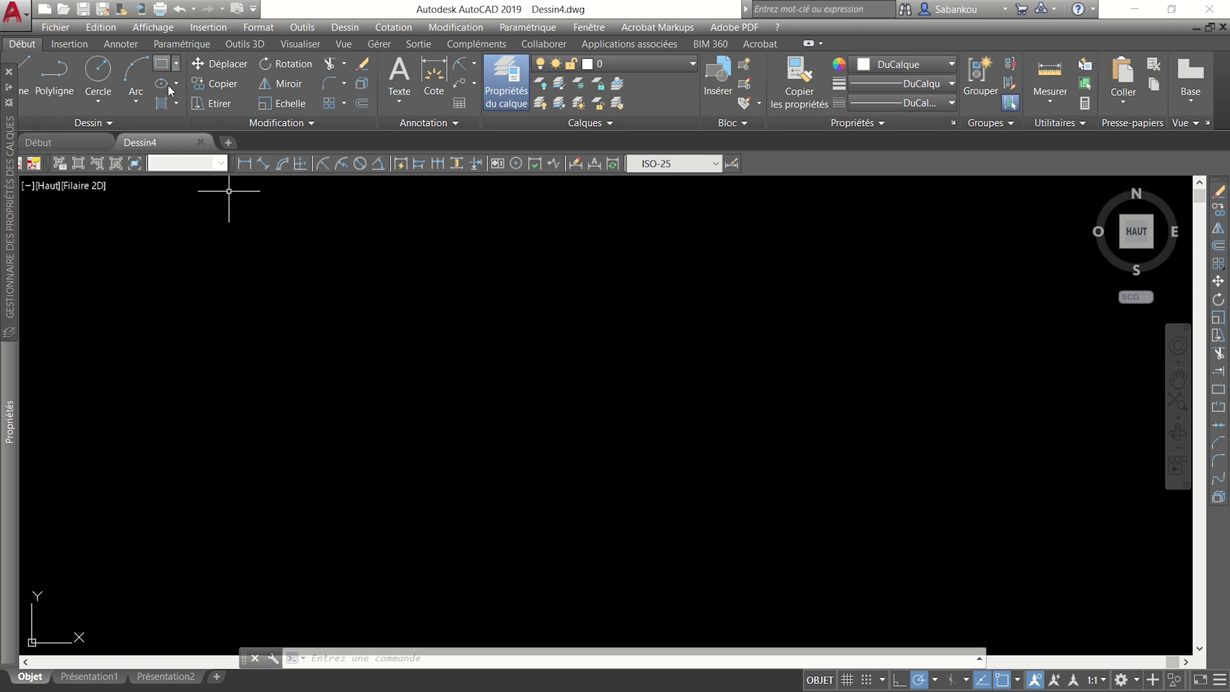
Draw a plain 20 by 10 rectangle with RECTANG from a picked corner.
left_click(393, 659)
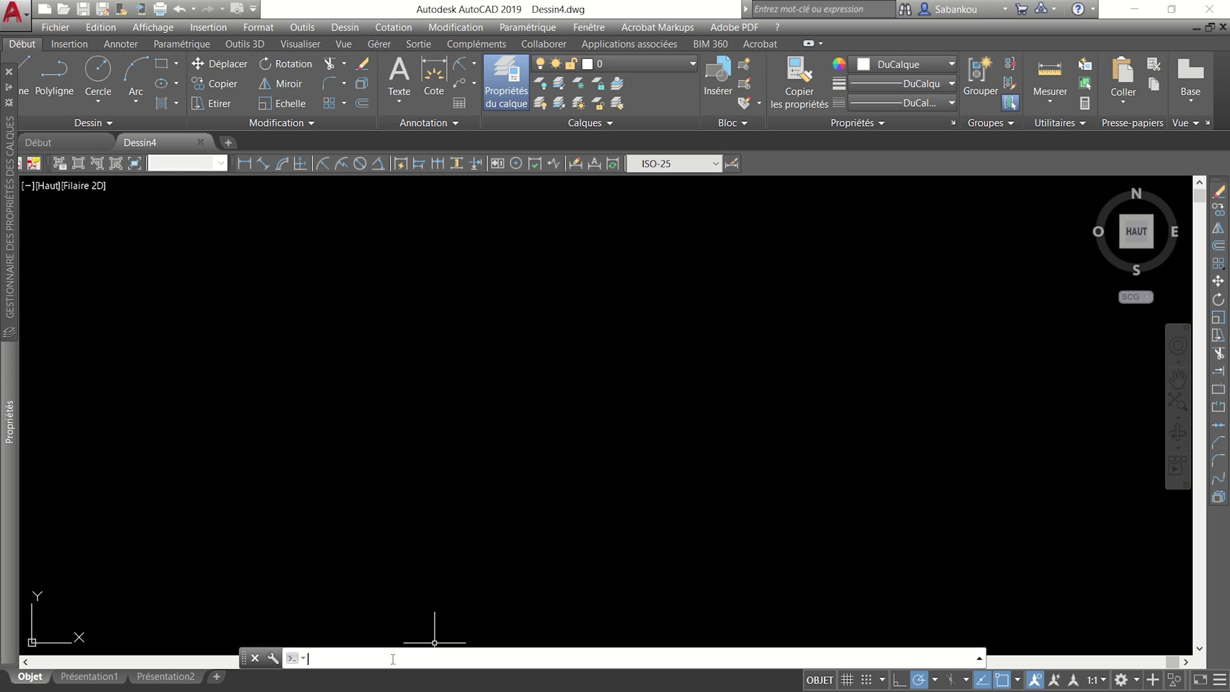
type("REC")
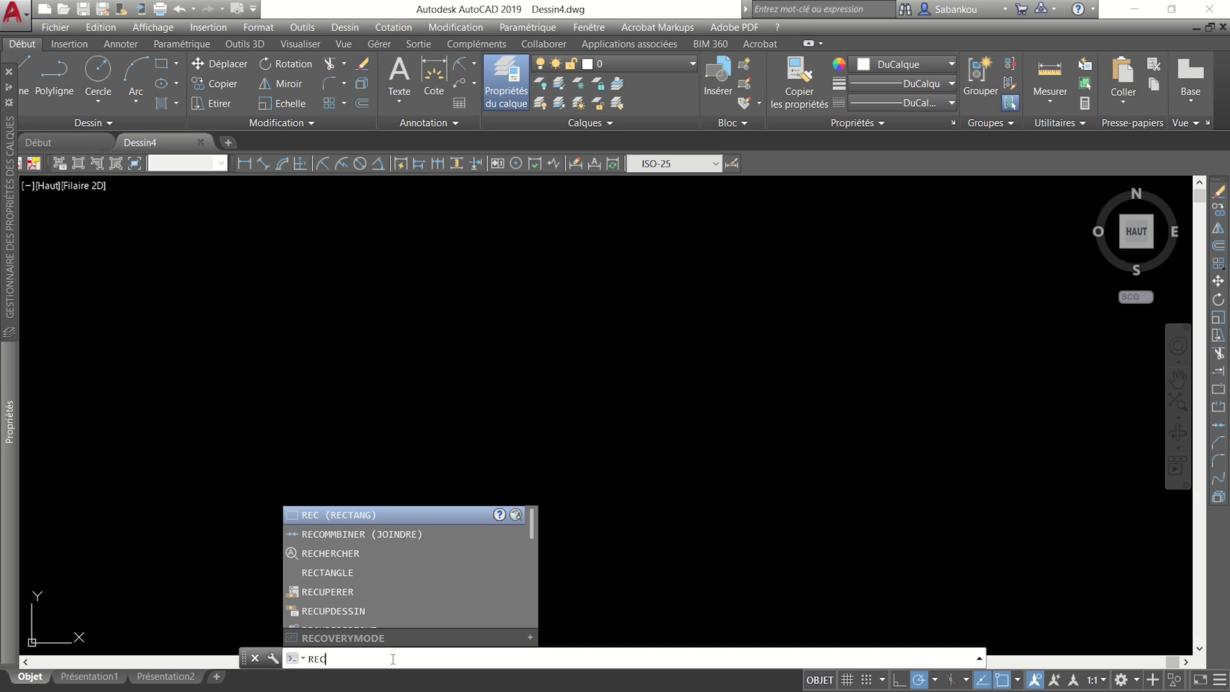
key("Return")
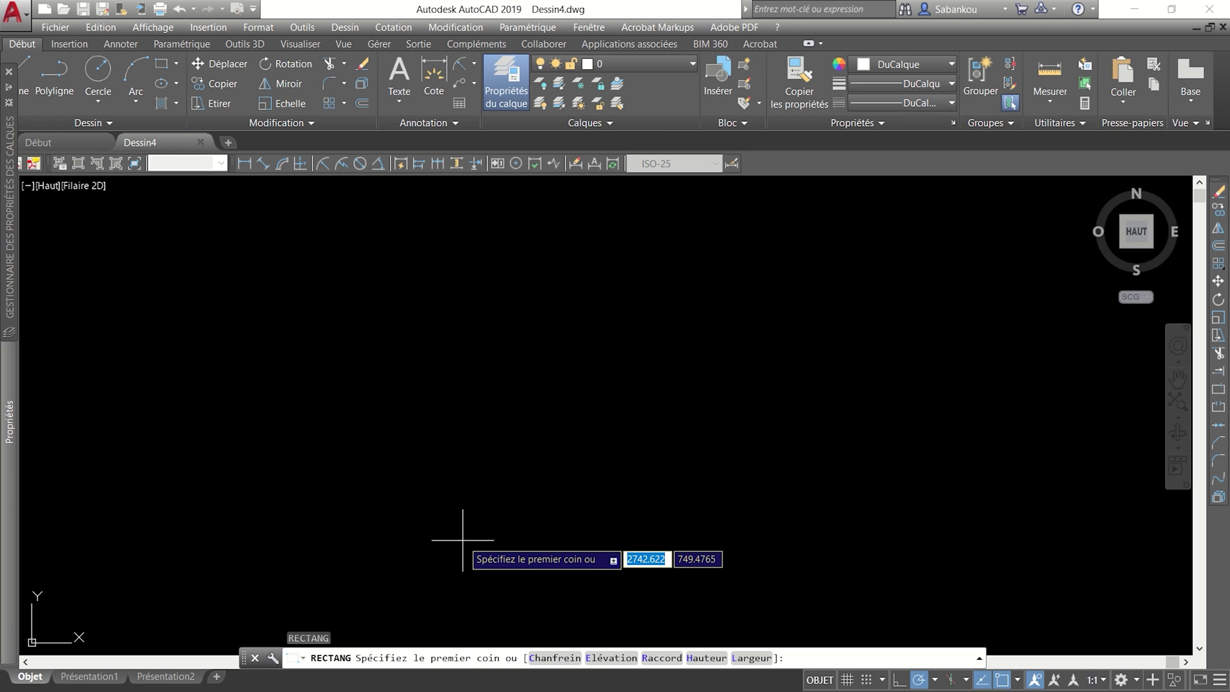
left_click(383, 531)
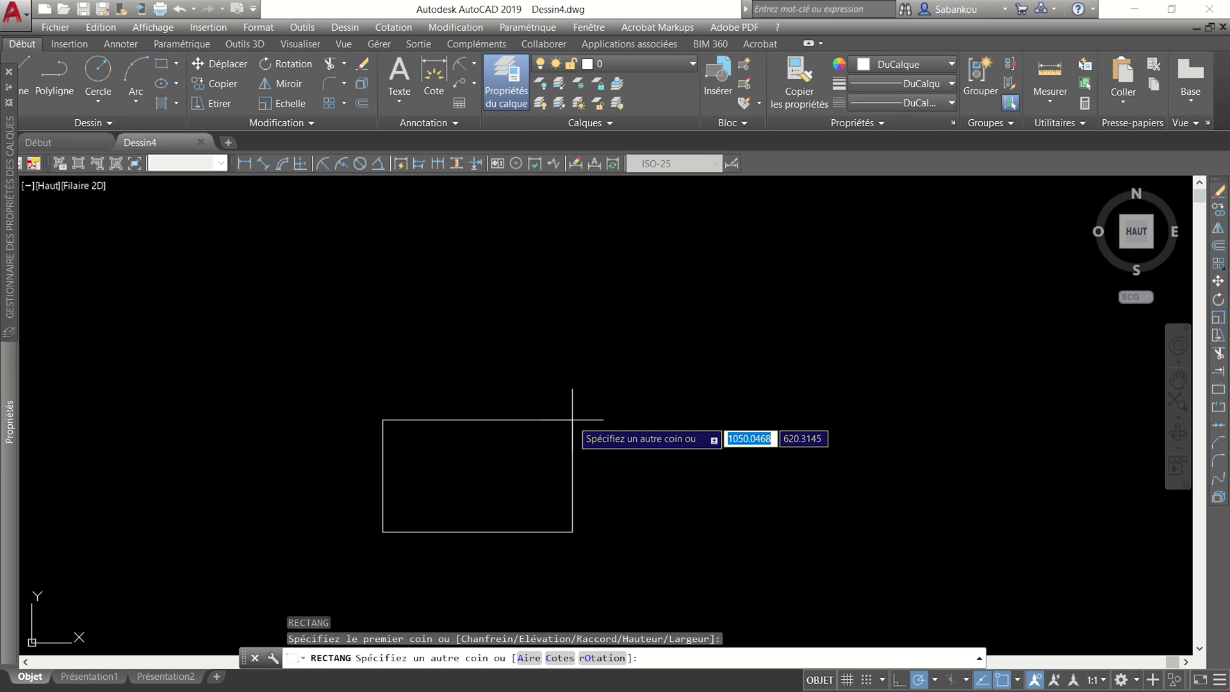
type("20")
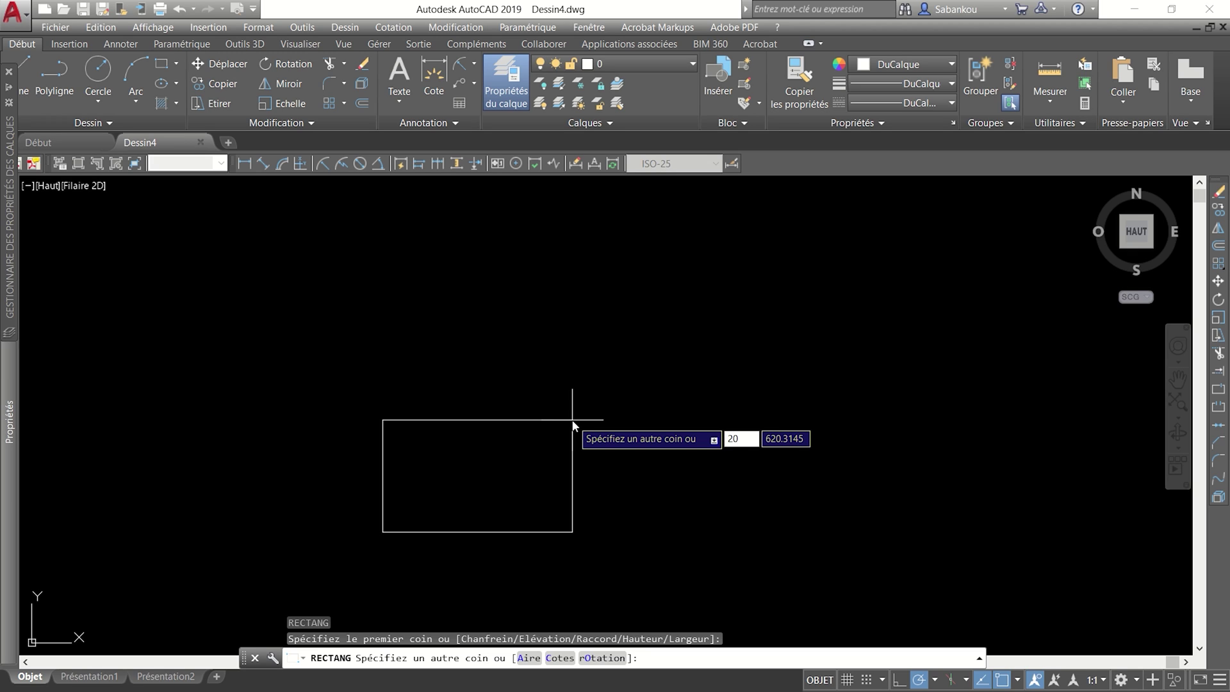
key("Tab")
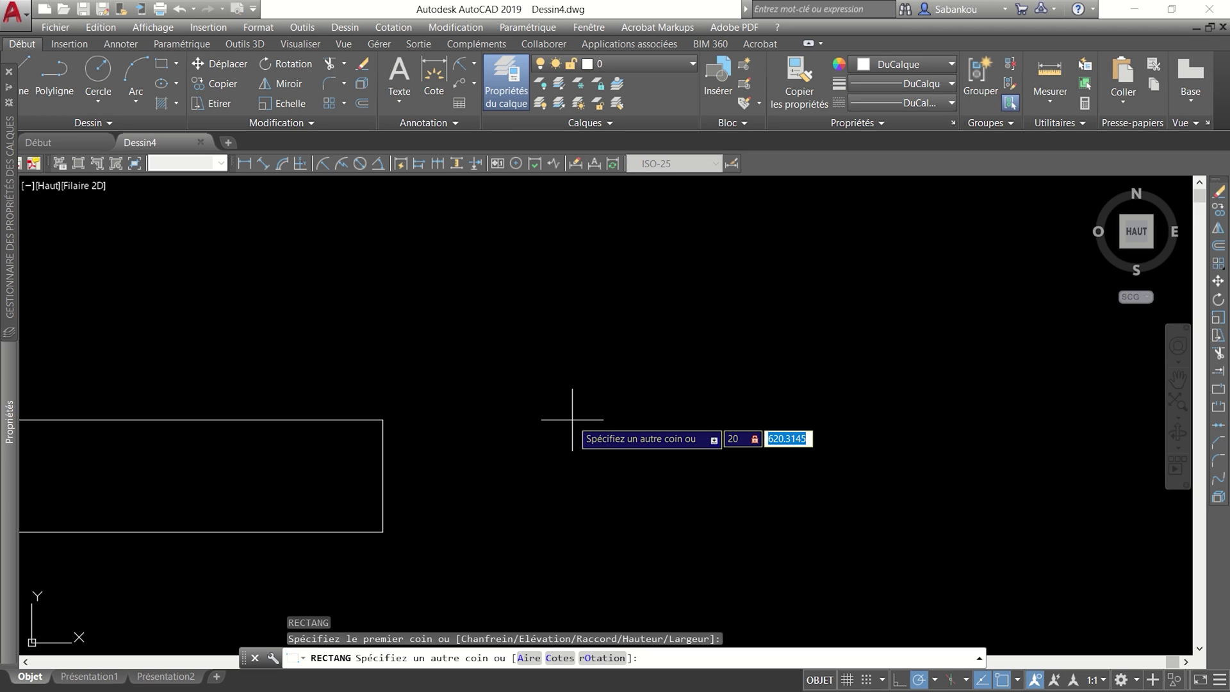
type("1")
type("0")
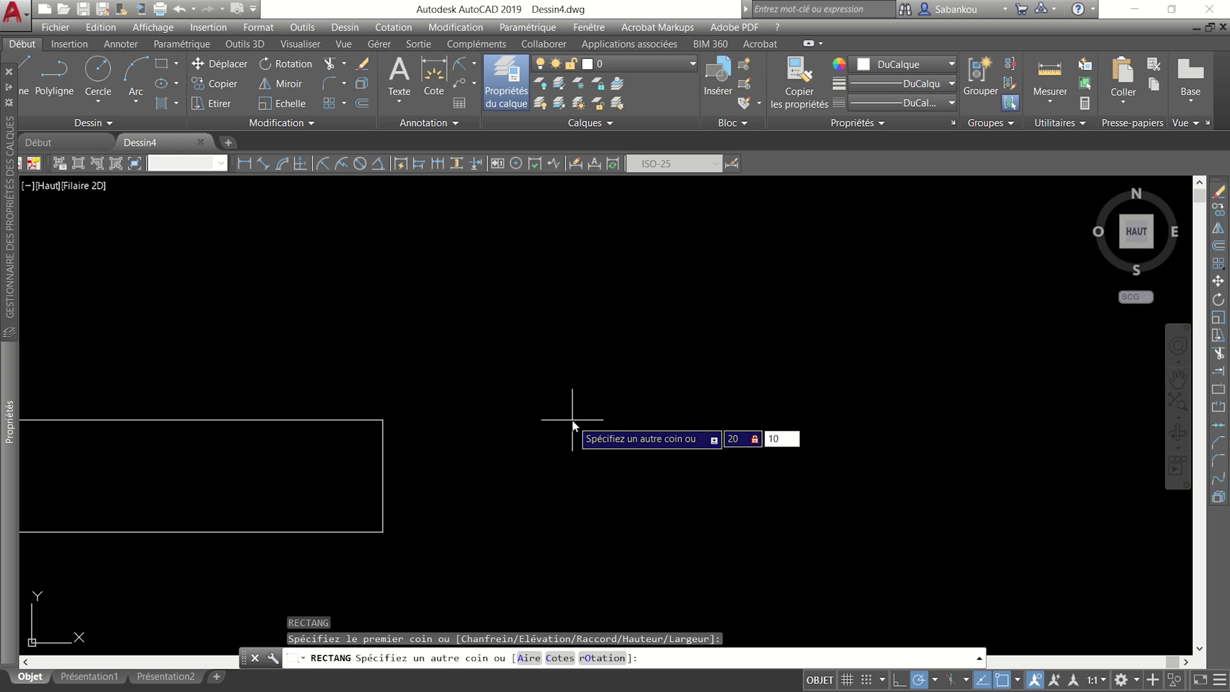
key("Return")
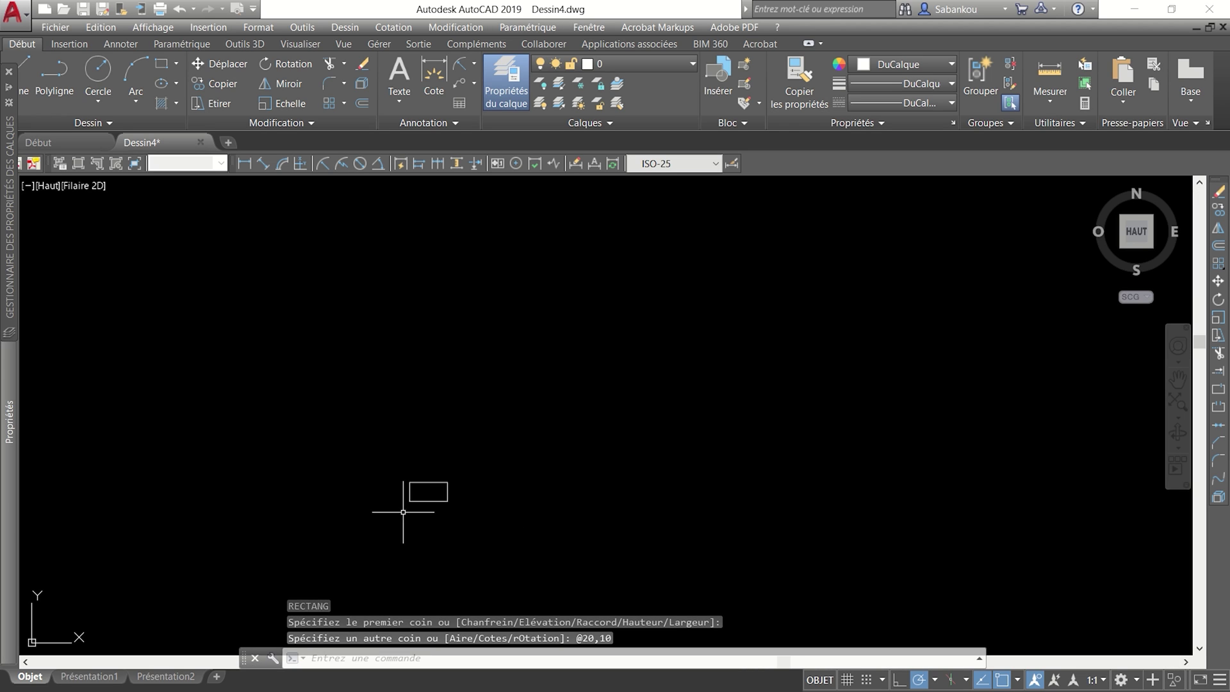
Zoom in, centre the small rectangle and window-select it.
scroll(427, 493, "up", 2)
scroll(426, 494, "up", 1)
middle_click_drag(446, 461, 565, 370)
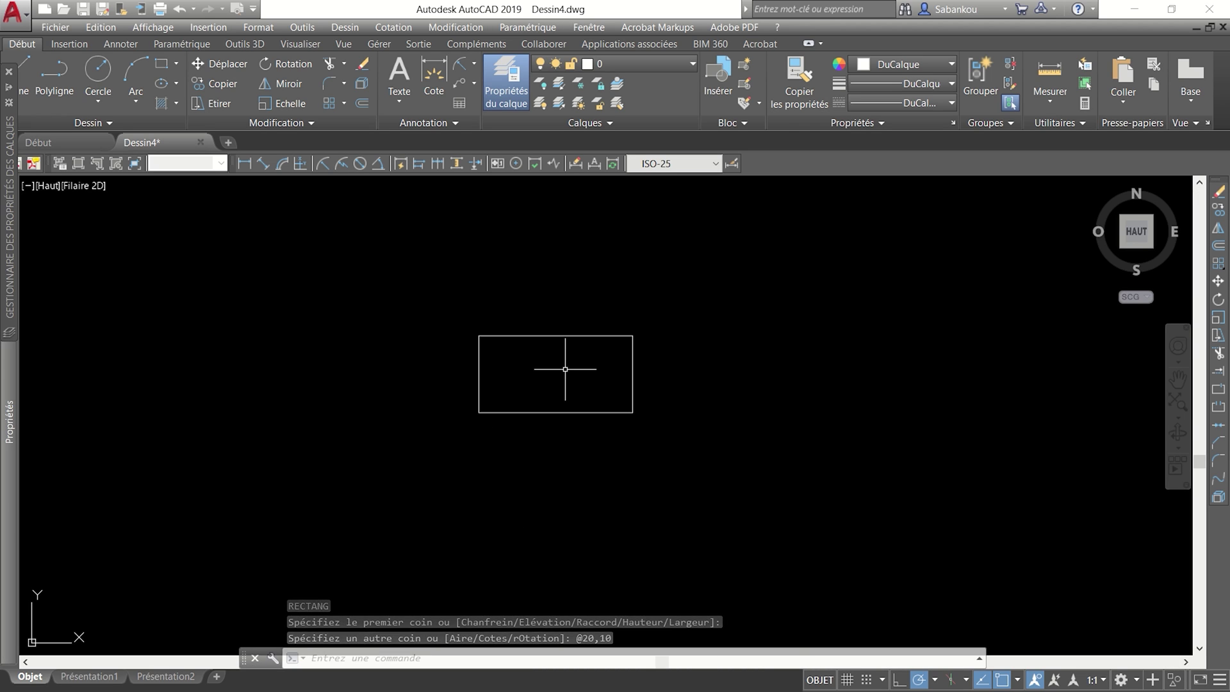
left_click(651, 442)
left_click(482, 309)
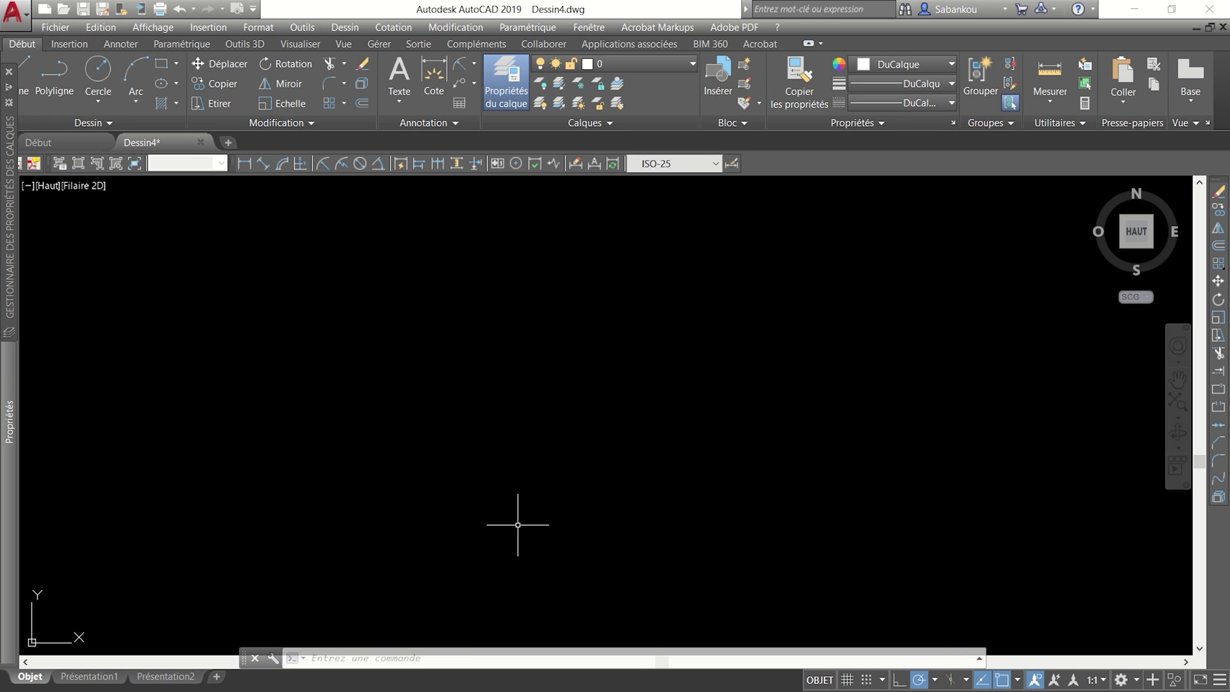
Draw a rectangle by area 200 with a length of 20.
type("RE")
type("C")
key("Return")
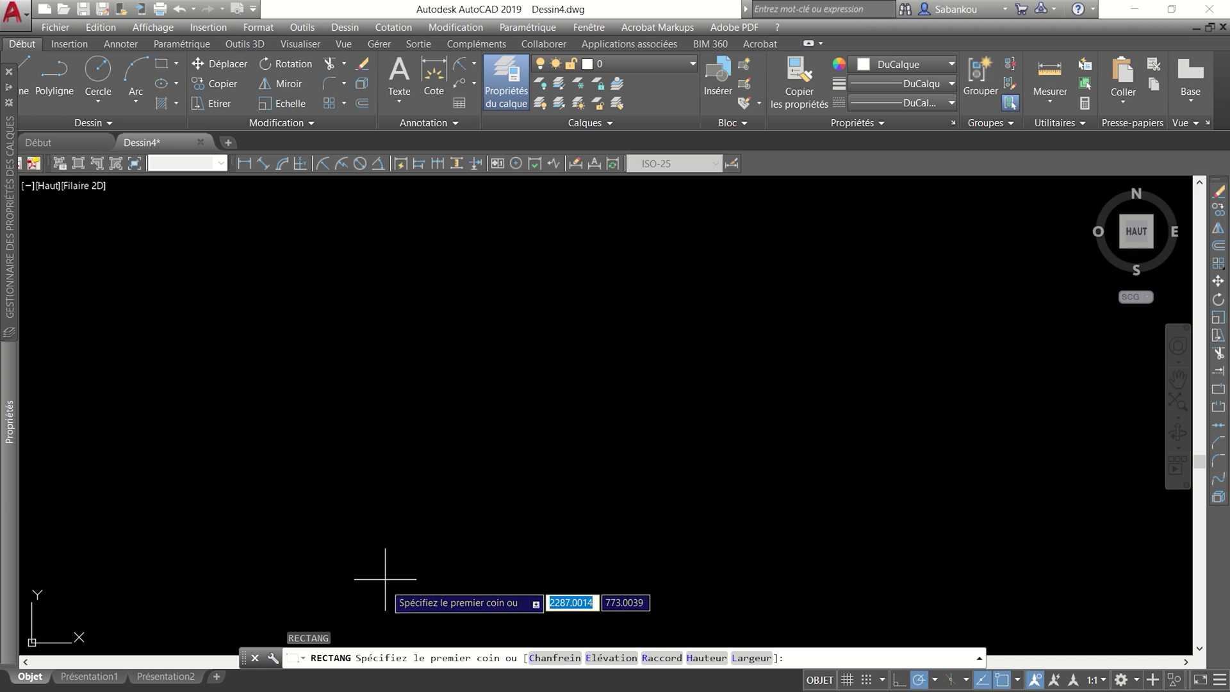
left_click(378, 542)
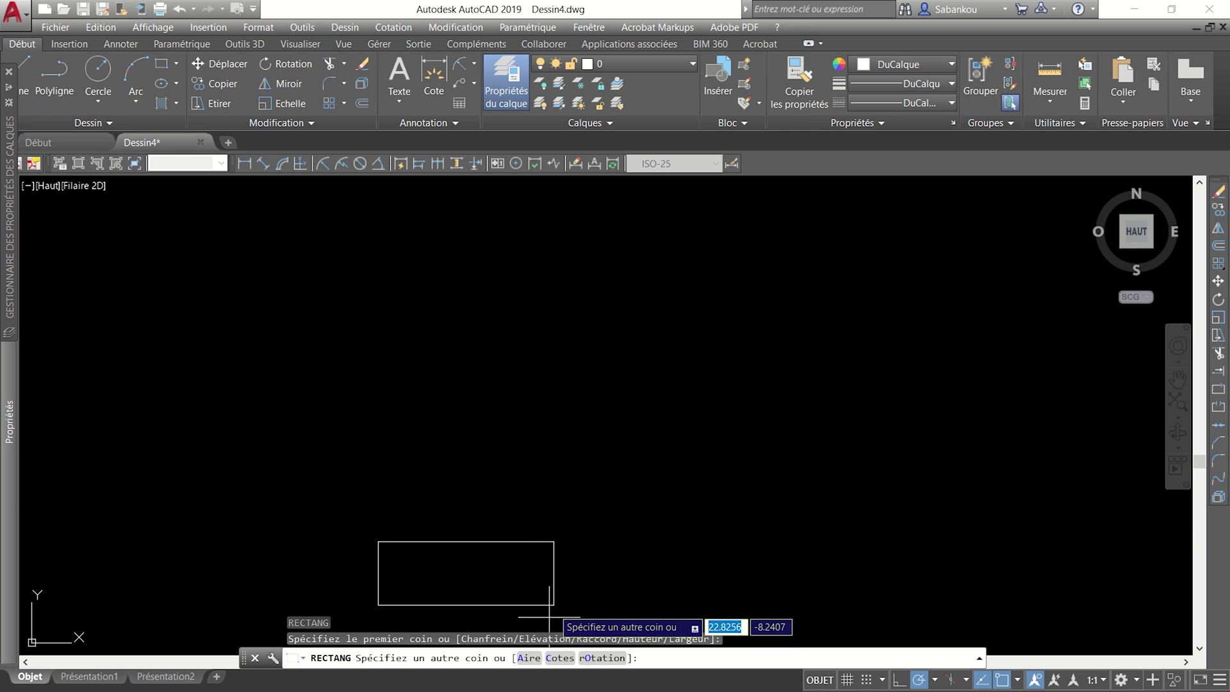
left_click(529, 659)
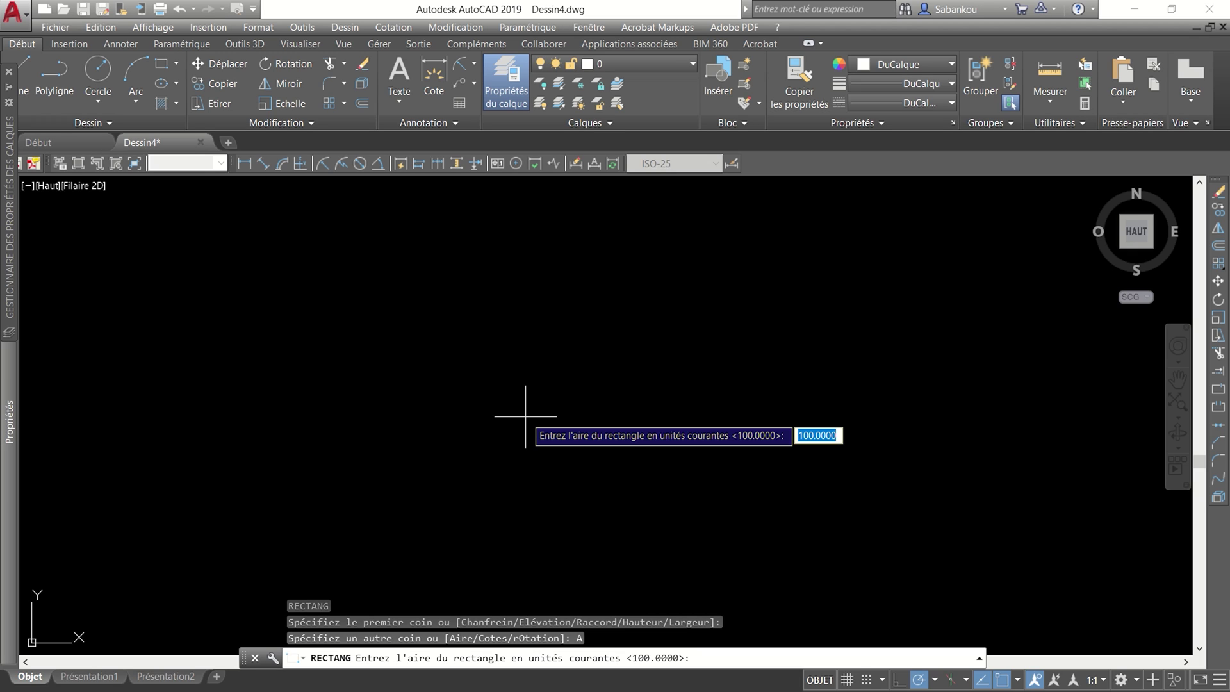
type("2")
type("00")
key("Return")
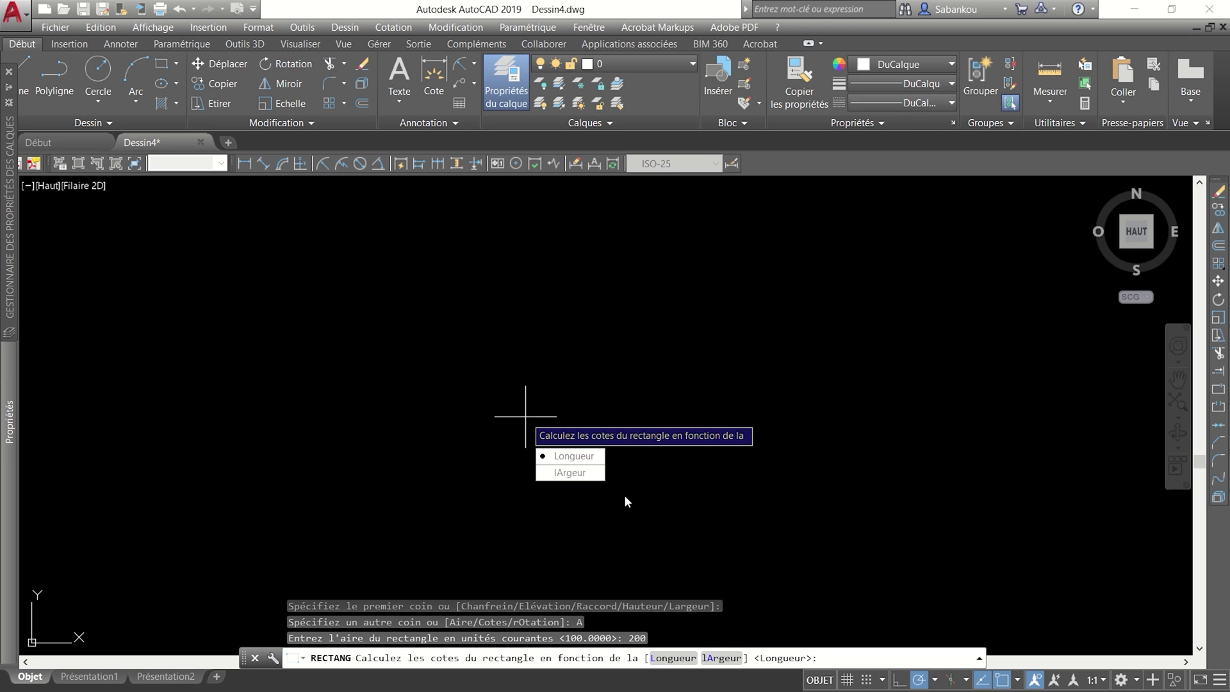
left_click(586, 459)
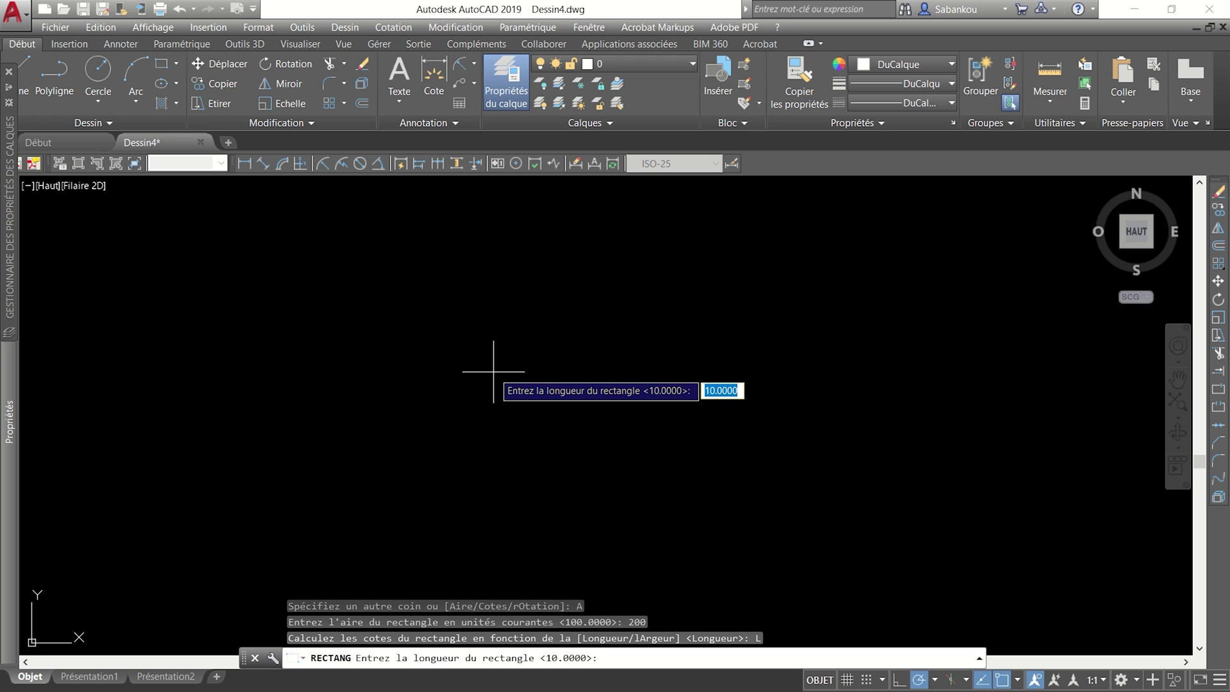
type("20")
key("Return")
Centre the area-based rectangle and erase it.
middle_click_drag(492, 519, 517, 438)
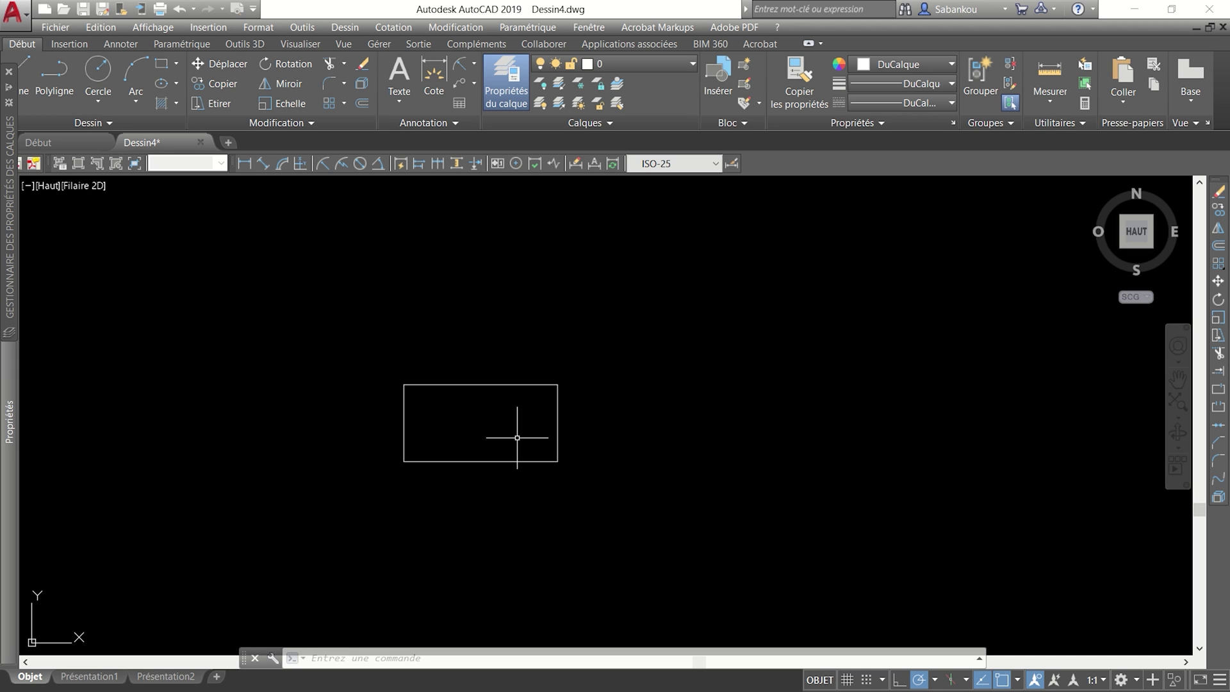
left_click(612, 495)
left_click(369, 326)
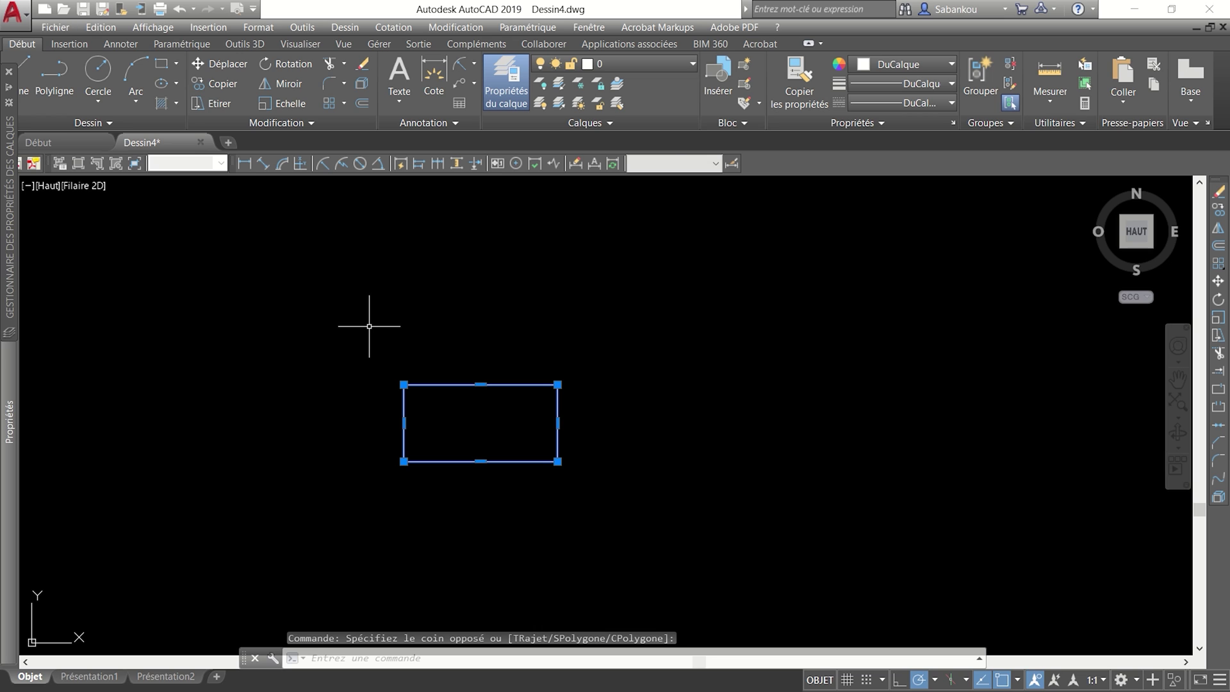
key("Delete")
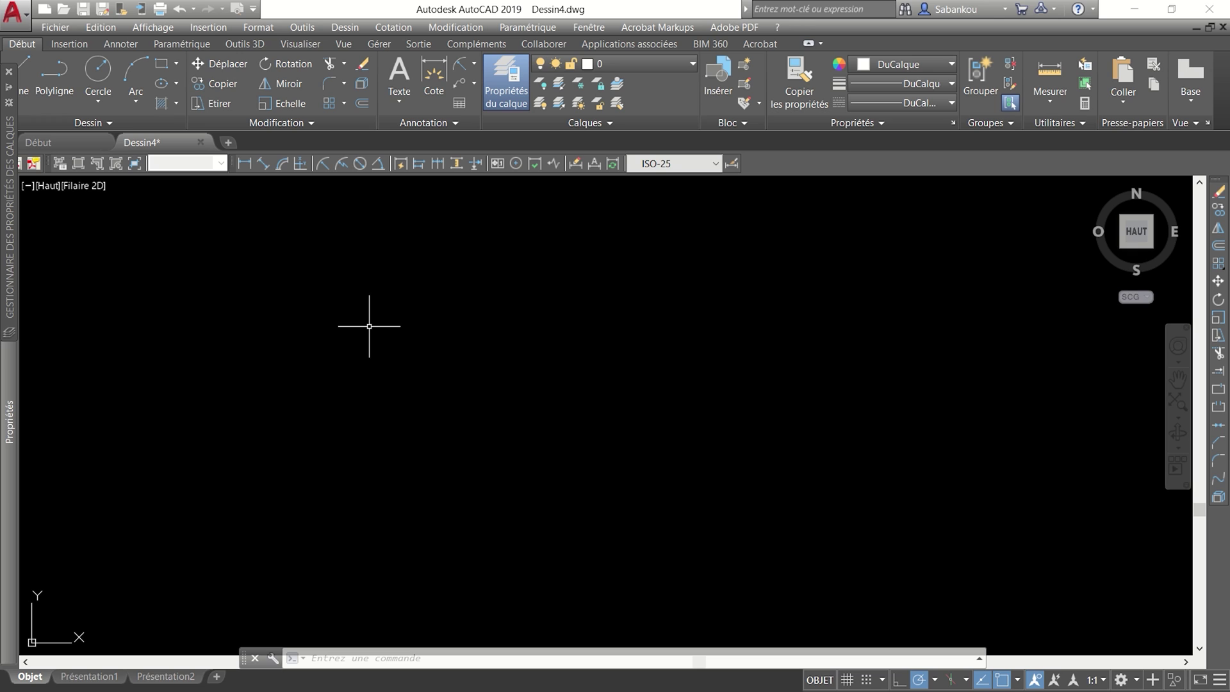
Draw a rectangle using the Dimensions option: length 20, width 10.
left_click(420, 661)
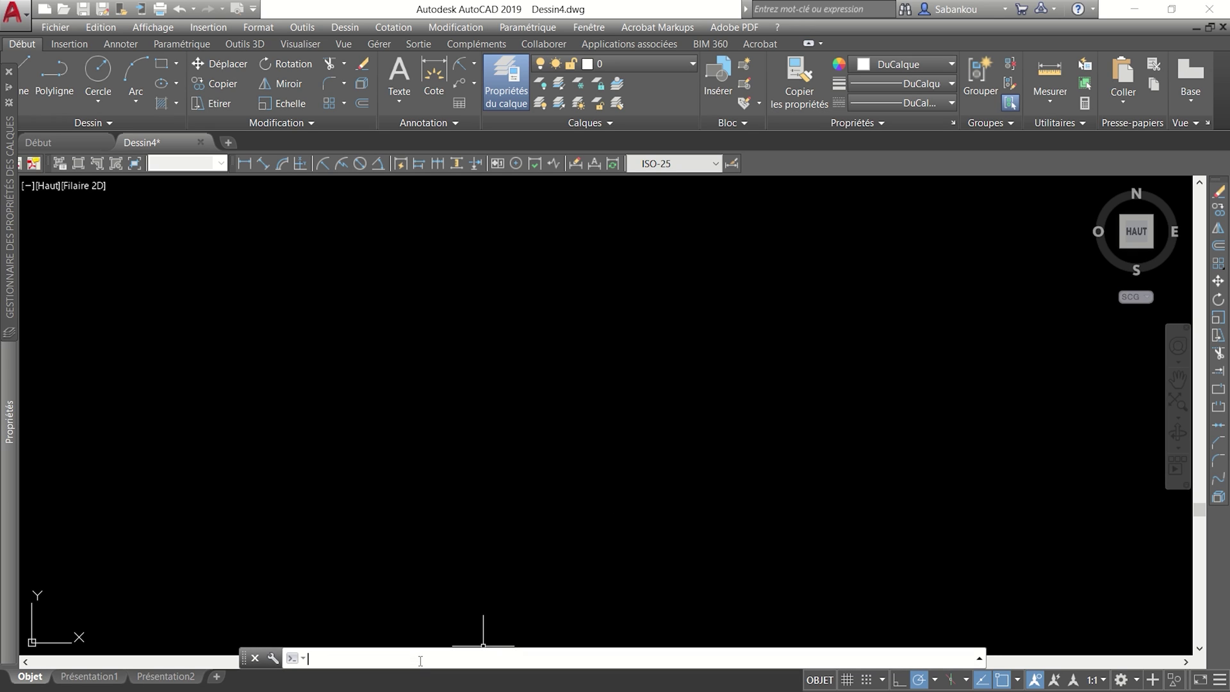
type("REC")
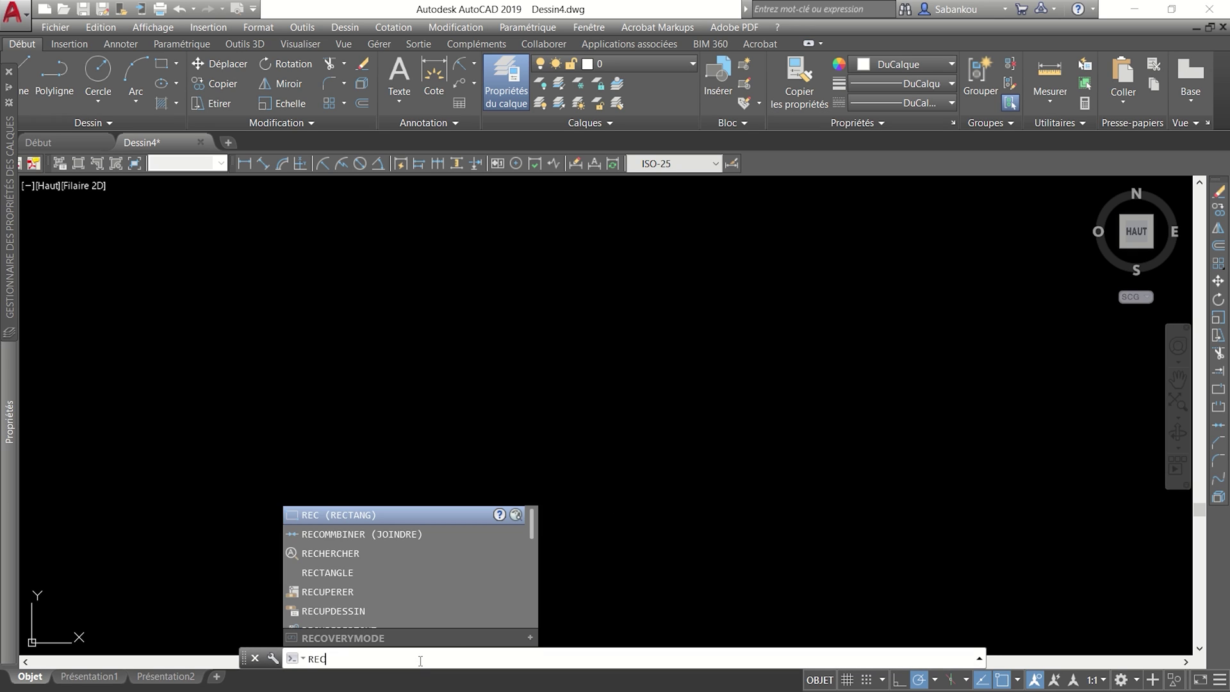
key("Return")
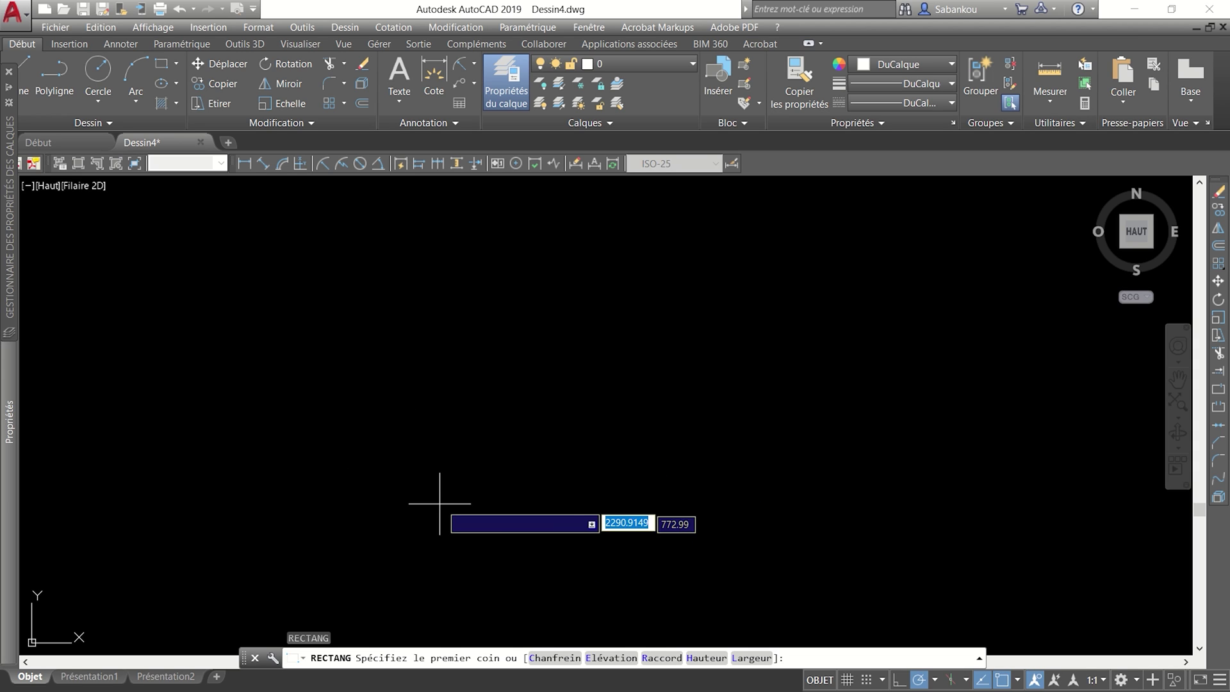
left_click(410, 503)
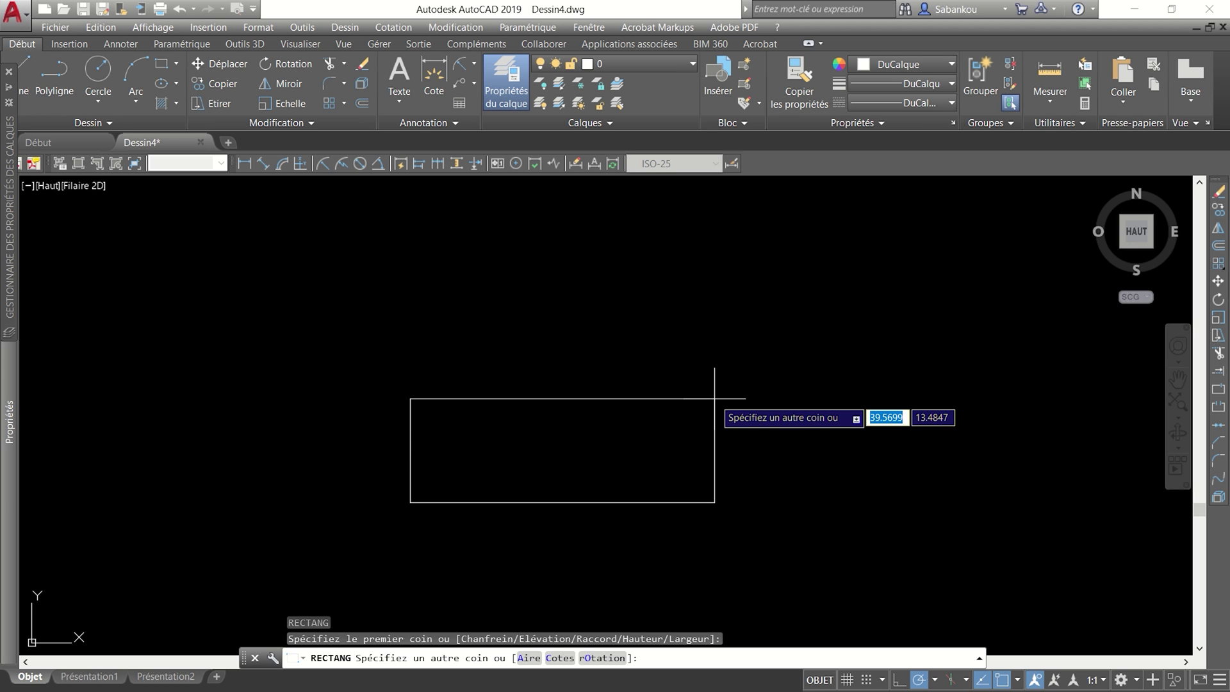
left_click(559, 658)
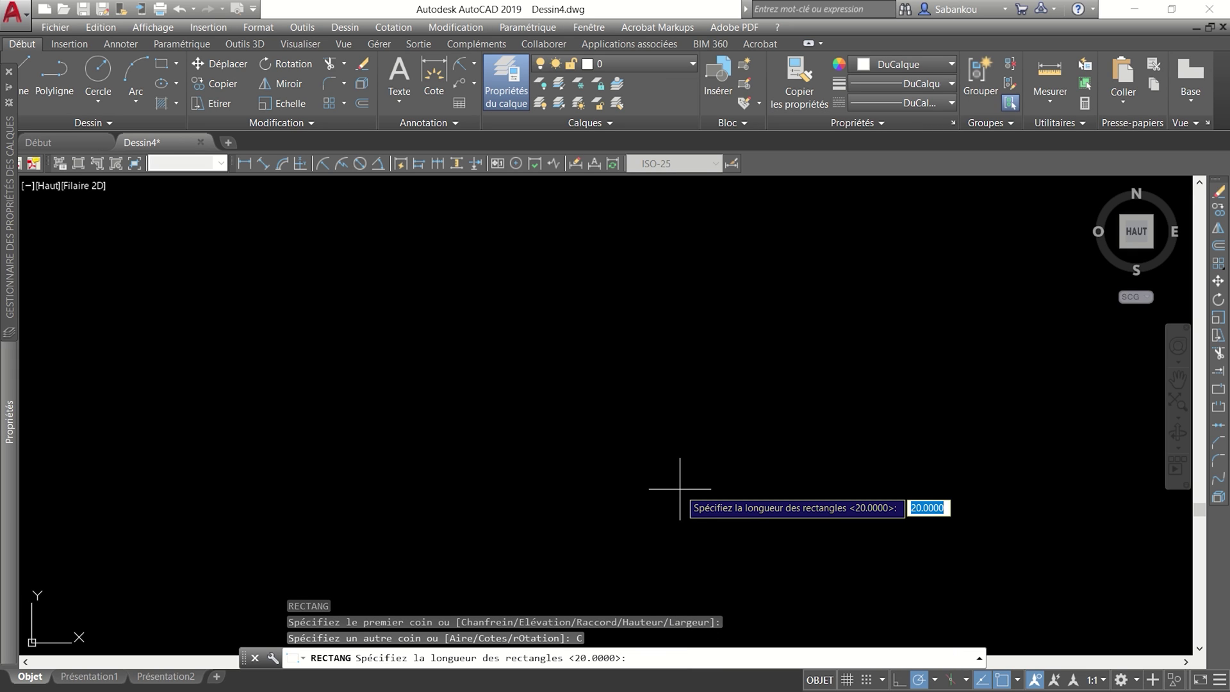
key("Return")
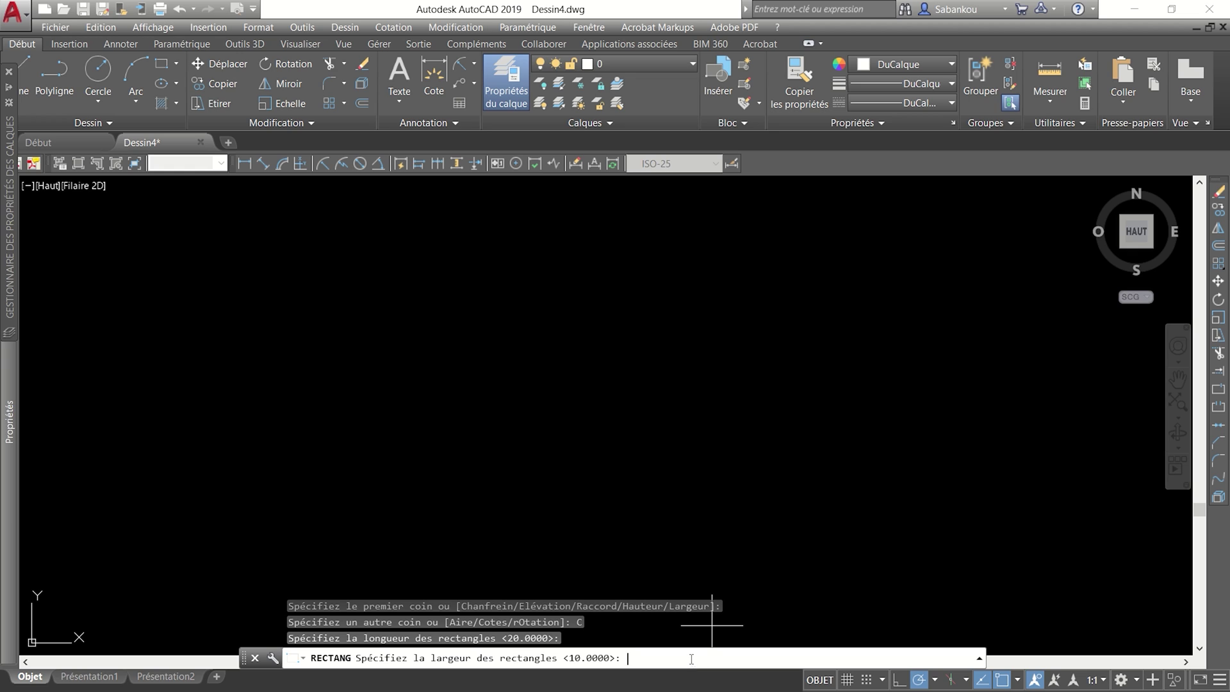
type("10")
key("Return")
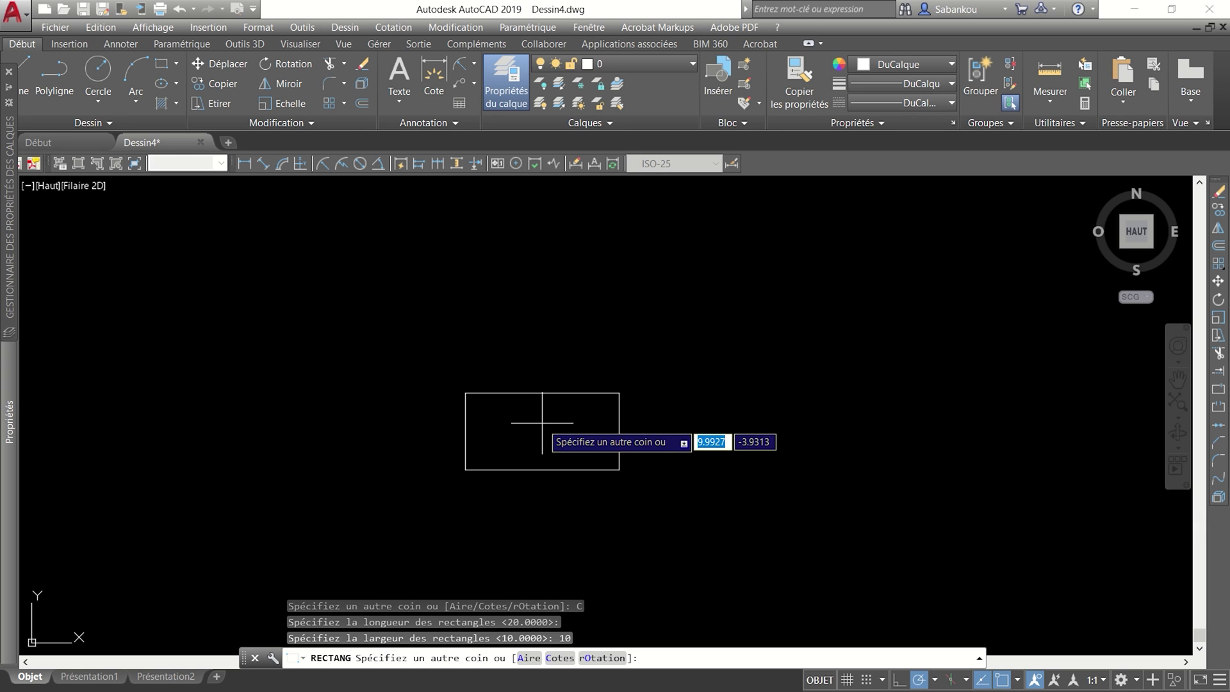
scroll(542, 423, "up", 2)
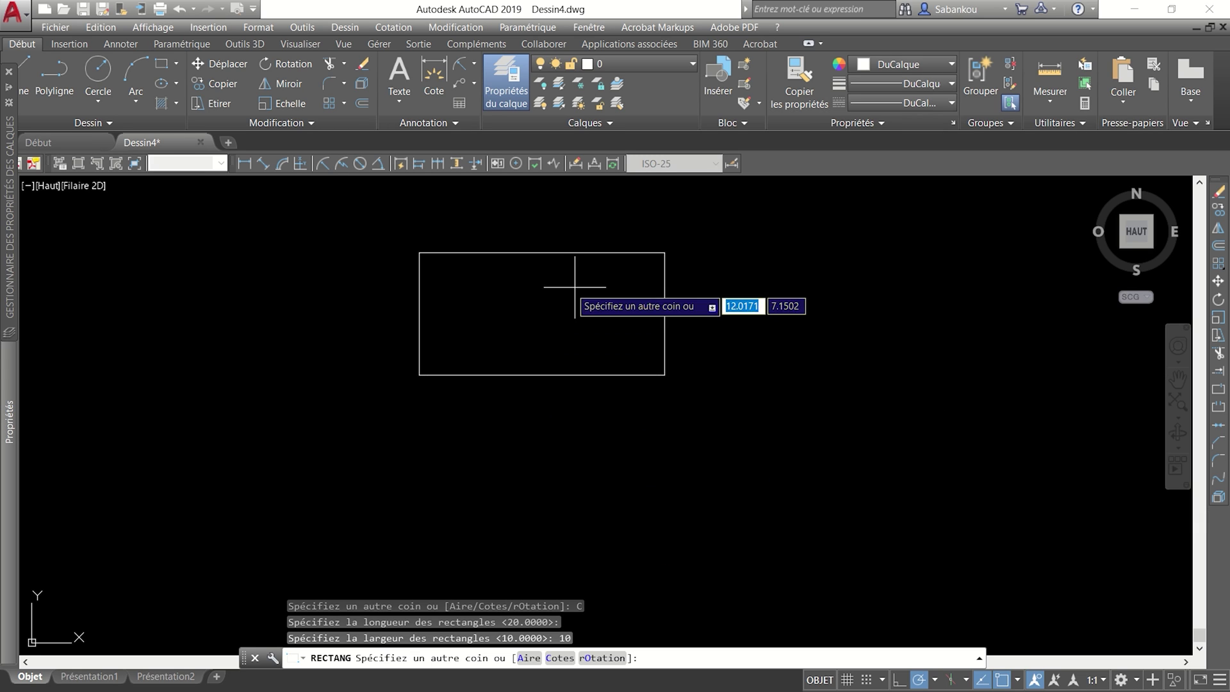
middle_click_drag(640, 308, 625, 379)
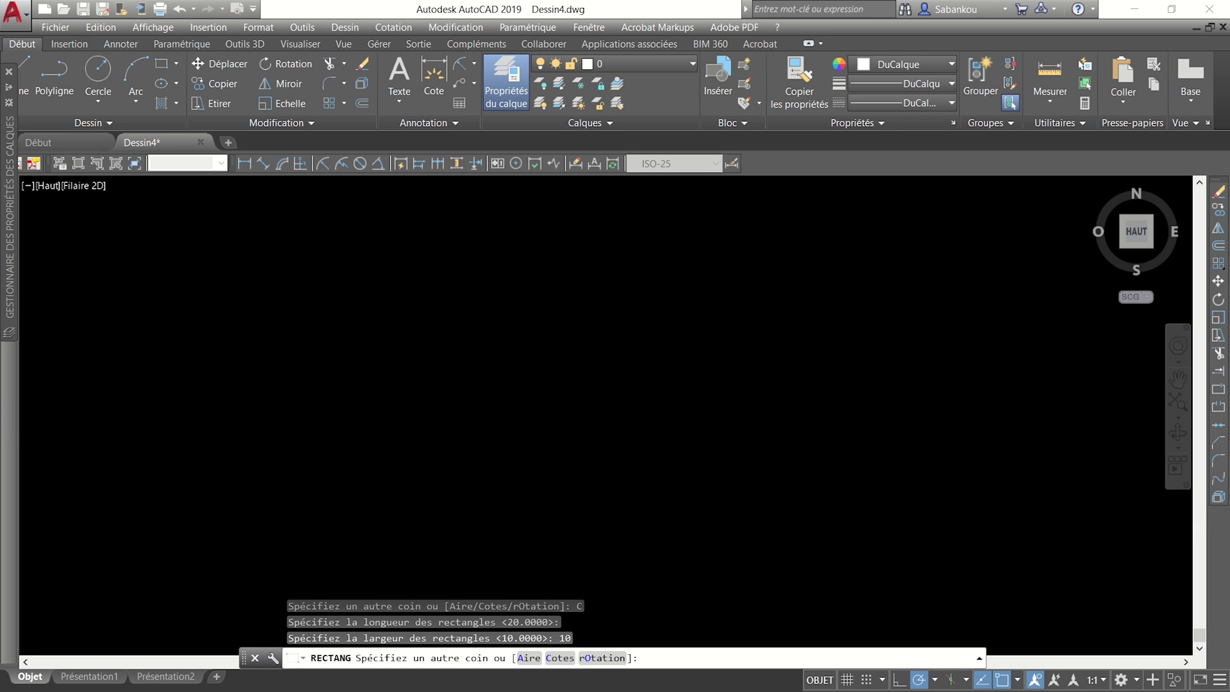
left_click(731, 317)
Window-select the dimensioned rectangle and delete it.
left_click(726, 503)
left_click(357, 279)
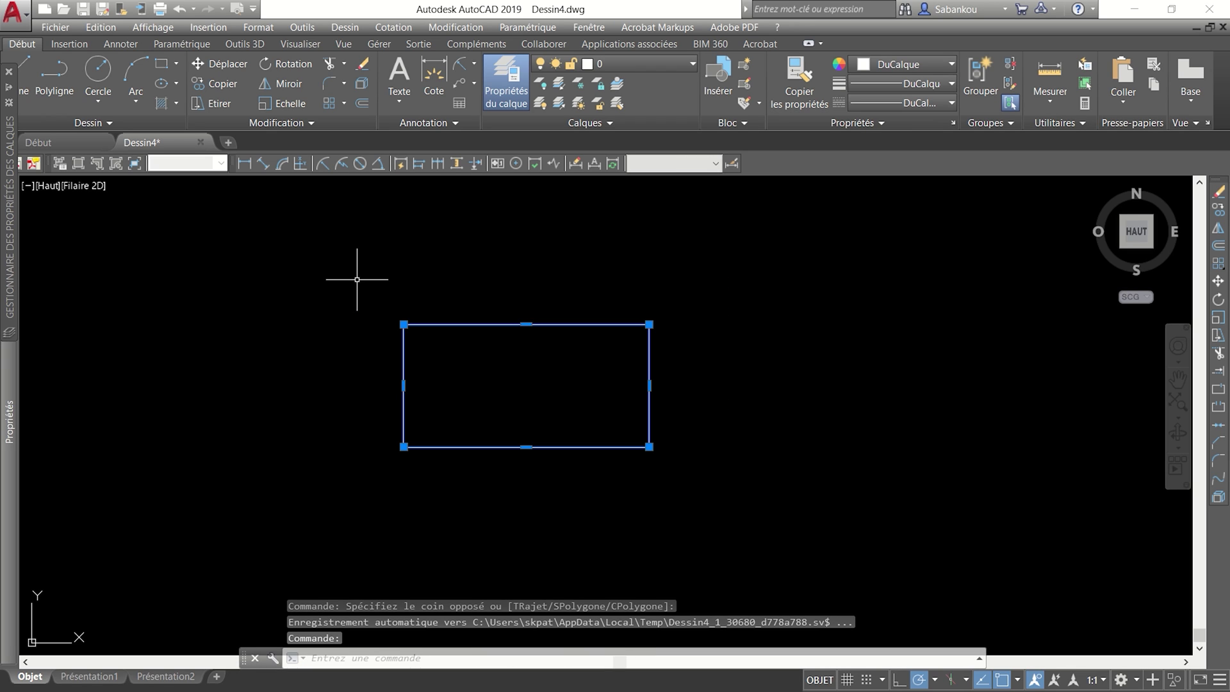
key("Delete")
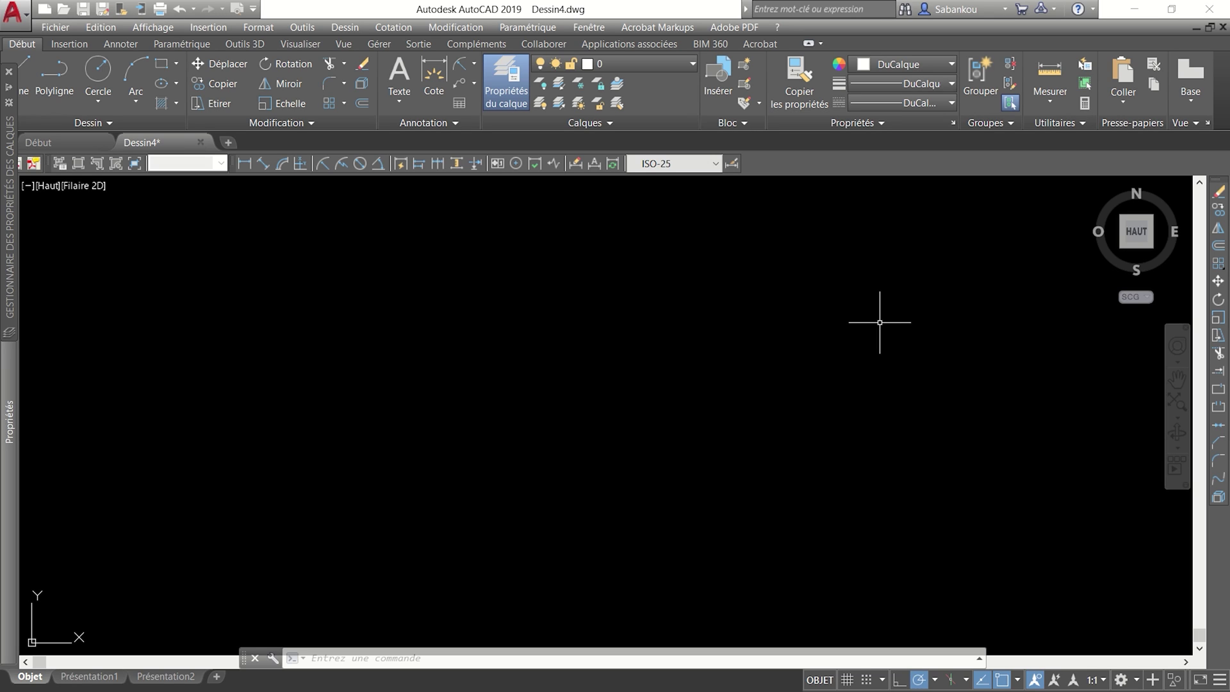
Draw a 20 by 10 rectangle rotated at 45°.
type("REC")
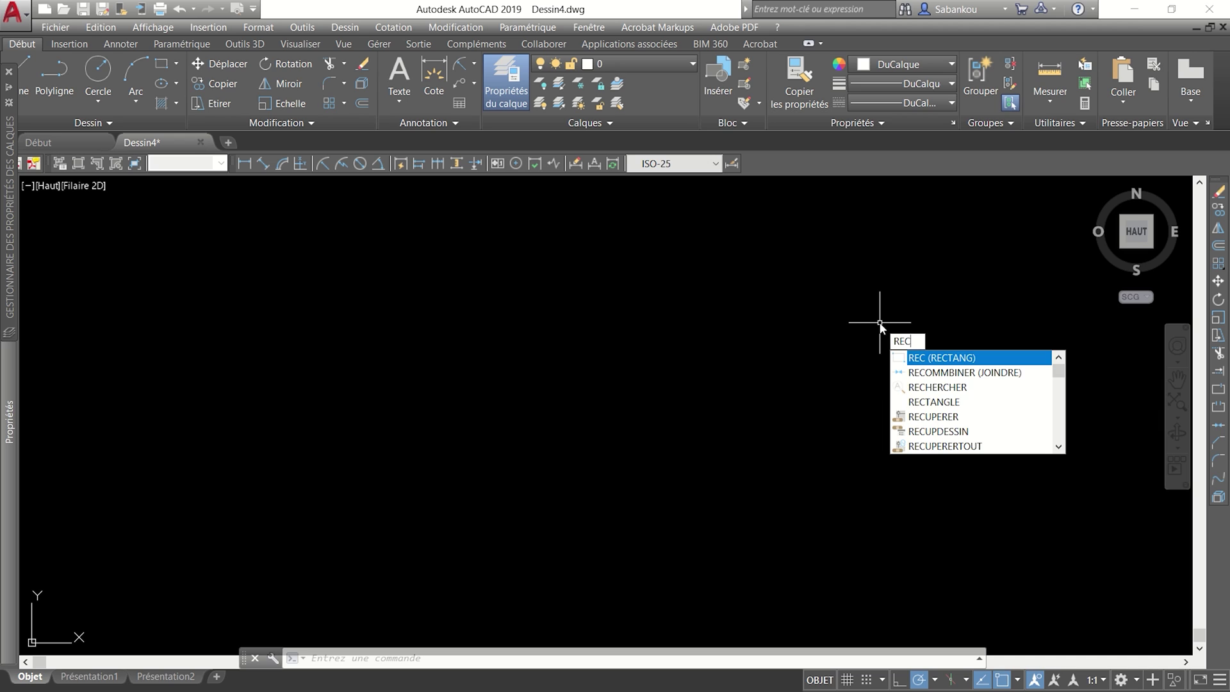
key("Return")
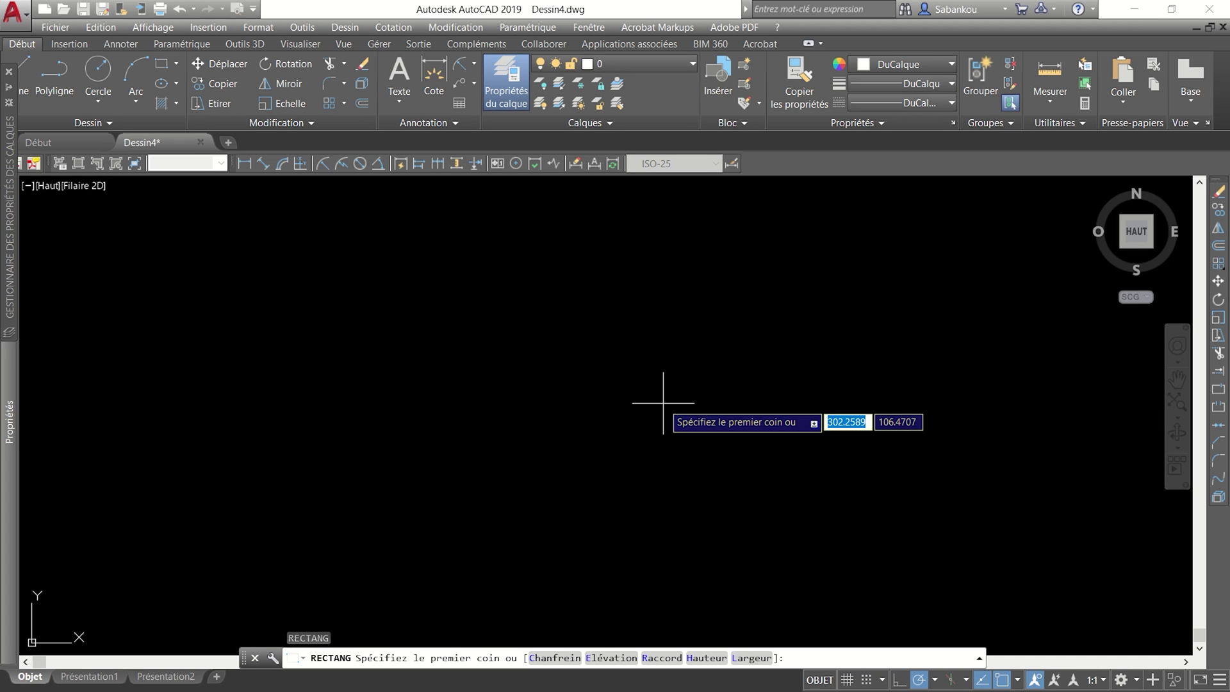
left_click(390, 535)
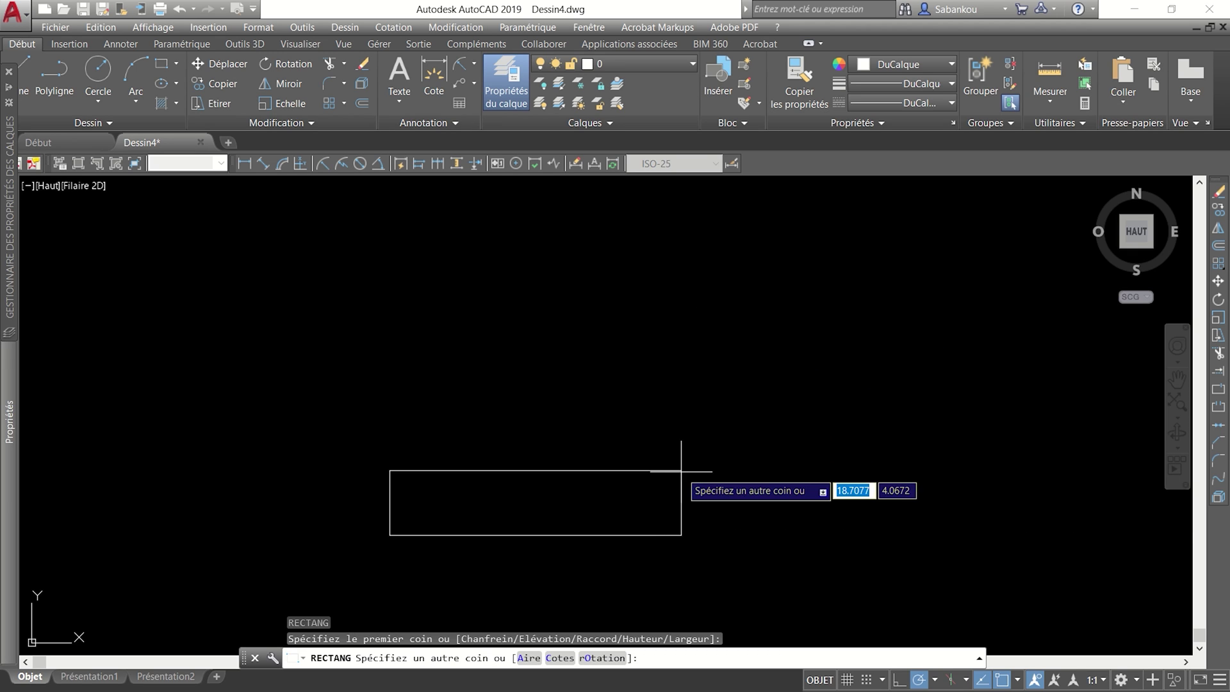
left_click(602, 658)
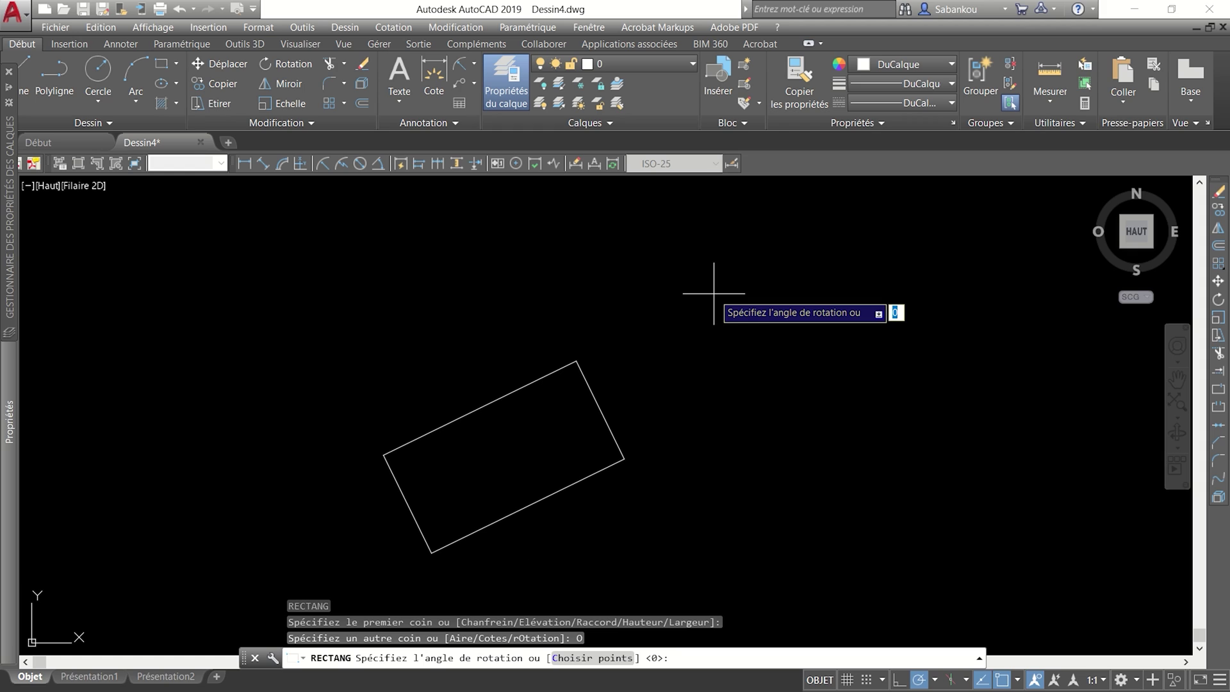
type("4")
type("5")
key("Return")
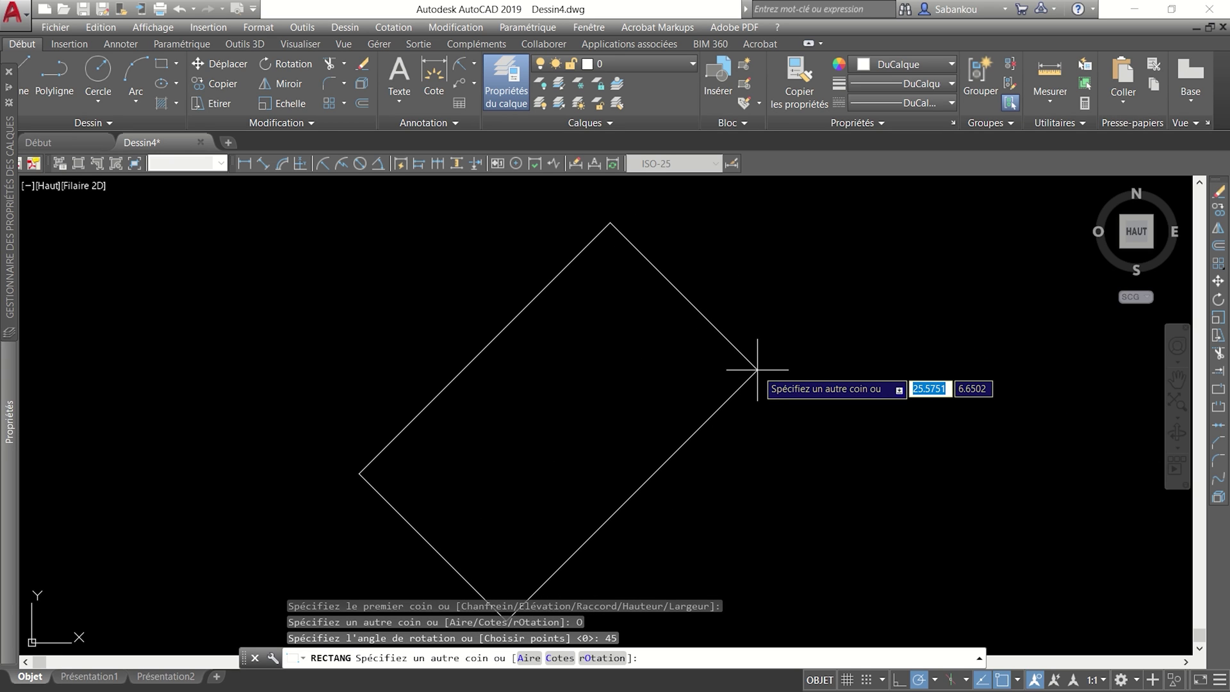
type("20")
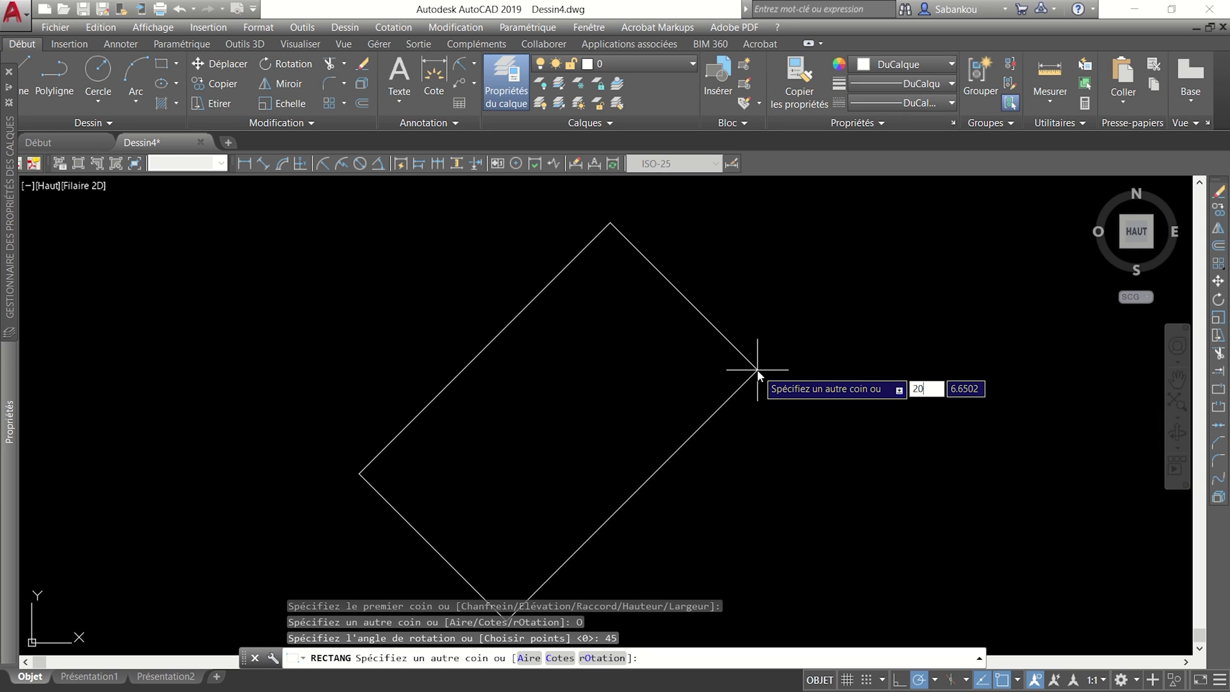
key("Tab")
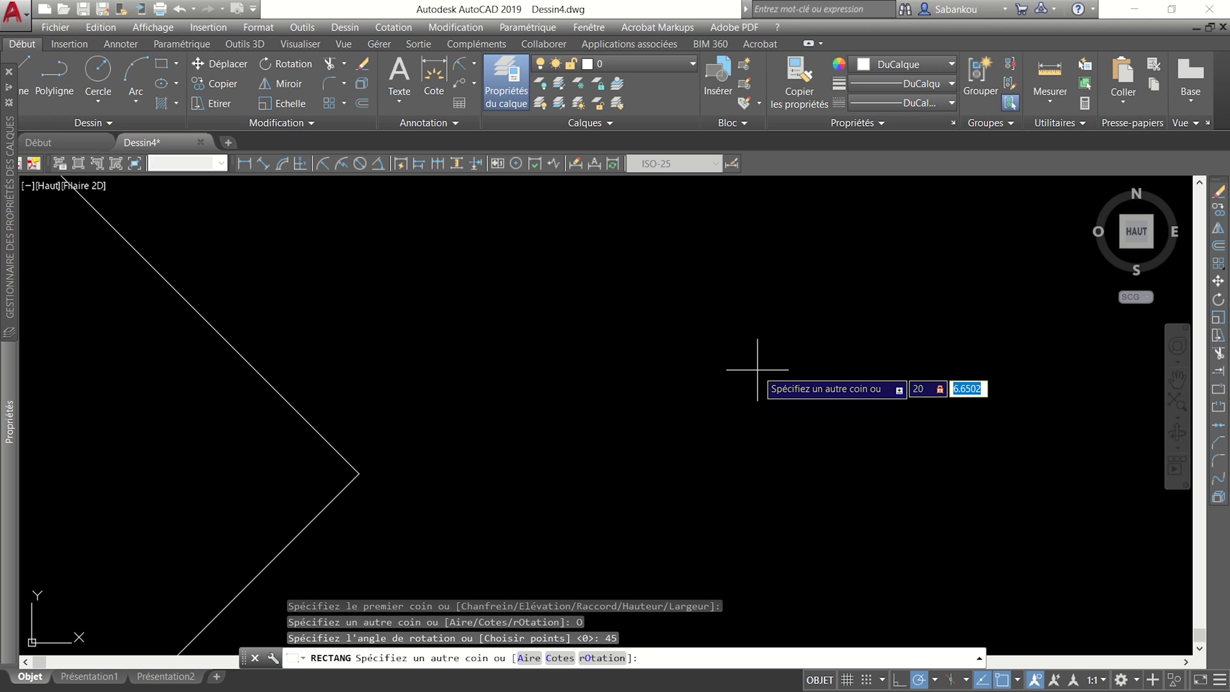
type("10")
key("Return")
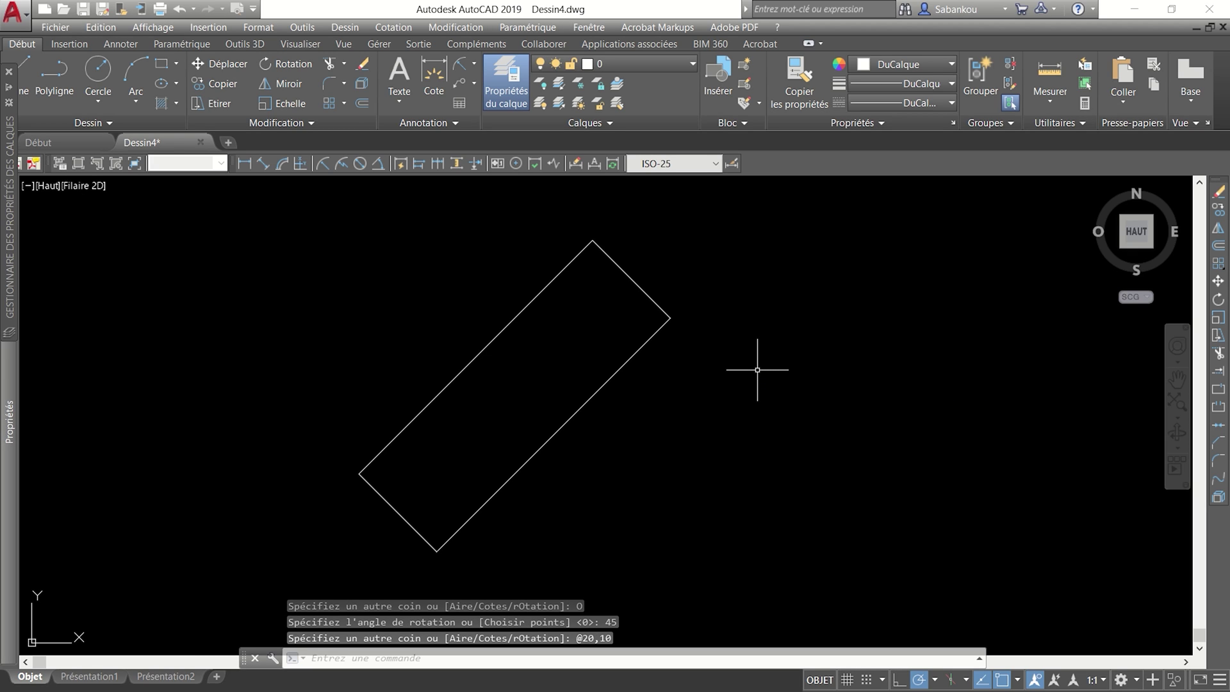
Select the rotated rectangle and delete it.
scroll(557, 392, "up", 2)
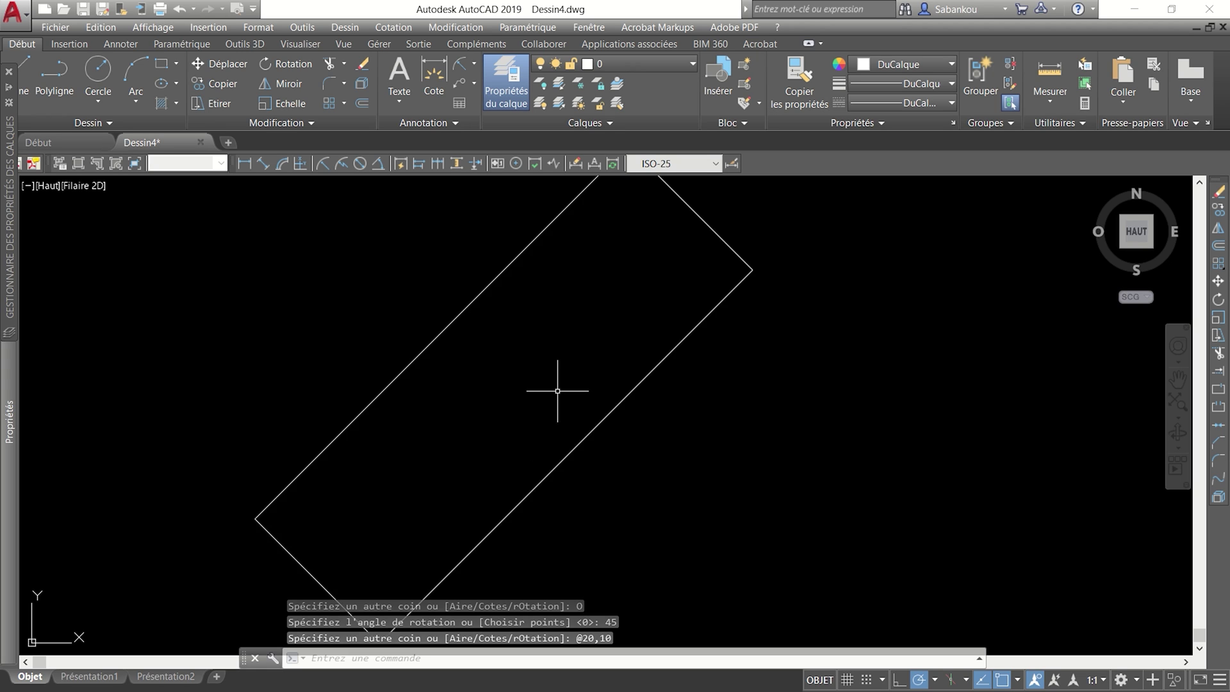
scroll(583, 387, "down", 2)
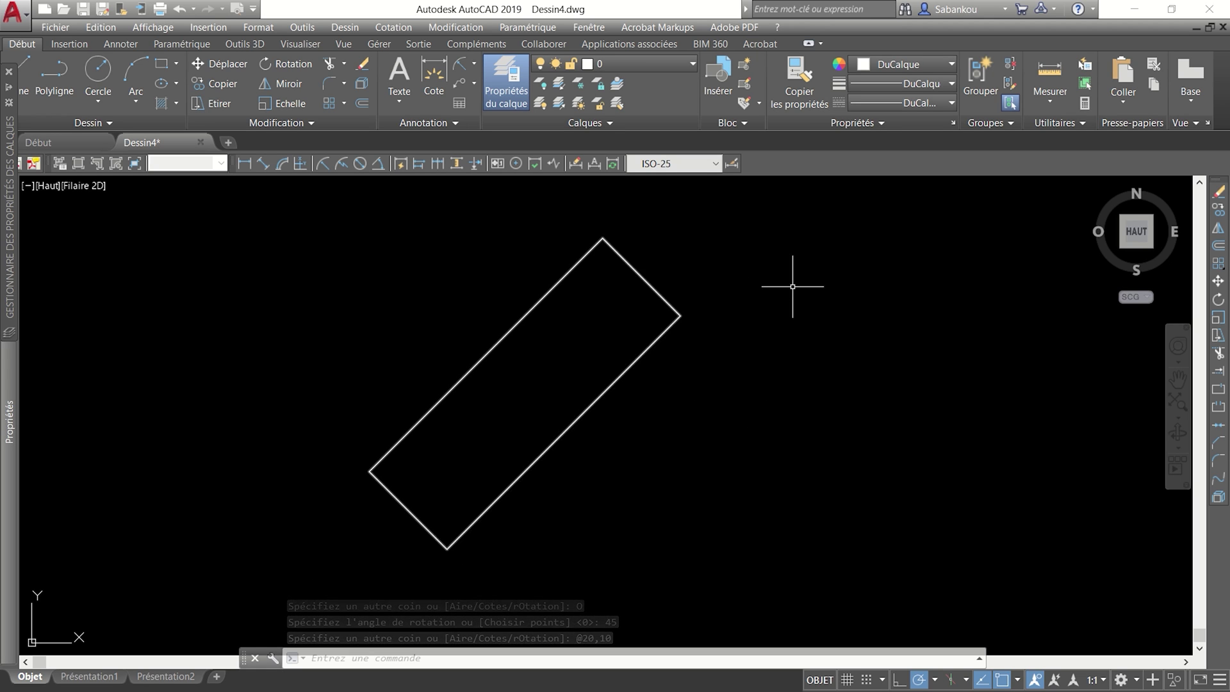
left_click(722, 570)
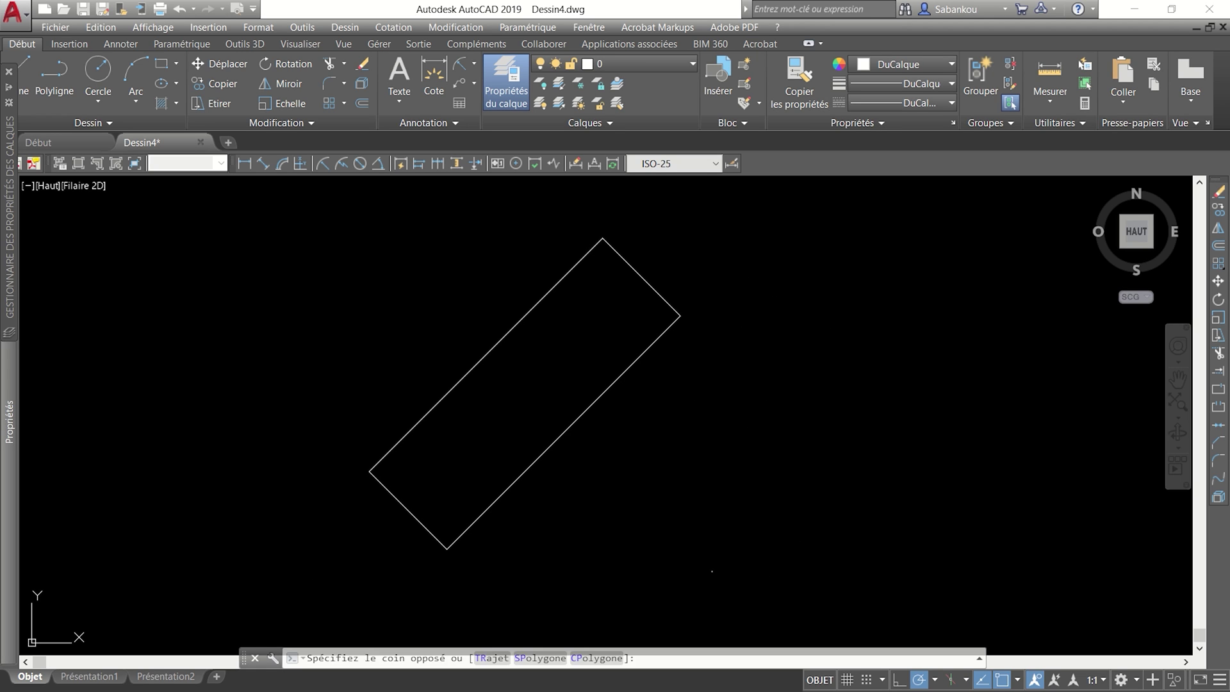
left_click(315, 288)
key("Delete")
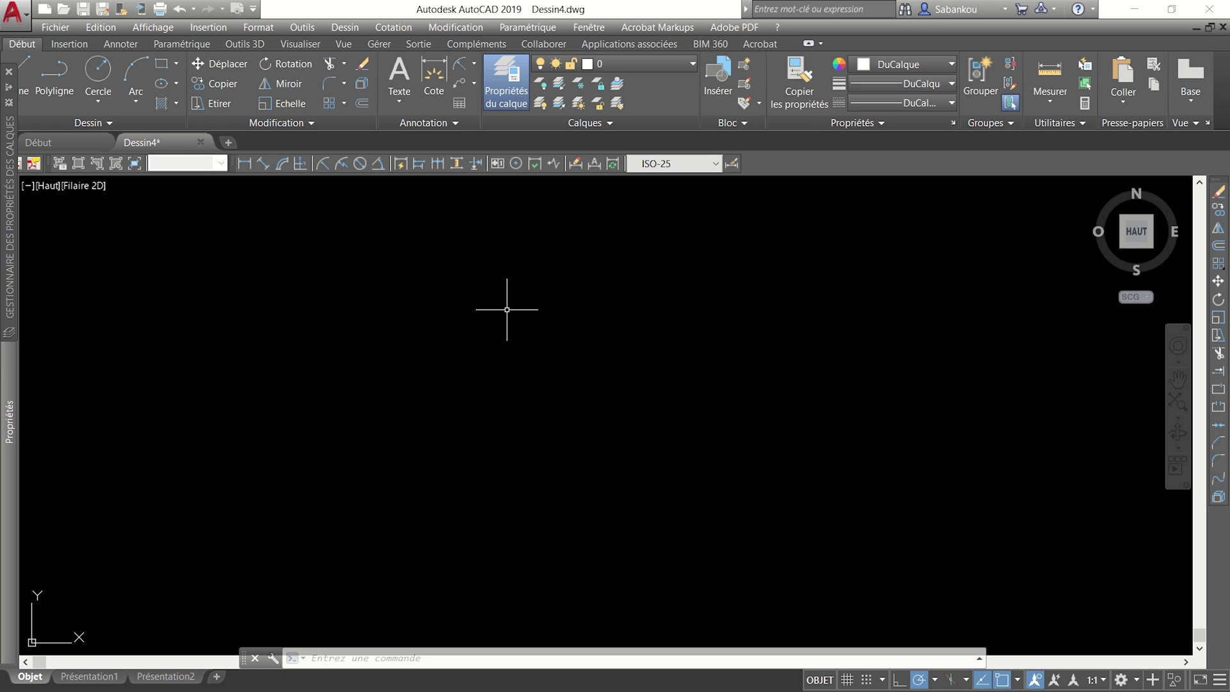
Start RECTANG with chamfer distances of 3 and 2.
type("REC")
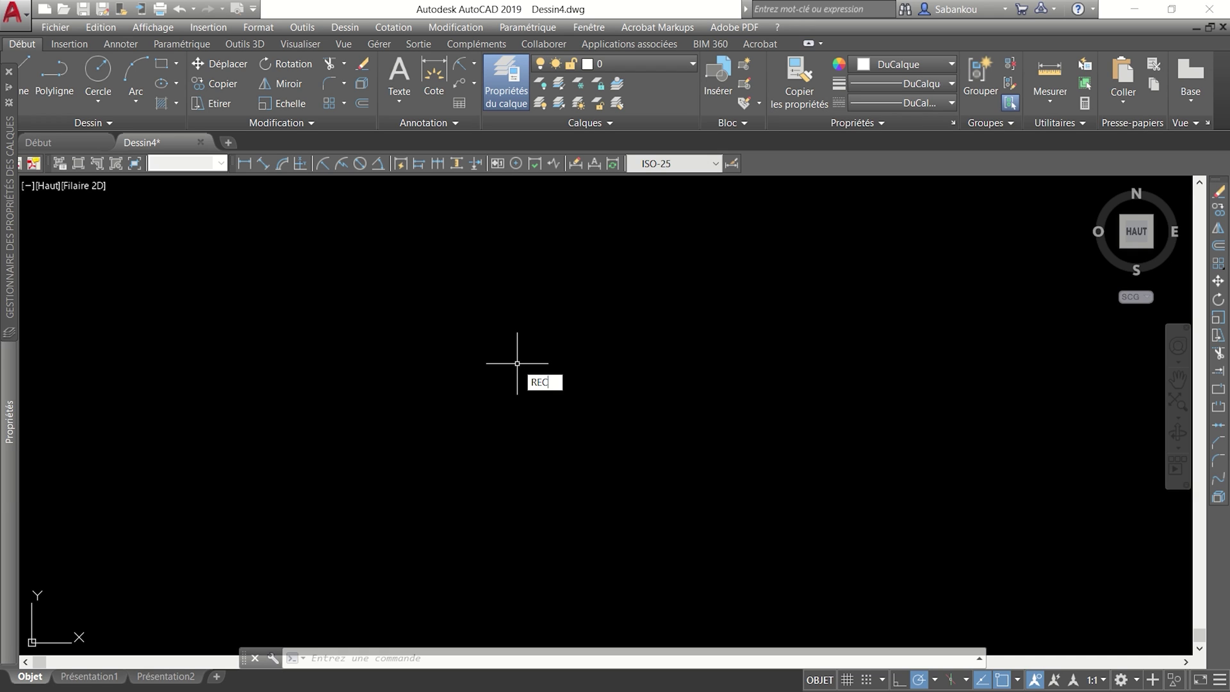
key("Return")
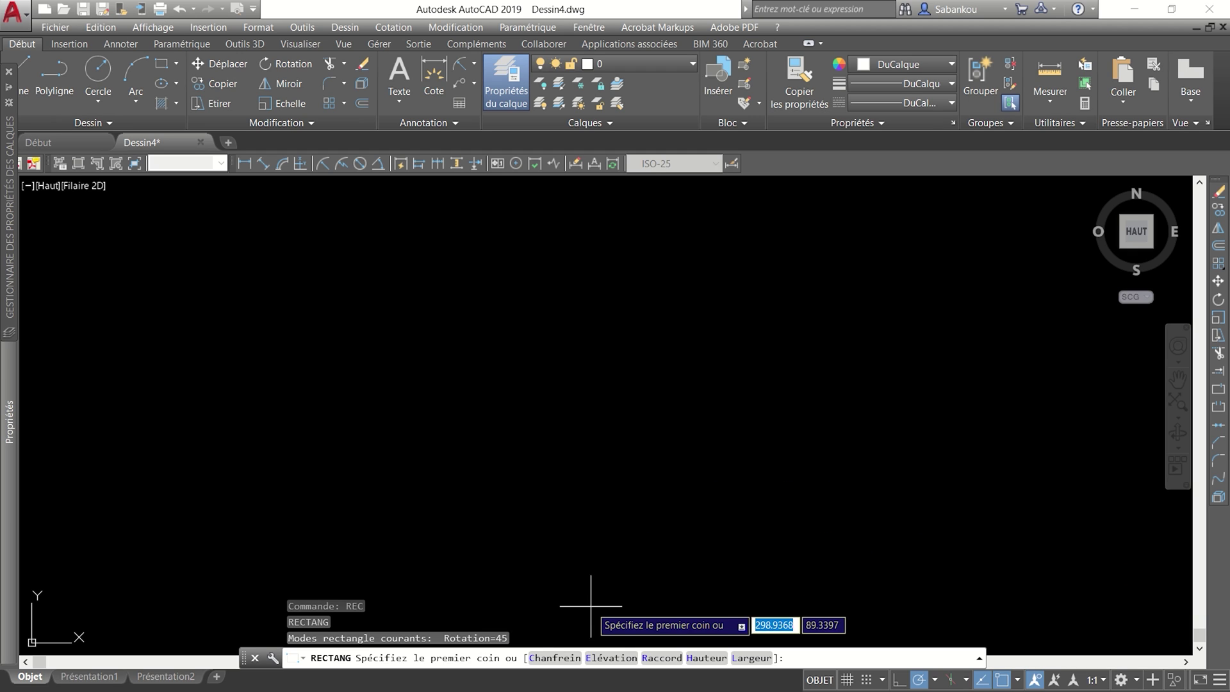
left_click(562, 659)
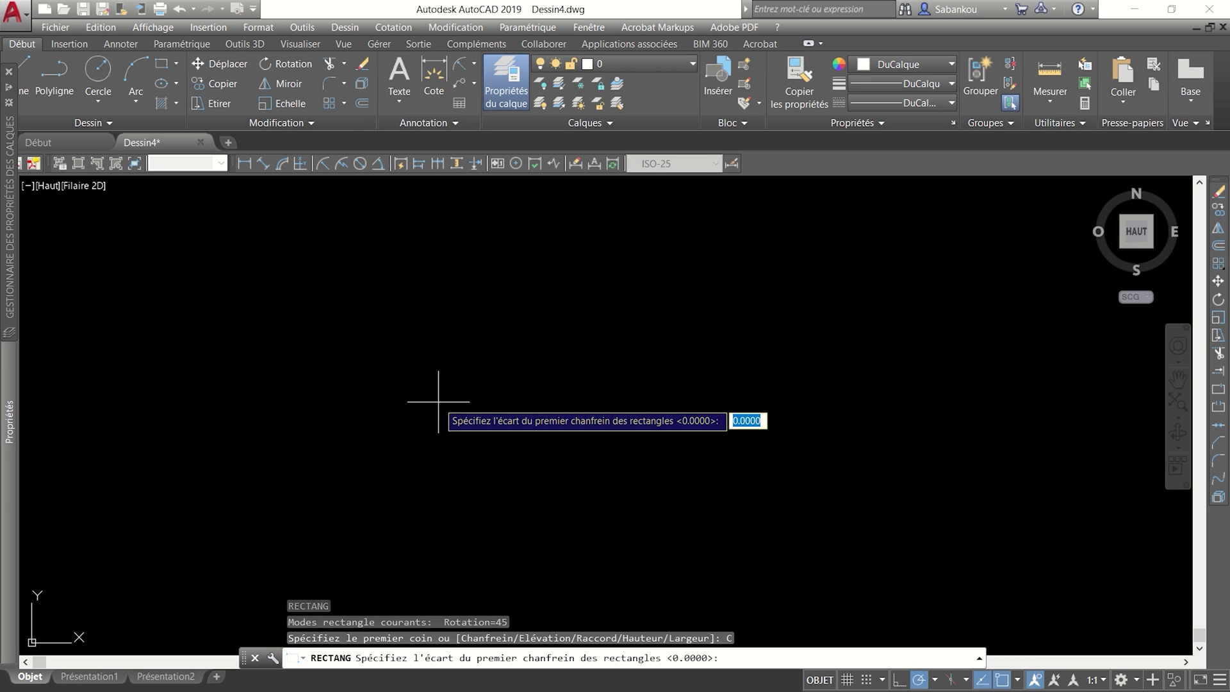
type("3")
key("Return")
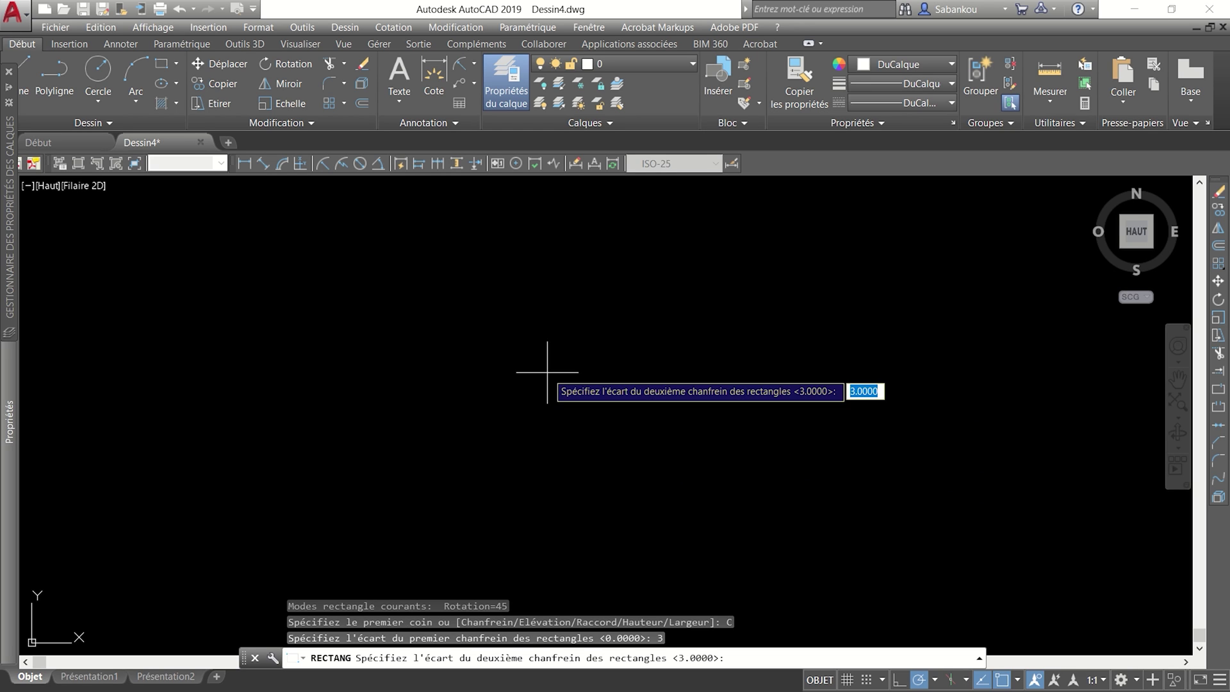
type("2")
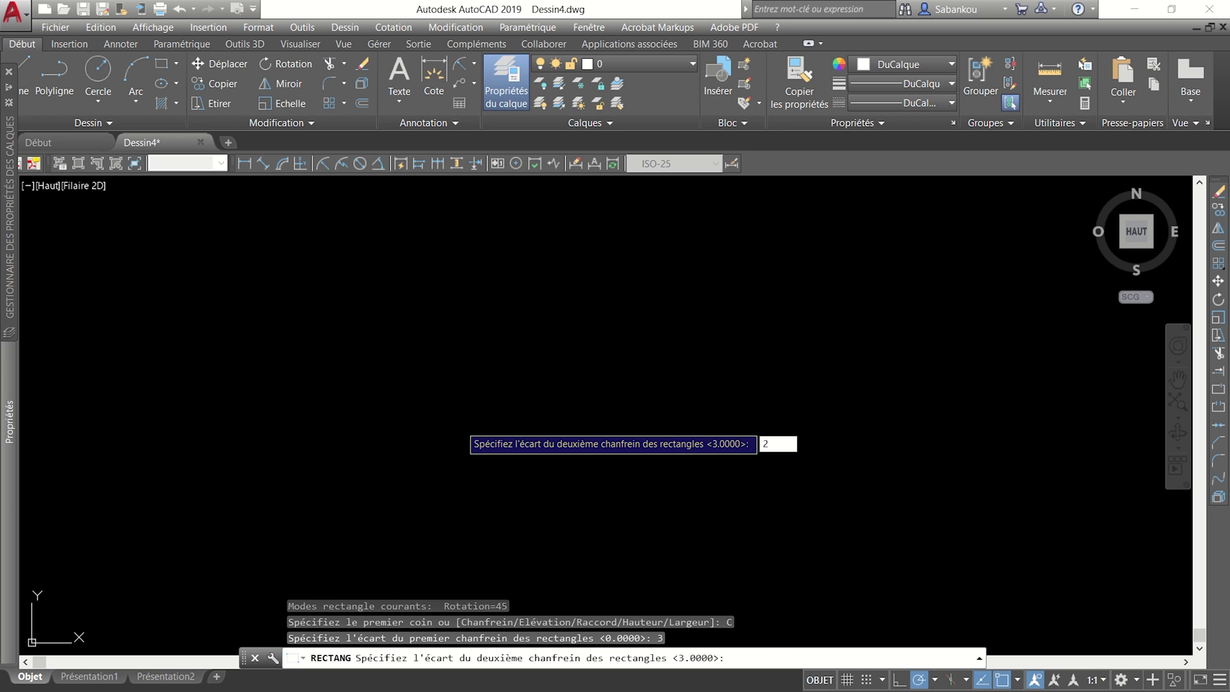
key("Return")
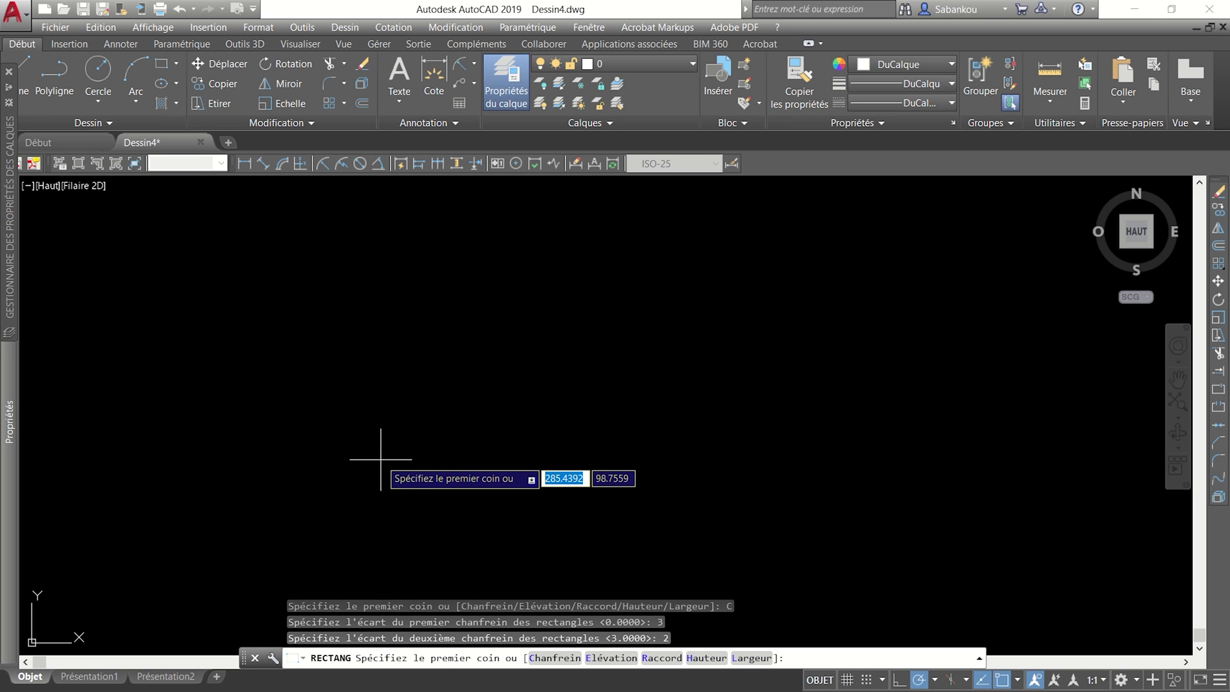
Place the chamfered rectangle at 0° rotation, sized 20 by 10.
left_click(416, 447)
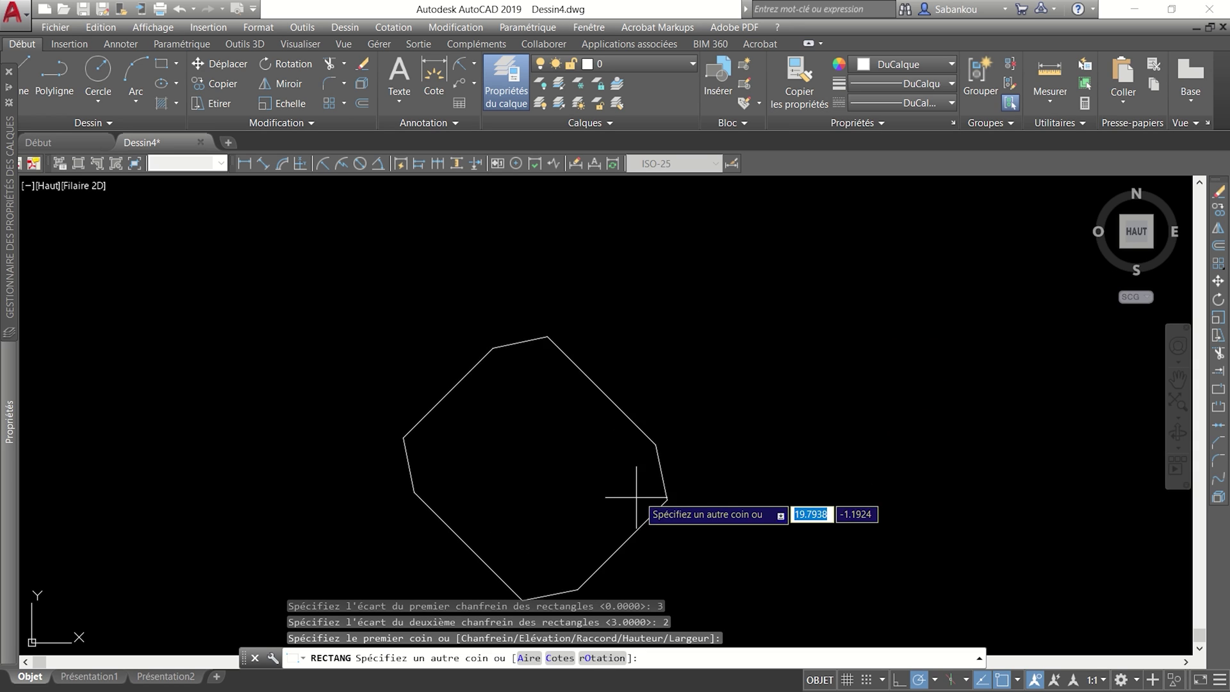
left_click(603, 660)
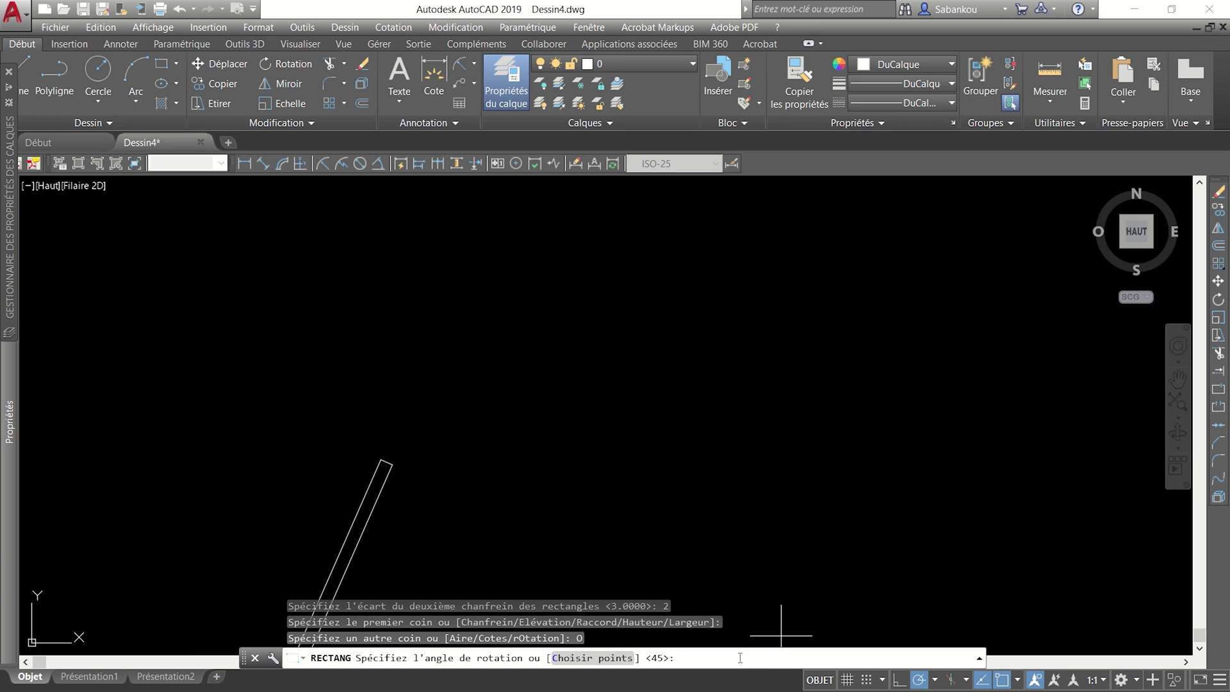
type("0")
key("Return")
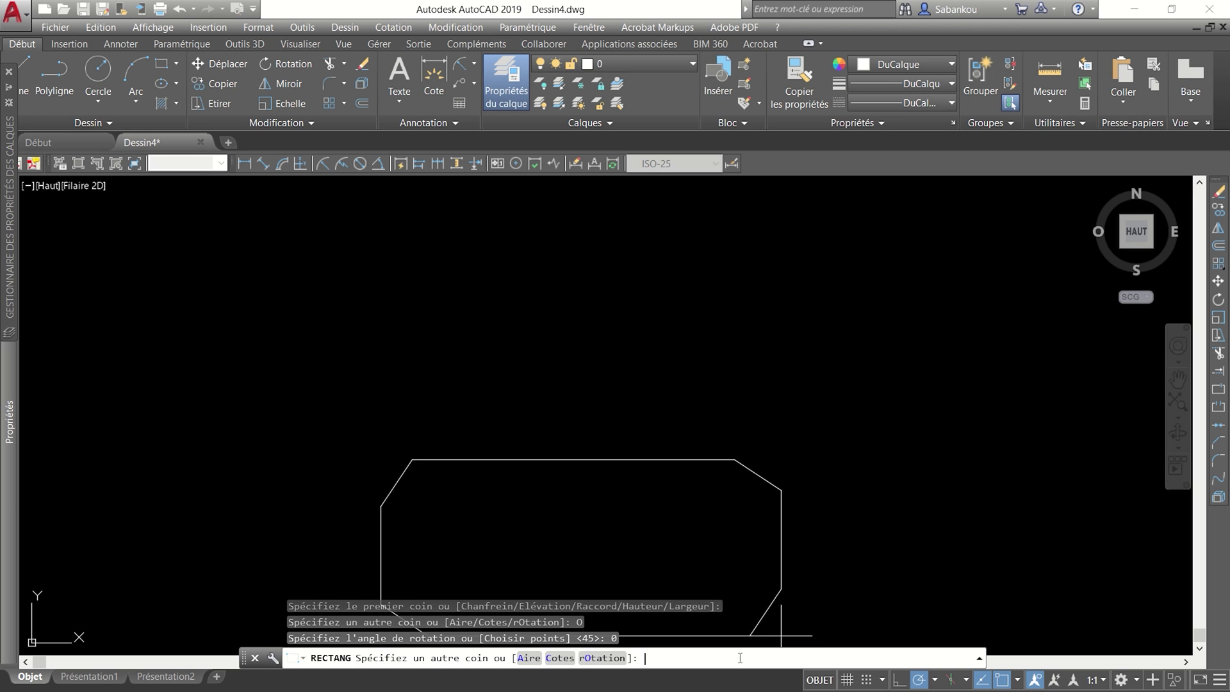
middle_click_drag(678, 517, 692, 397)
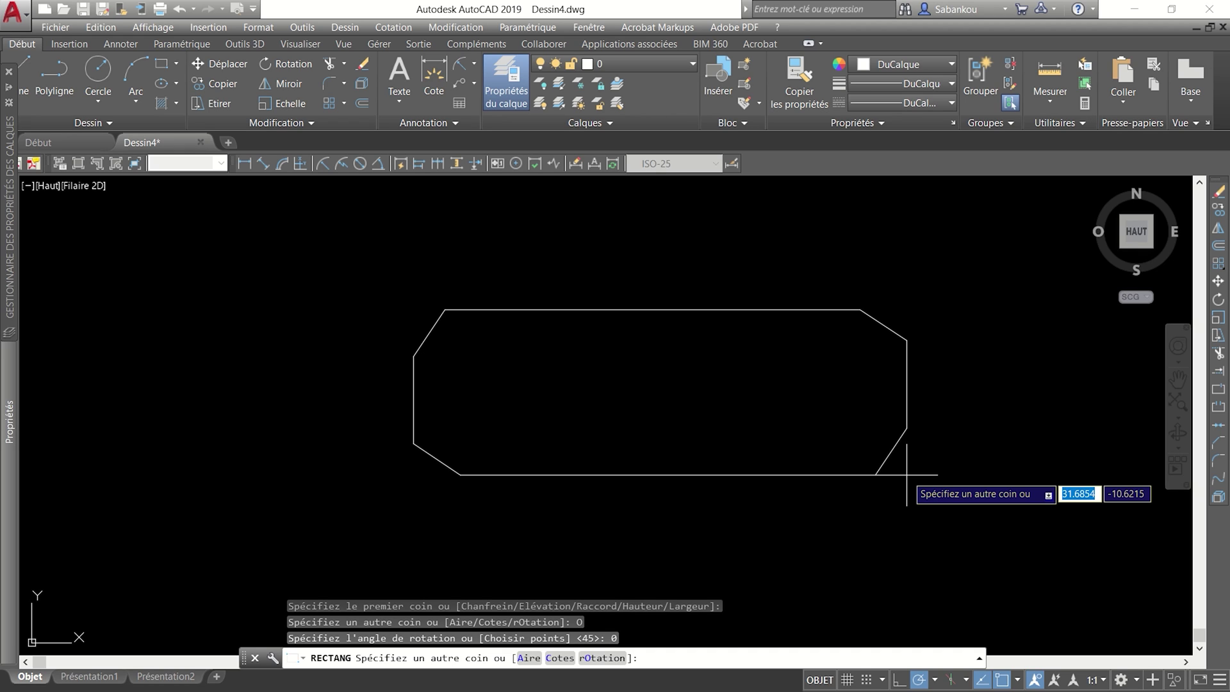
type("2")
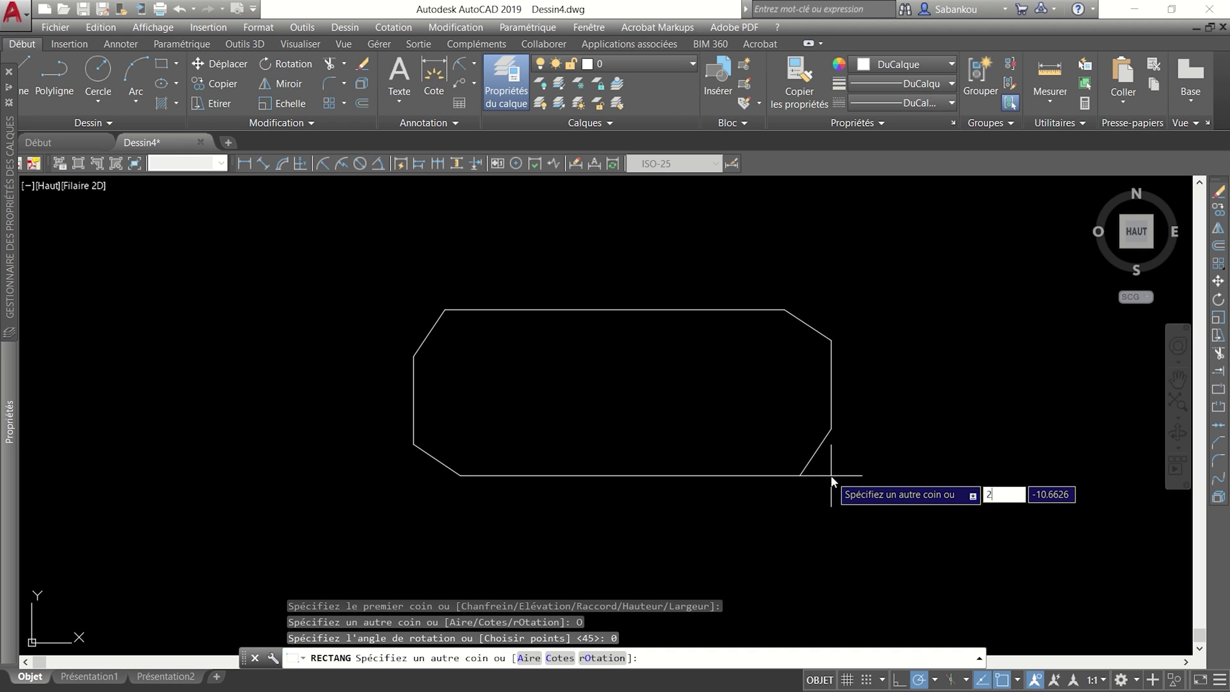
type("0")
key("Tab")
type("10")
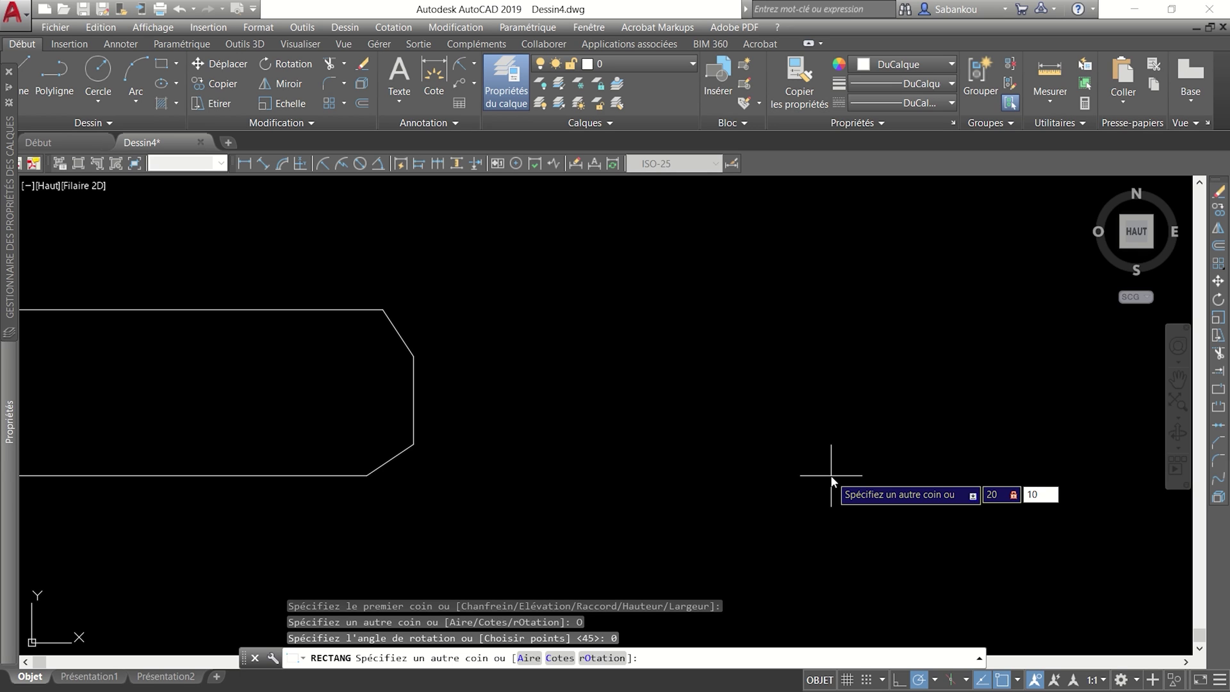
key("Return")
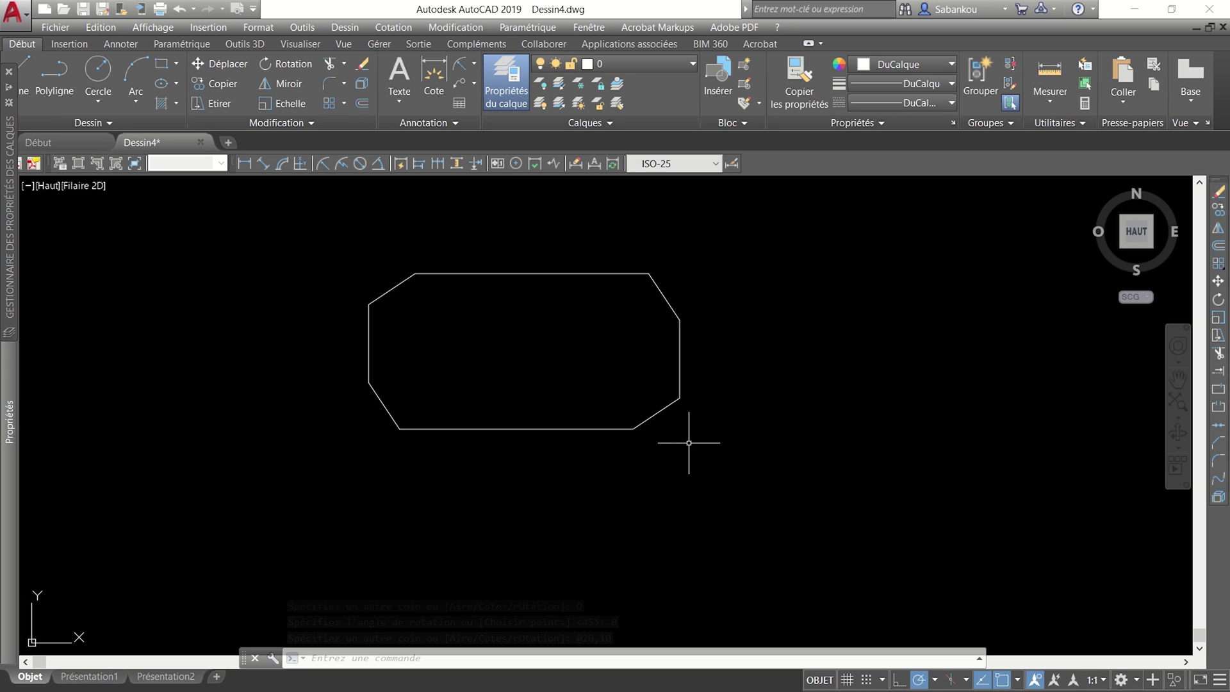
middle_click_drag(568, 343, 548, 371)
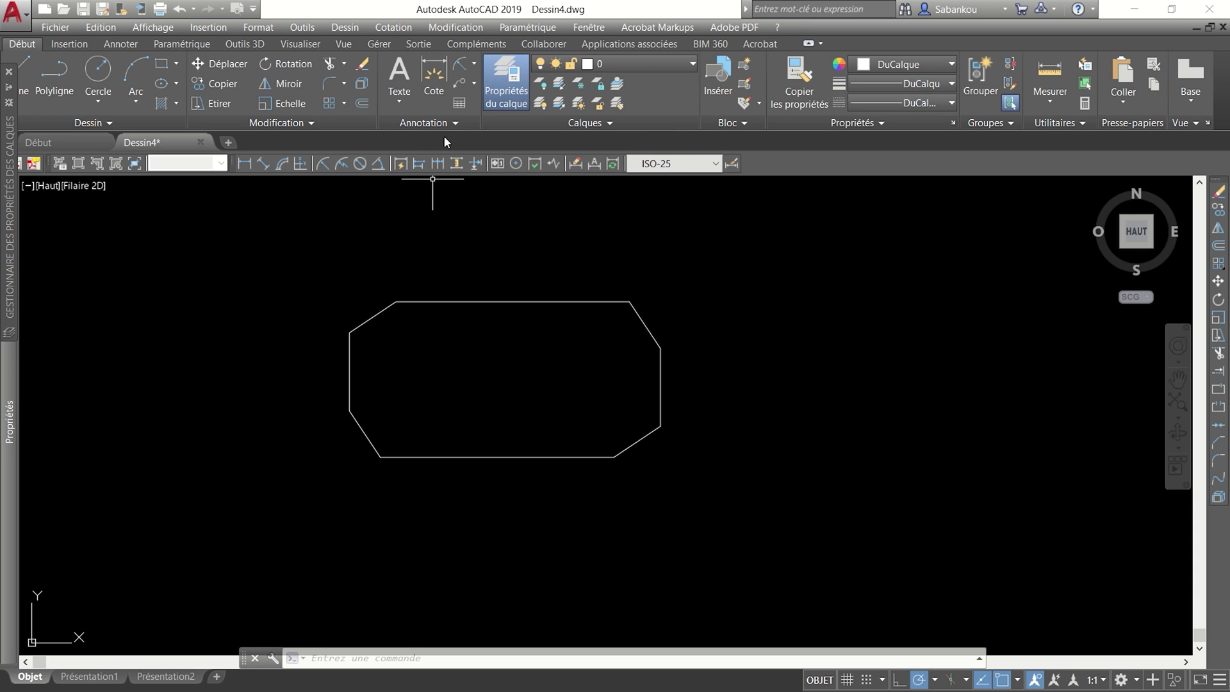
Dimension the top-right chamfer at 2, placing the dimension above the rectangle.
left_click(437, 78)
scroll(671, 269, "up", 2)
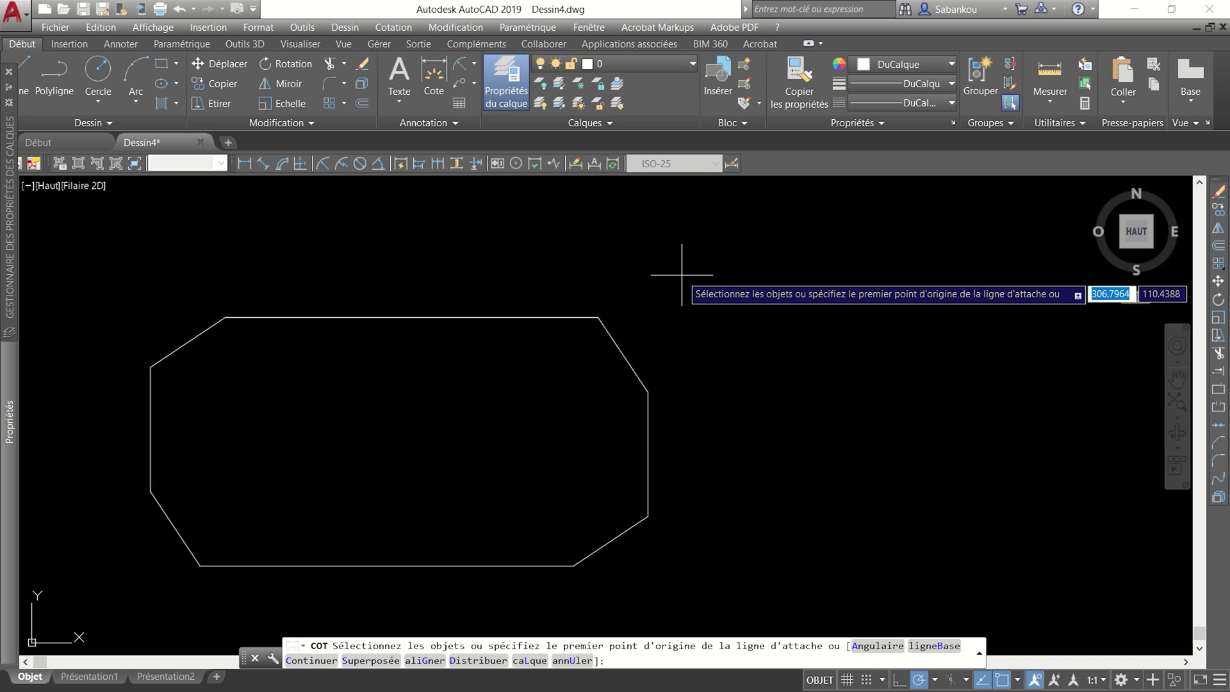
scroll(668, 282, "down", 2)
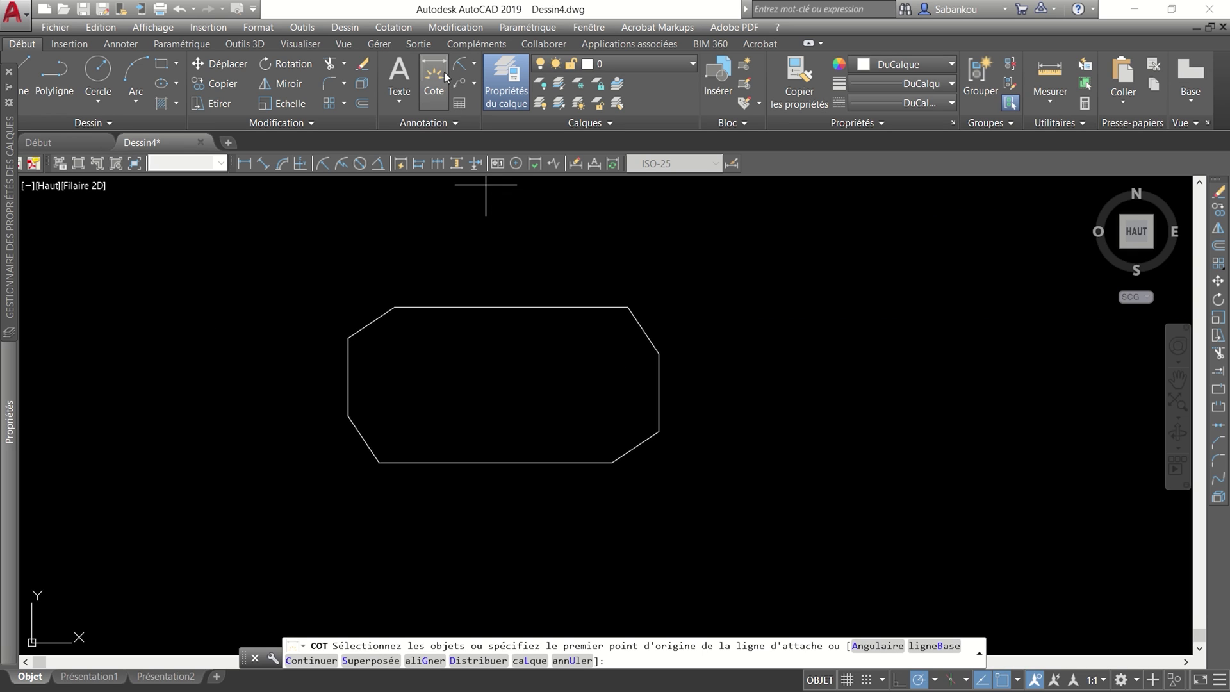
scroll(650, 271, "up", 2)
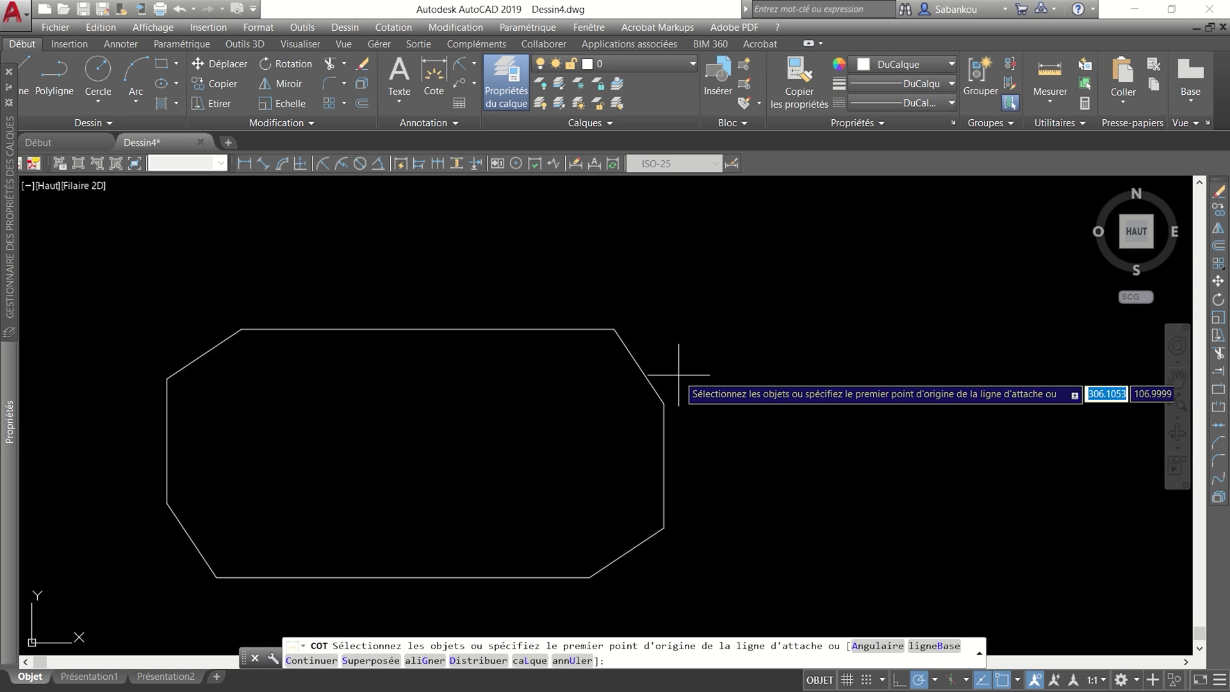
left_click(664, 403)
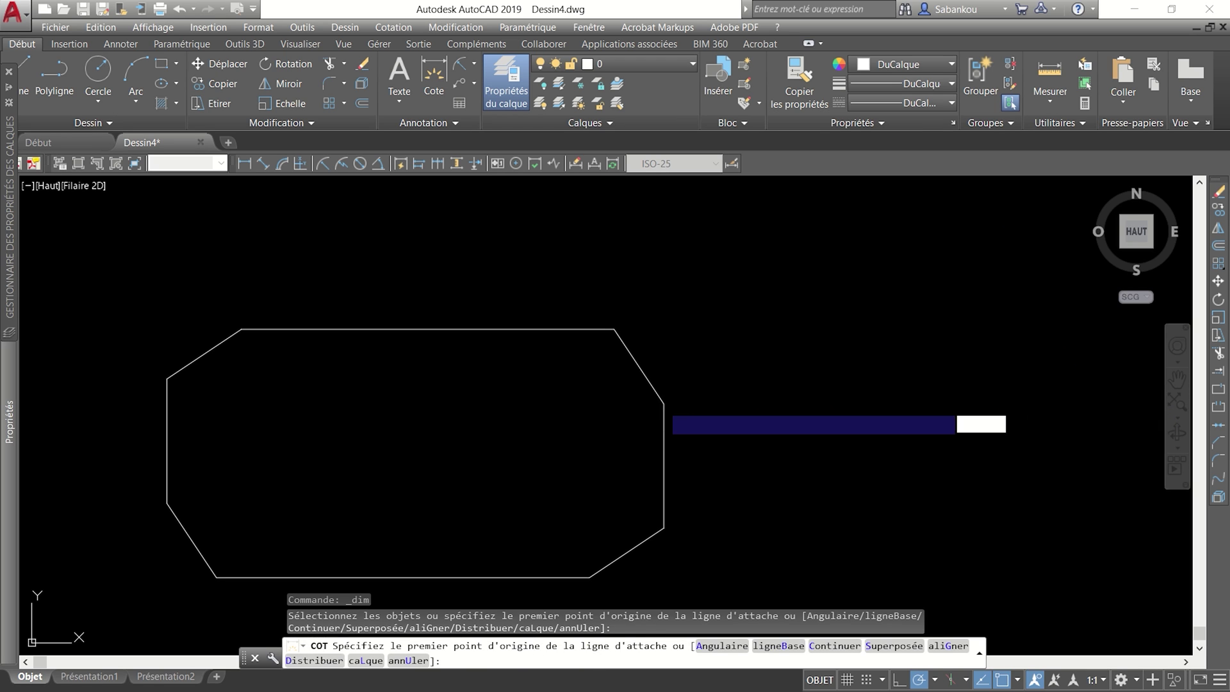
left_click(614, 329)
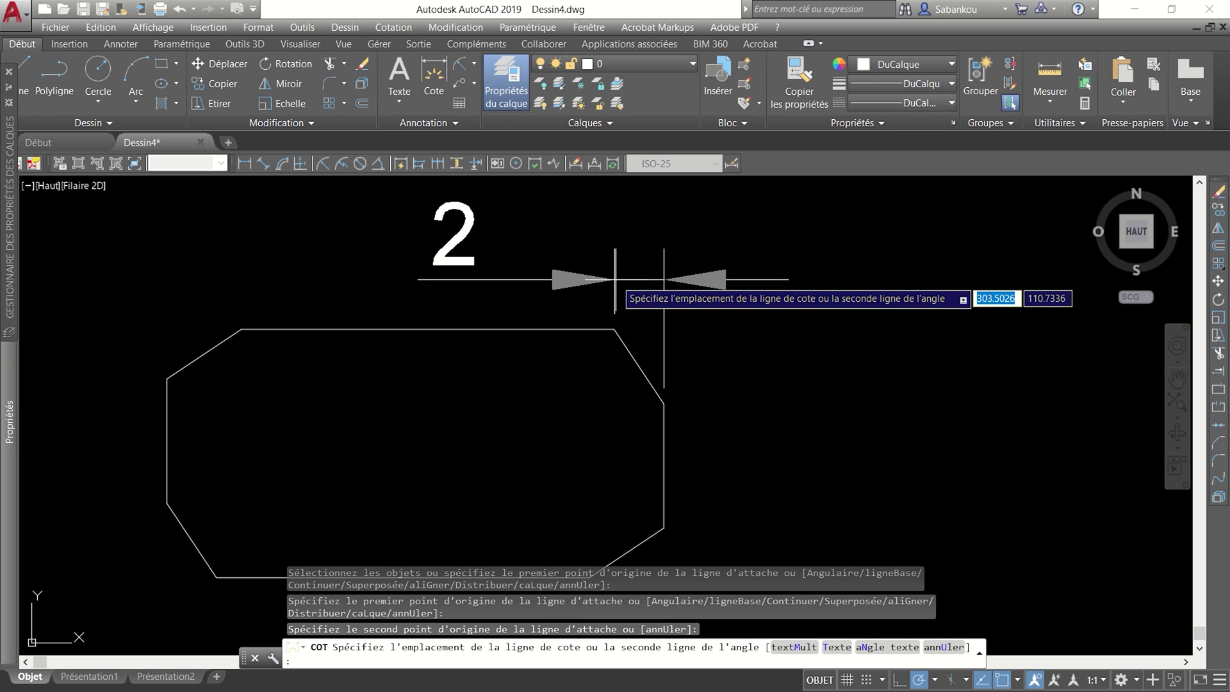
left_click(615, 279)
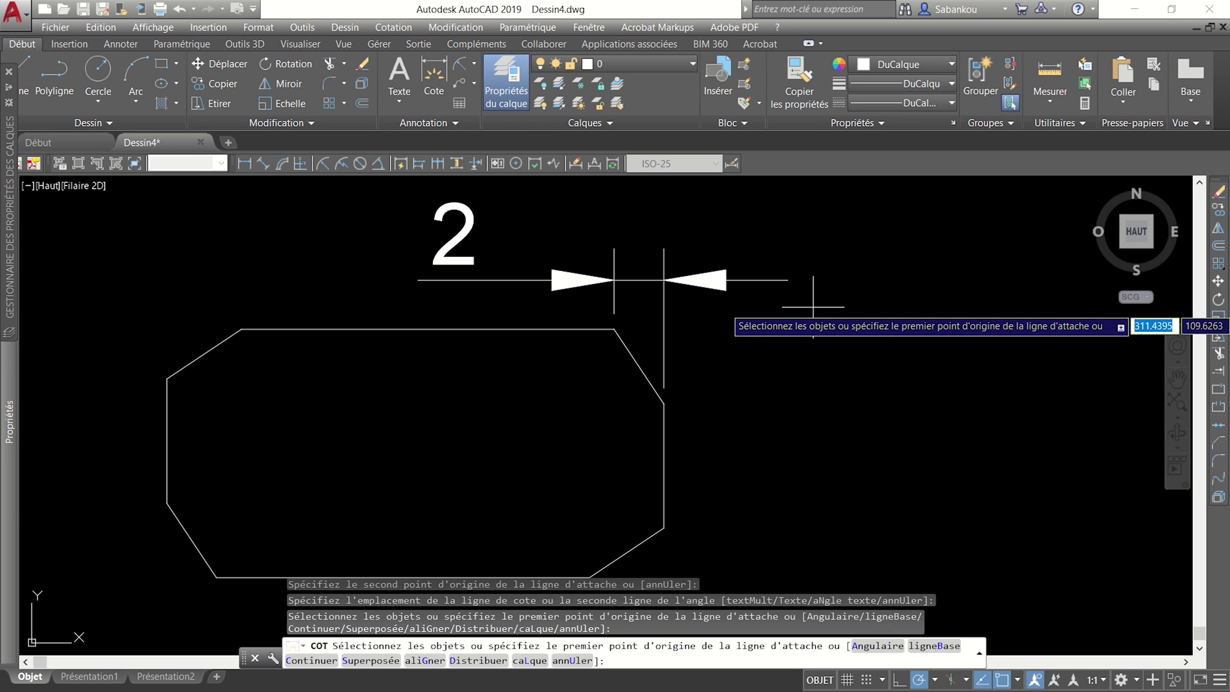
scroll(802, 352, "down", 2)
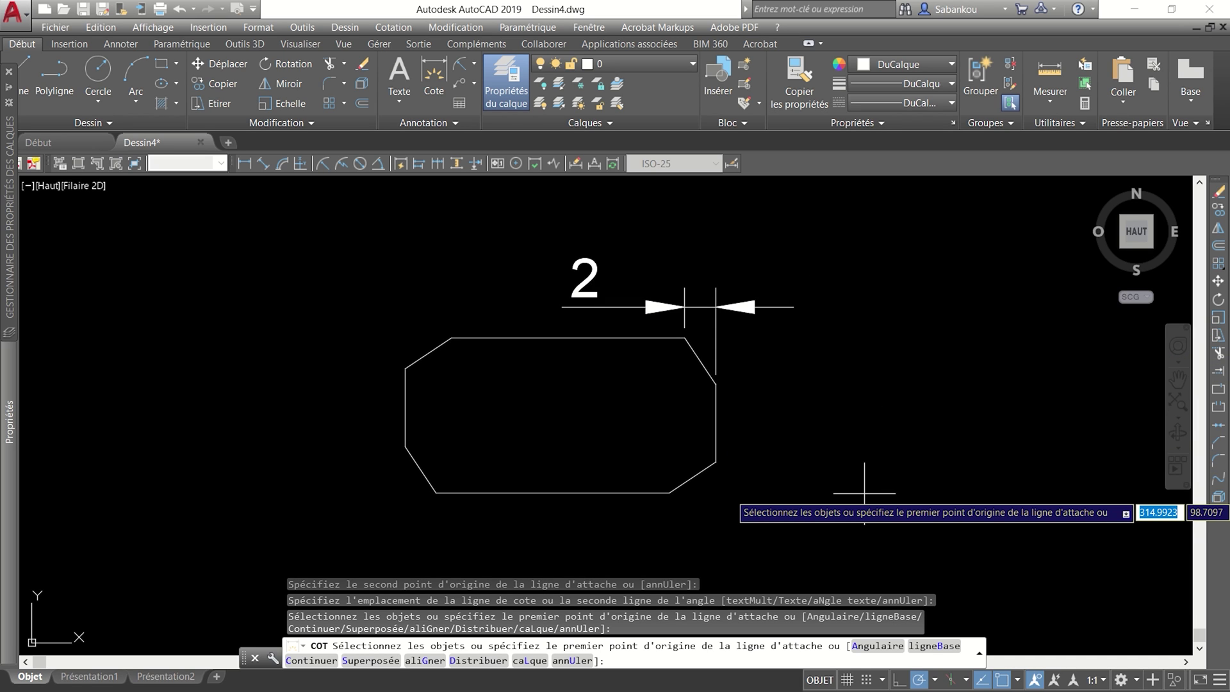
key("Return")
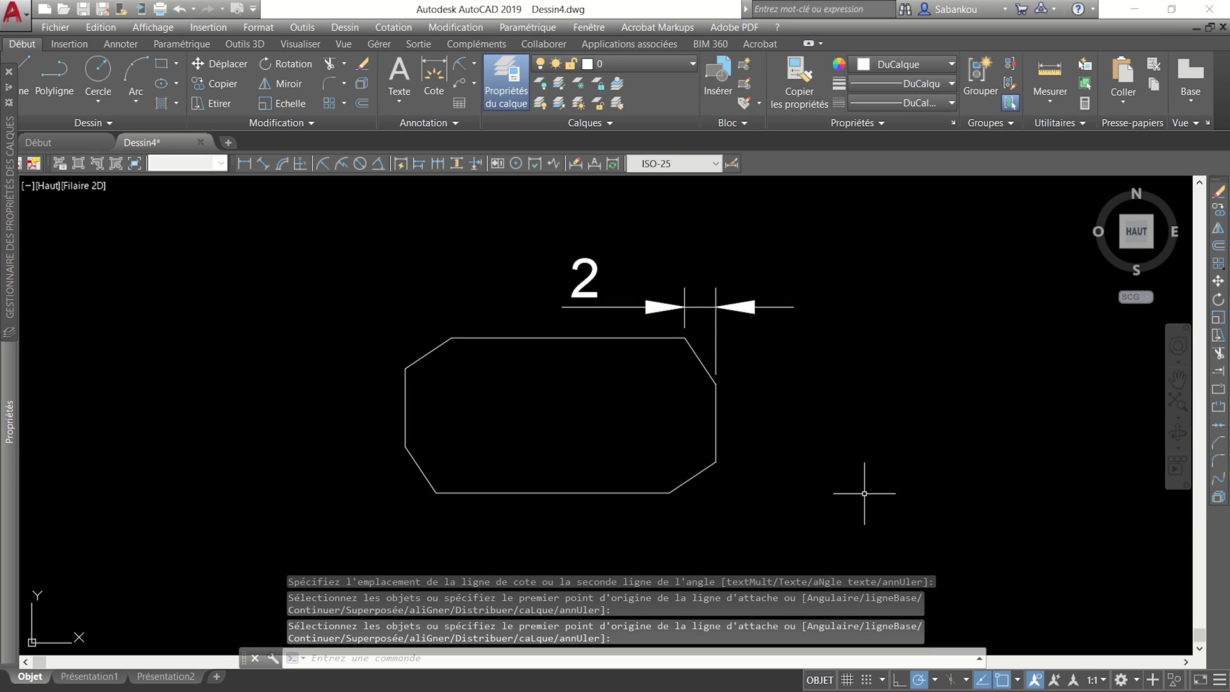
left_click(809, 512)
Select the chamfered rectangle with its dimension and delete both.
left_click(282, 230)
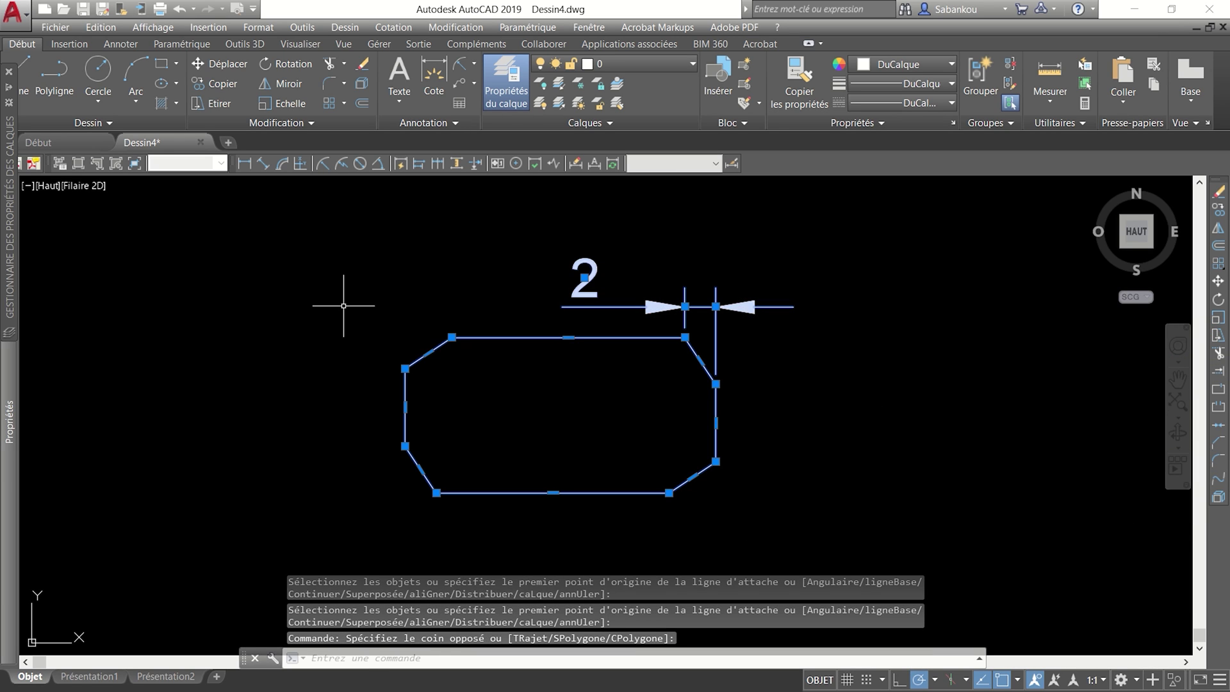
key("Delete")
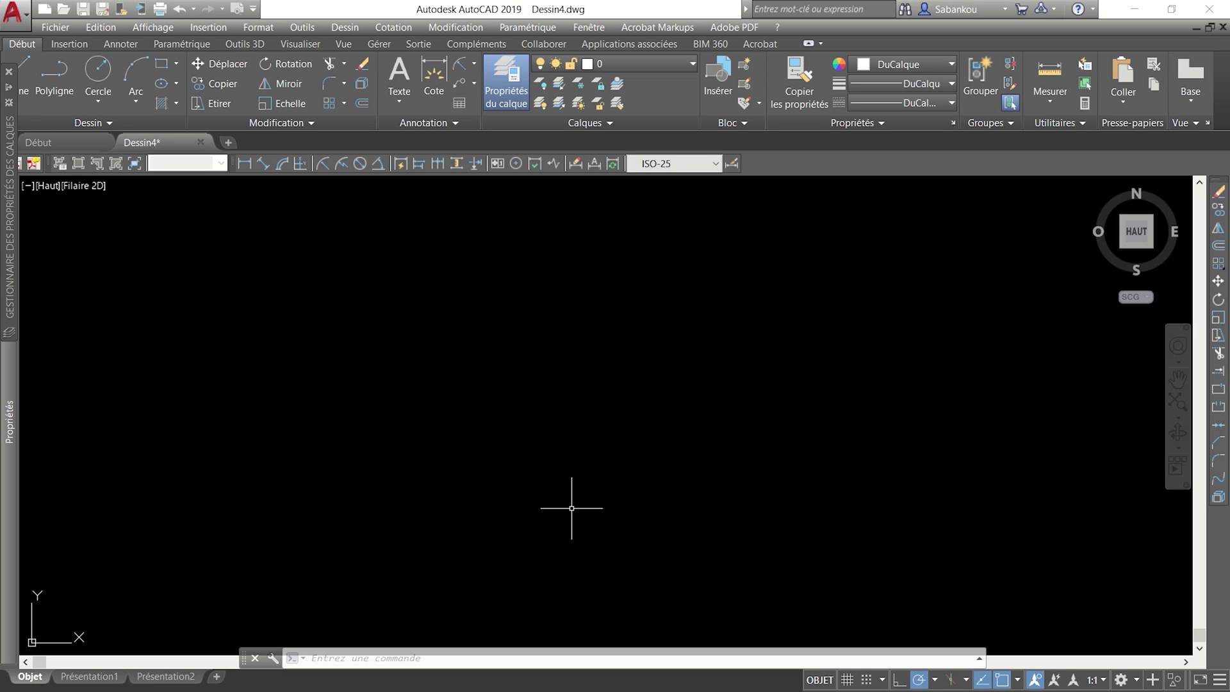
Draw a new 20 by 10 rectangle with 3 x 2 chamfers, then relaunch RECTANG.
type("REC")
key("Return")
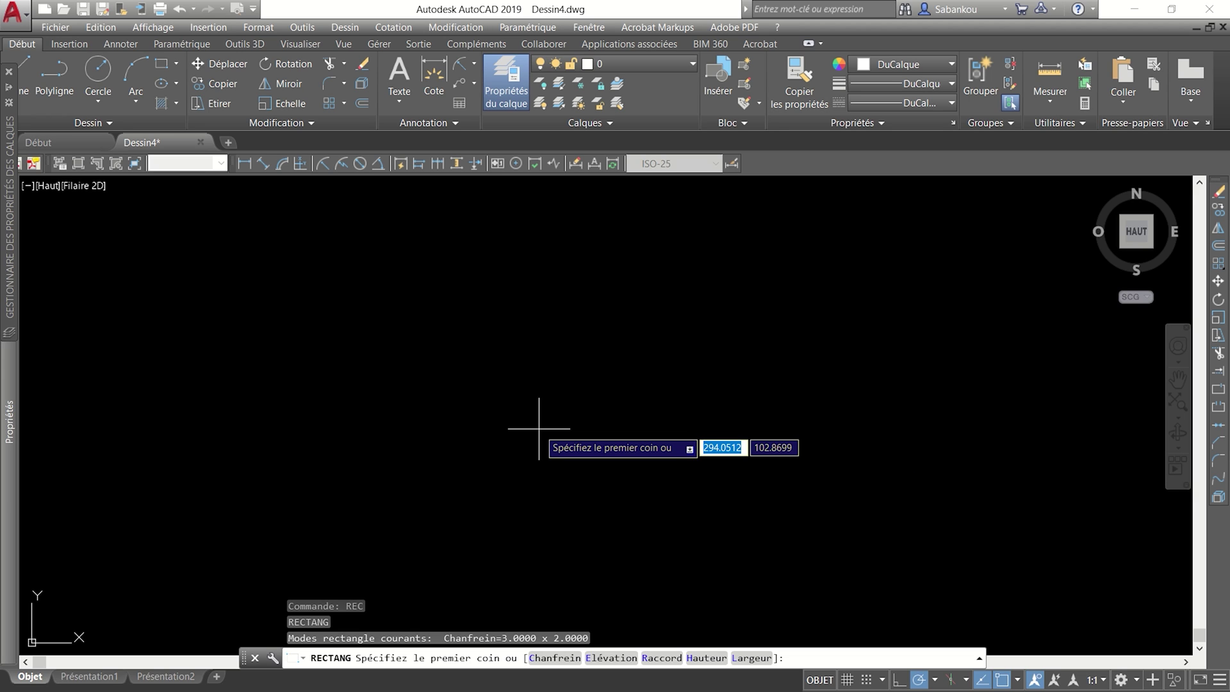
left_click(387, 509)
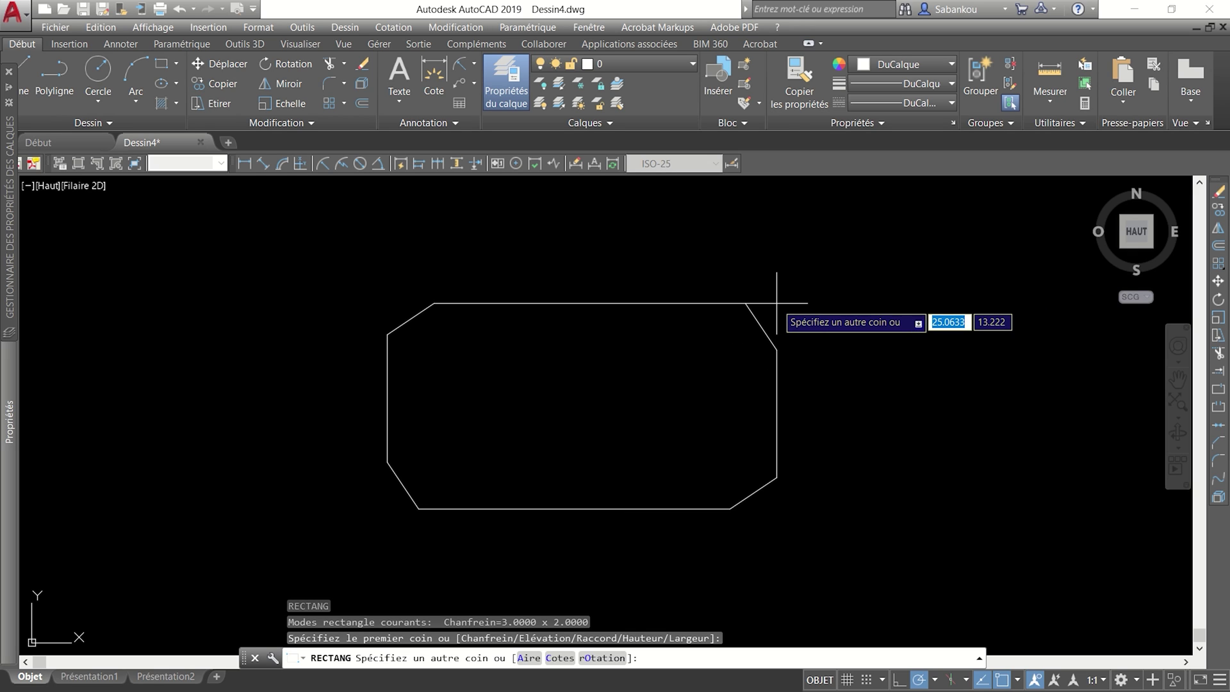
type("20")
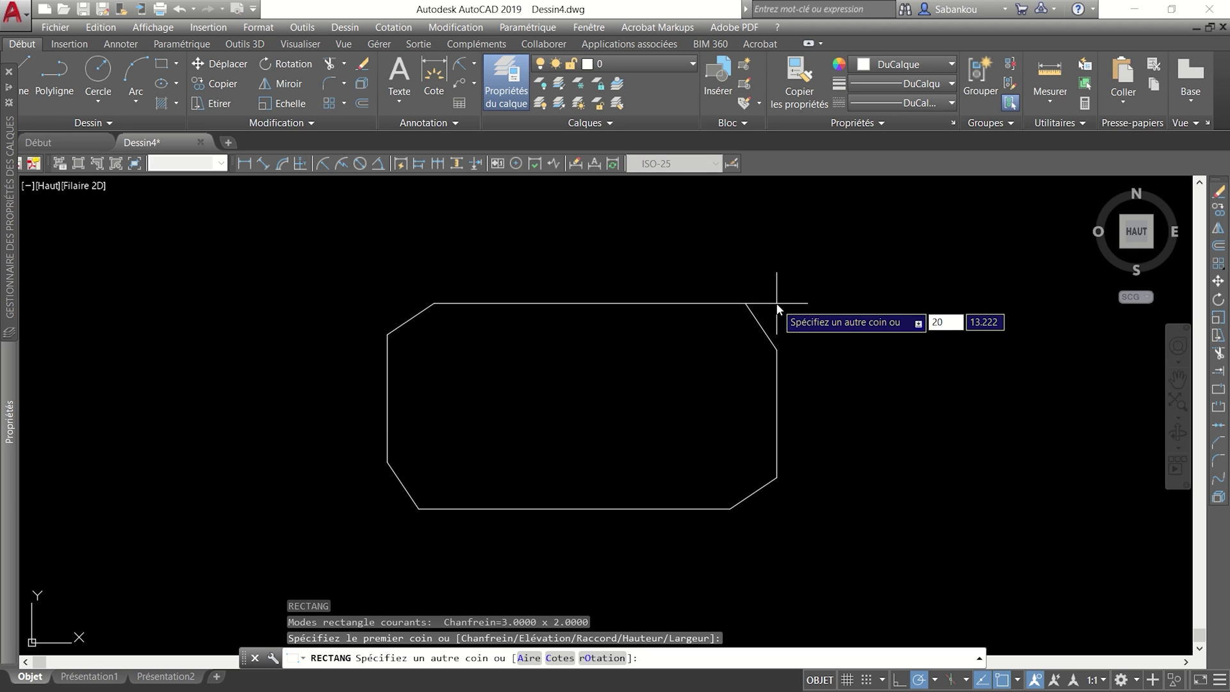
key("Tab")
type("10")
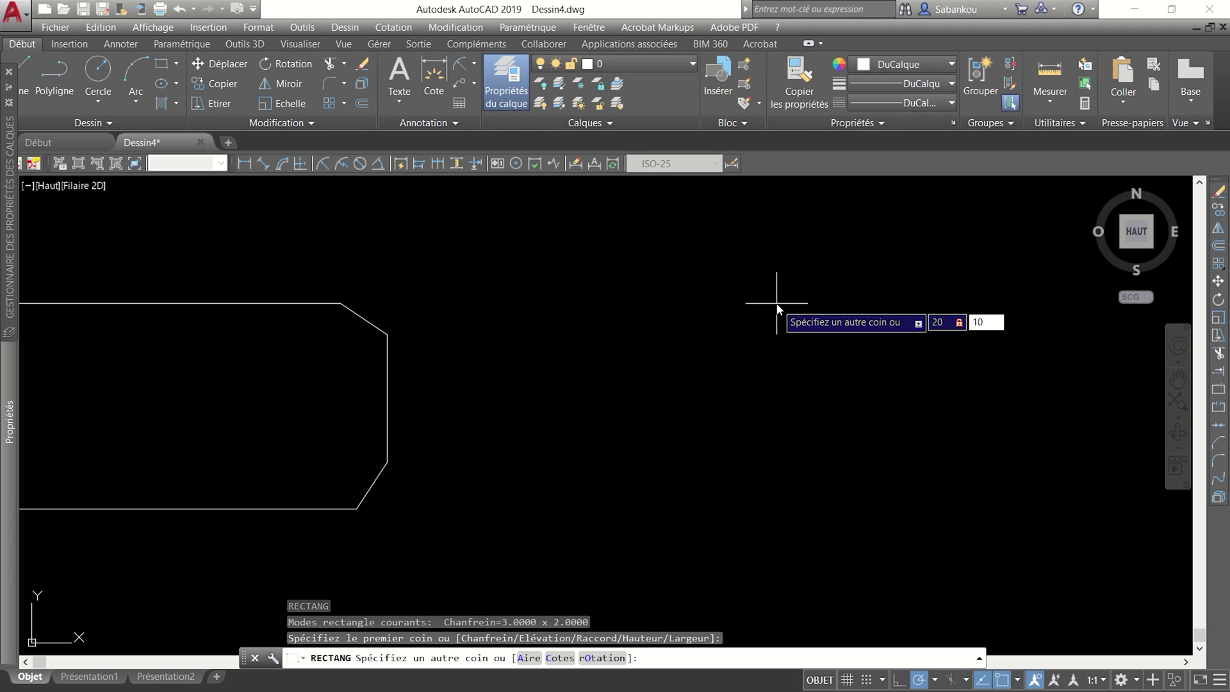
key("Return")
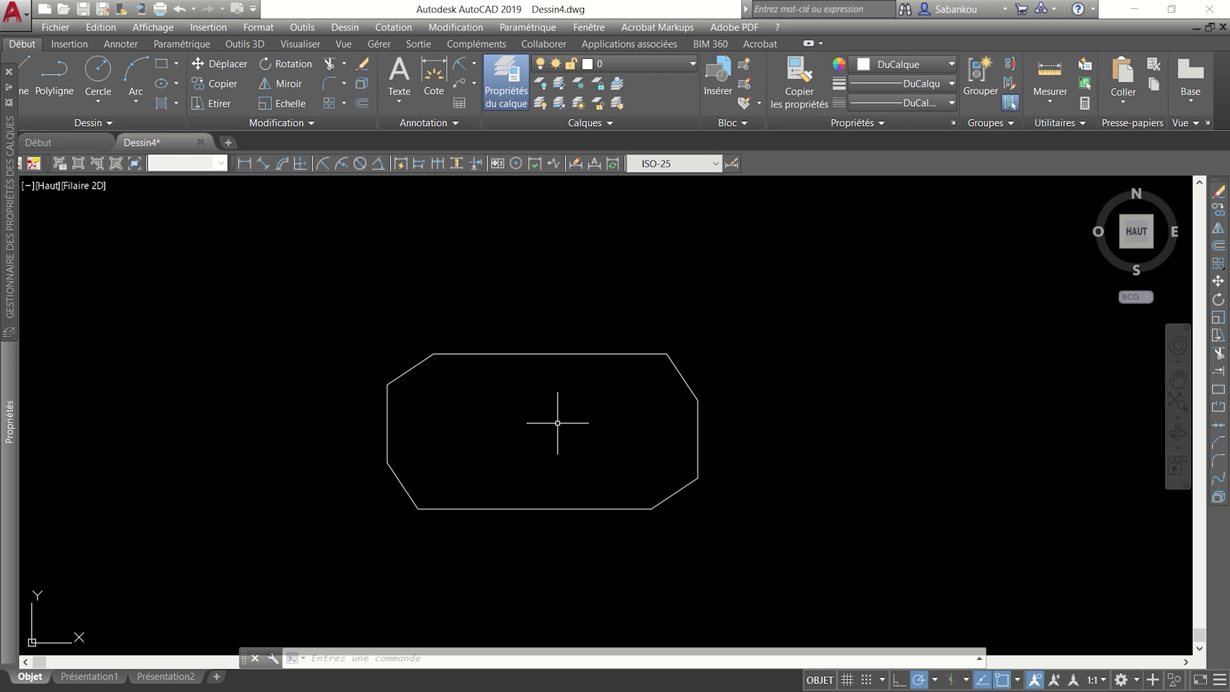
type("REC")
key("Return")
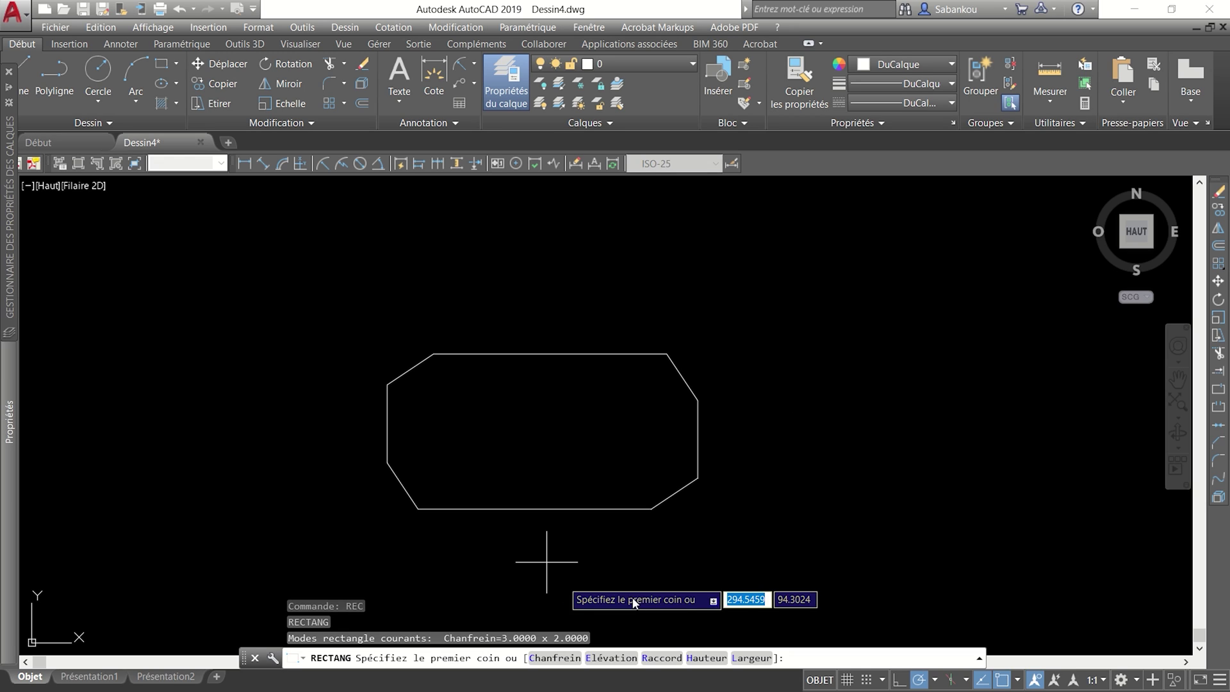
Draw a second 20 by 10 chamfered rectangle at elevation 30.
left_click(610, 658)
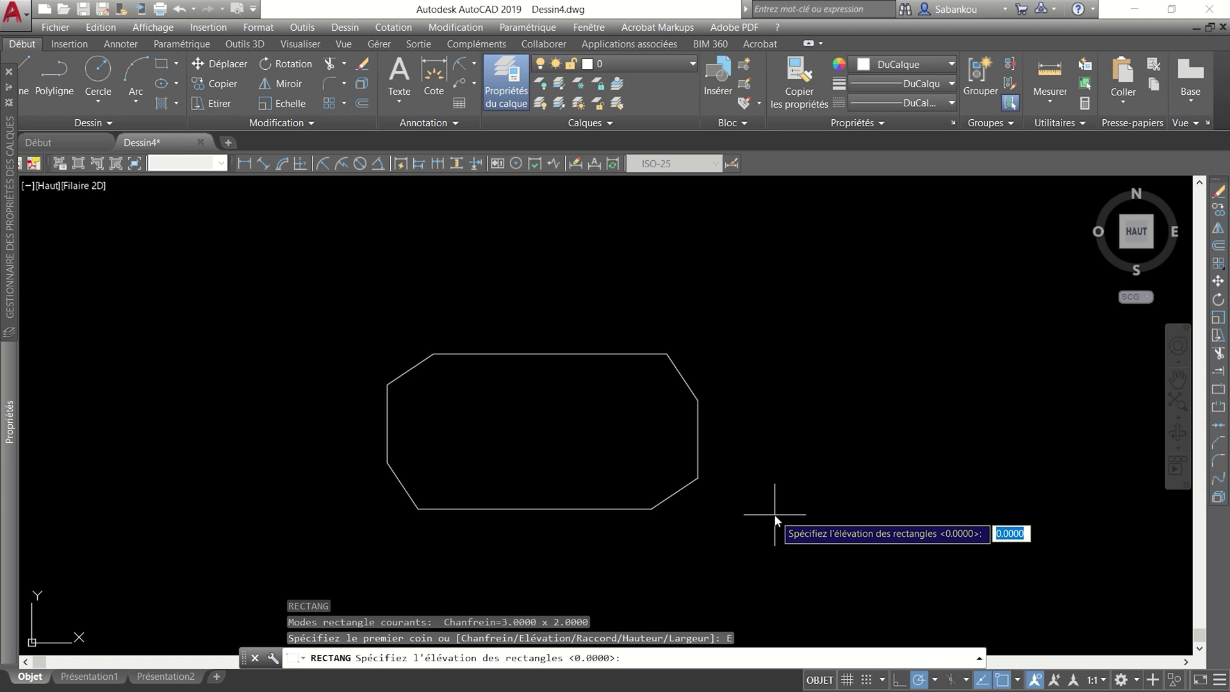
type("30")
key("Return")
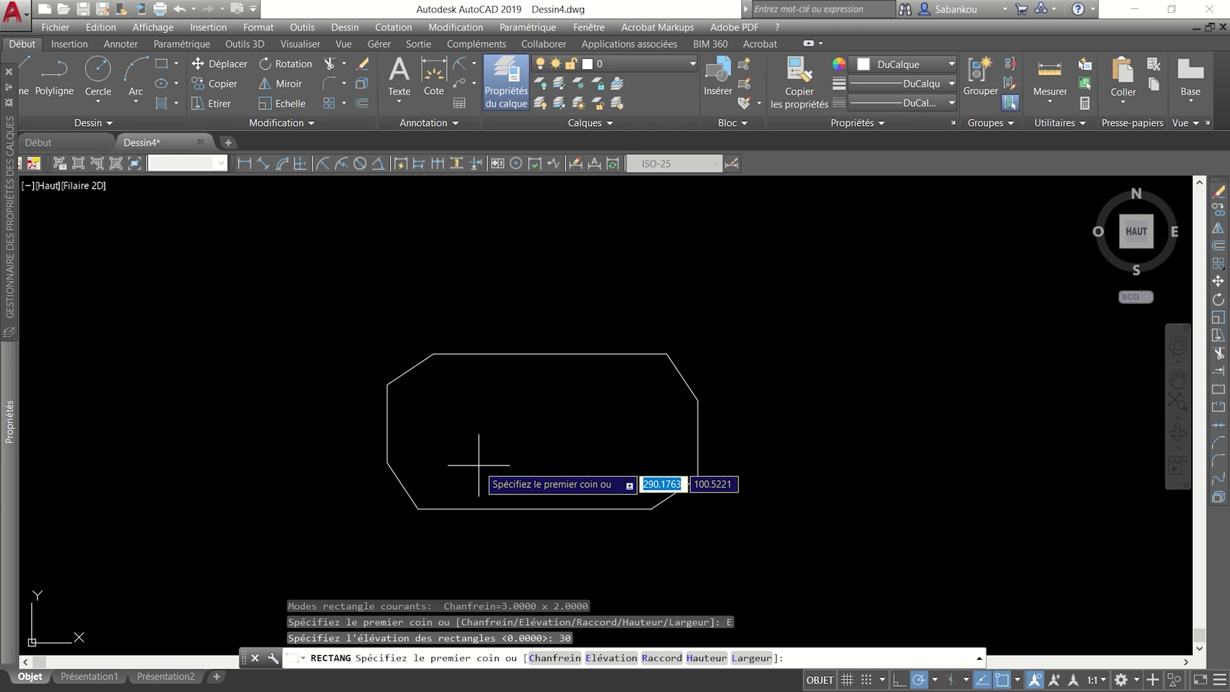
left_click(478, 465)
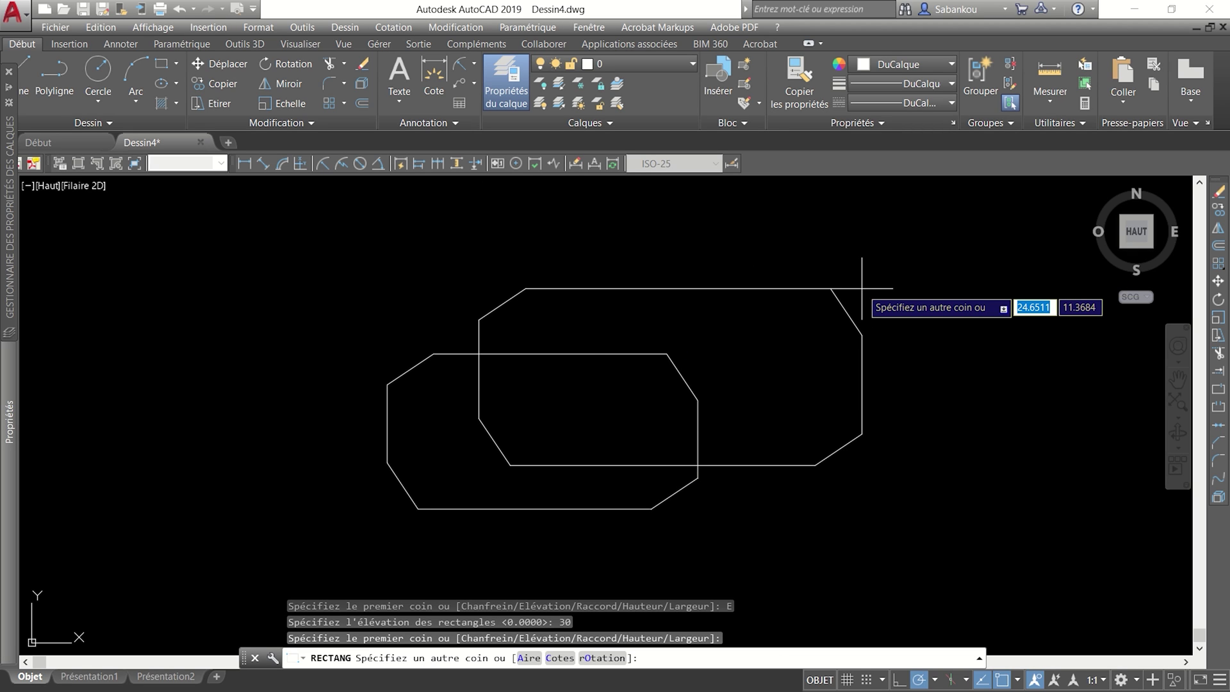
type("20")
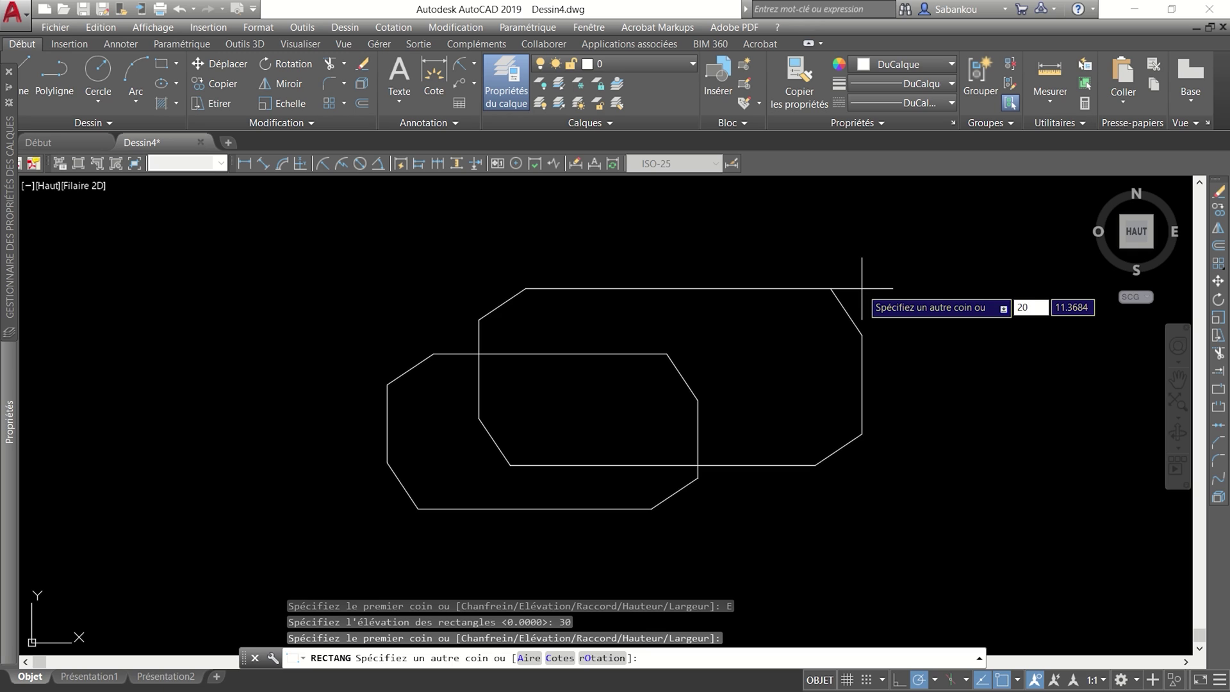
key("Tab")
type("10")
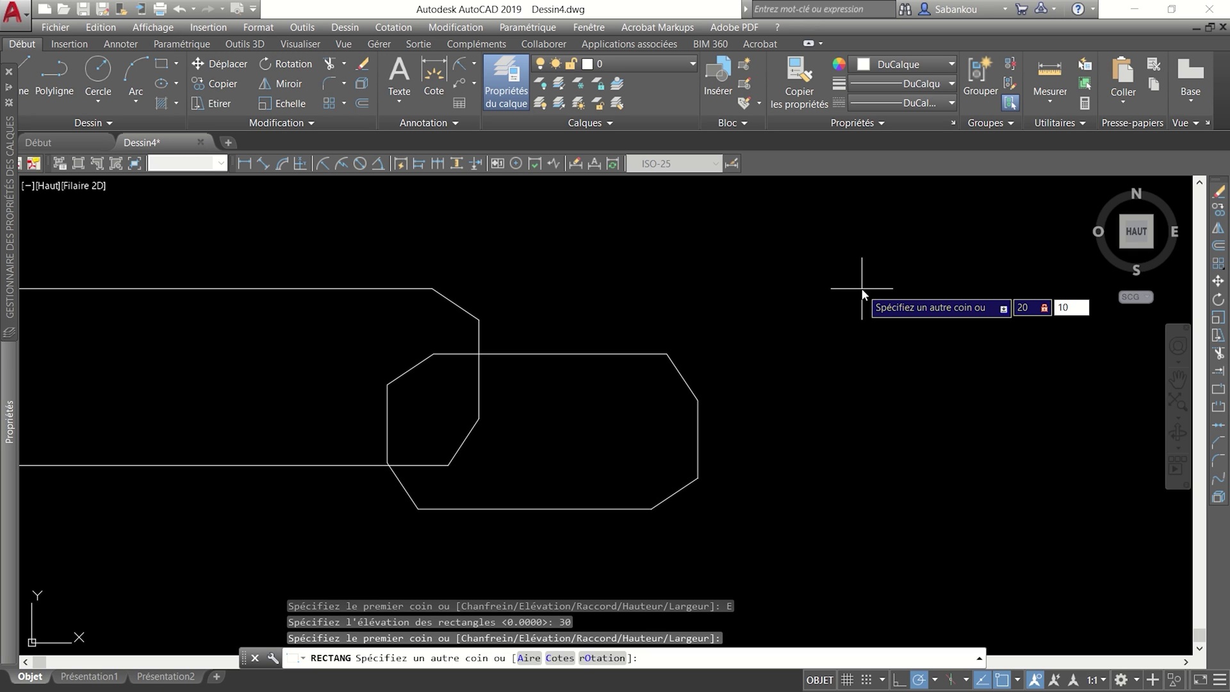
key("Return")
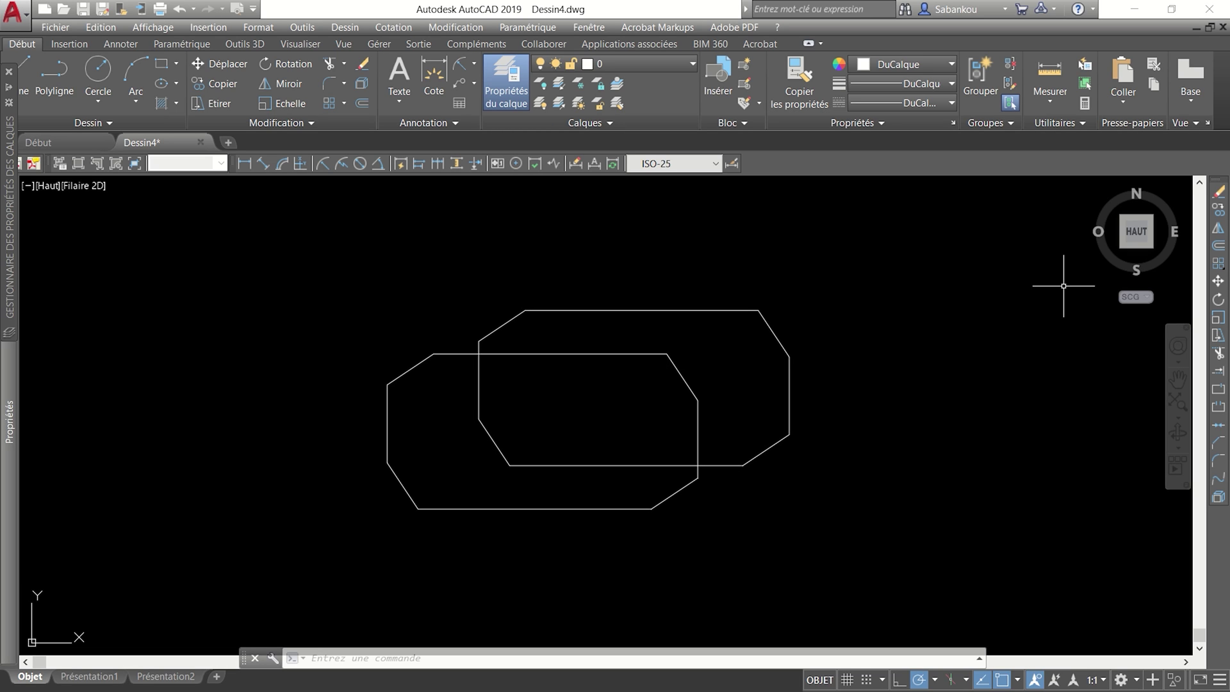
mouse_move(1129, 250)
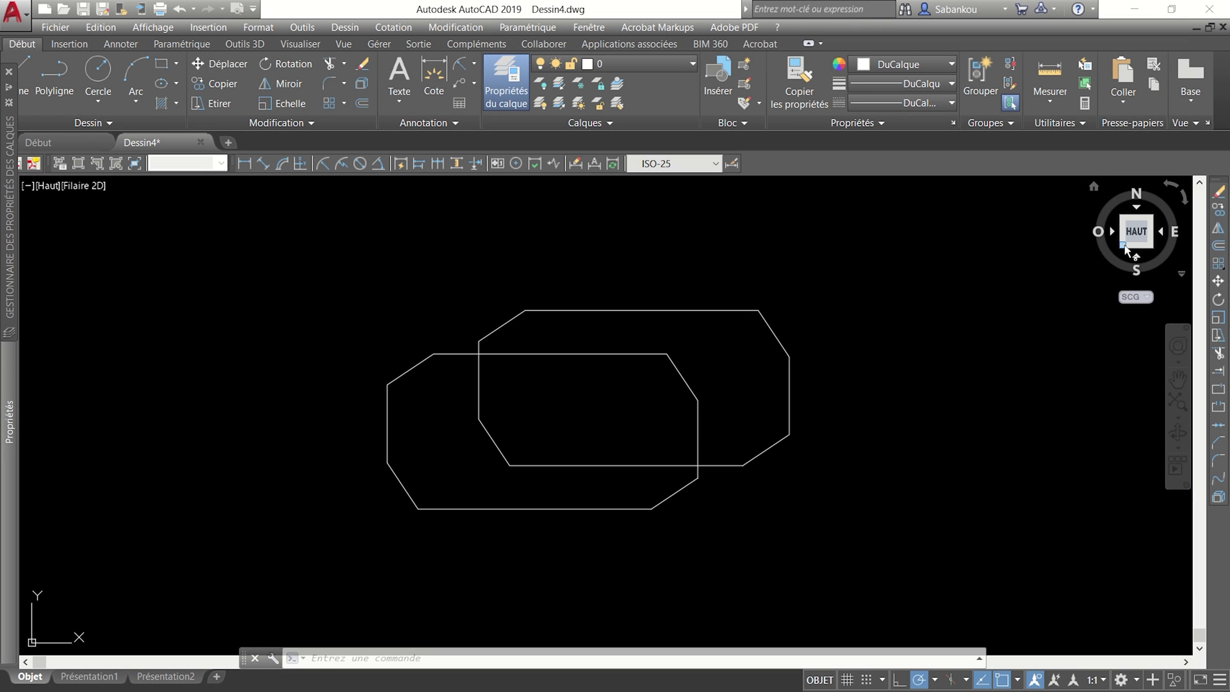
Switch to an isometric view and orbit around the two stacked rectangles.
left_click(1126, 248)
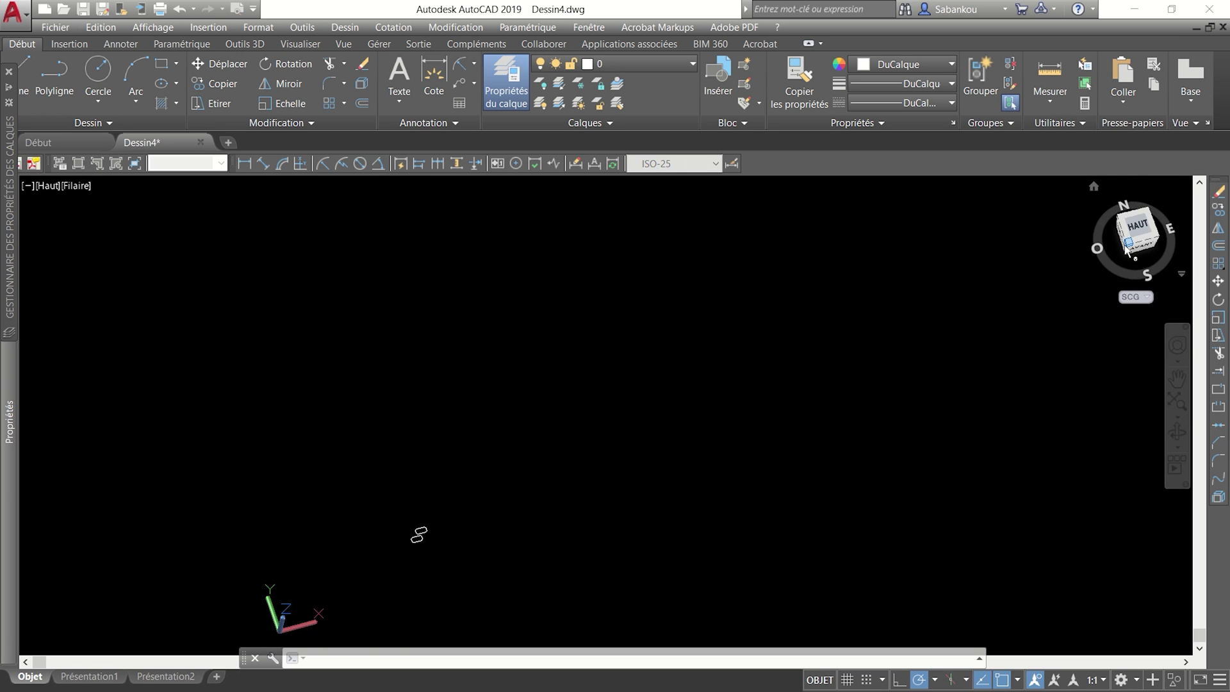
middle_click_drag(503, 551, 540, 494)
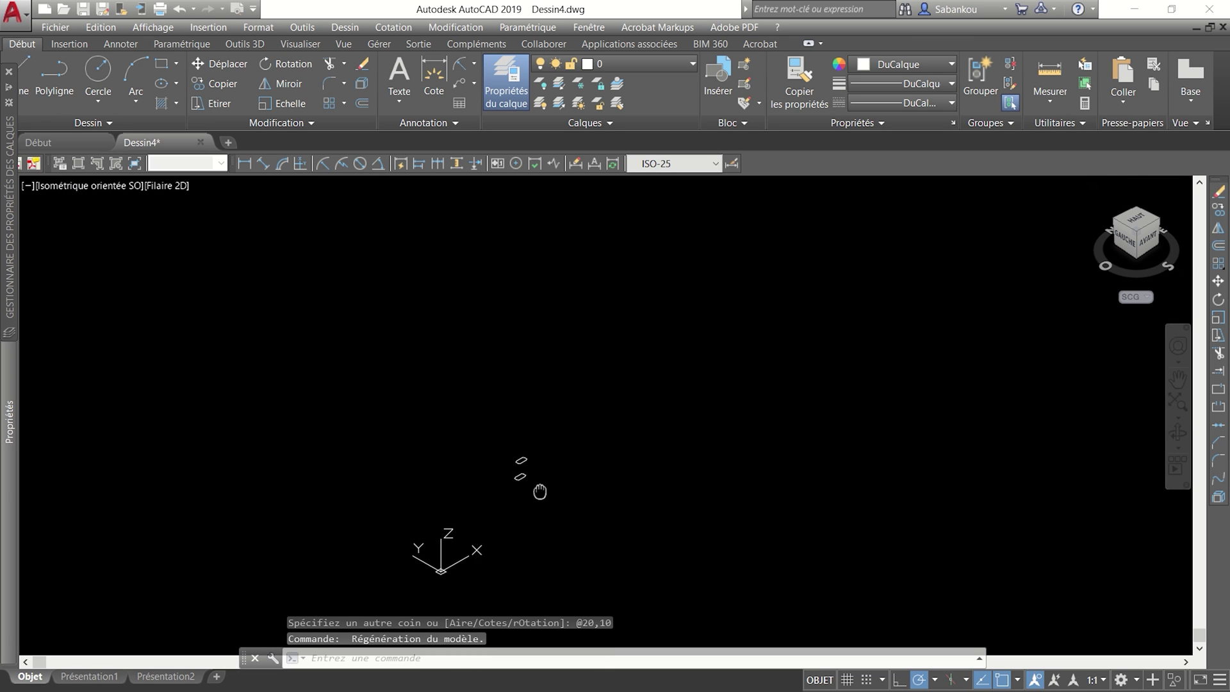
scroll(507, 468, "up", 4)
scroll(545, 471, "up", 2)
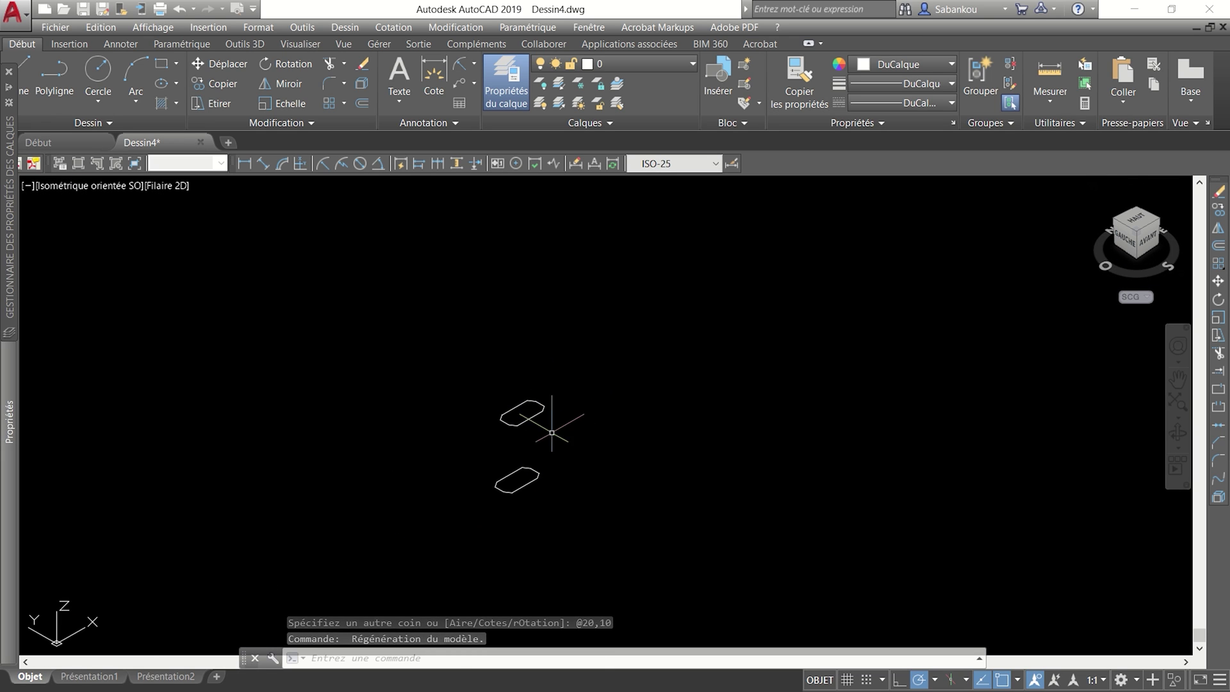
scroll(548, 461, "up", 4)
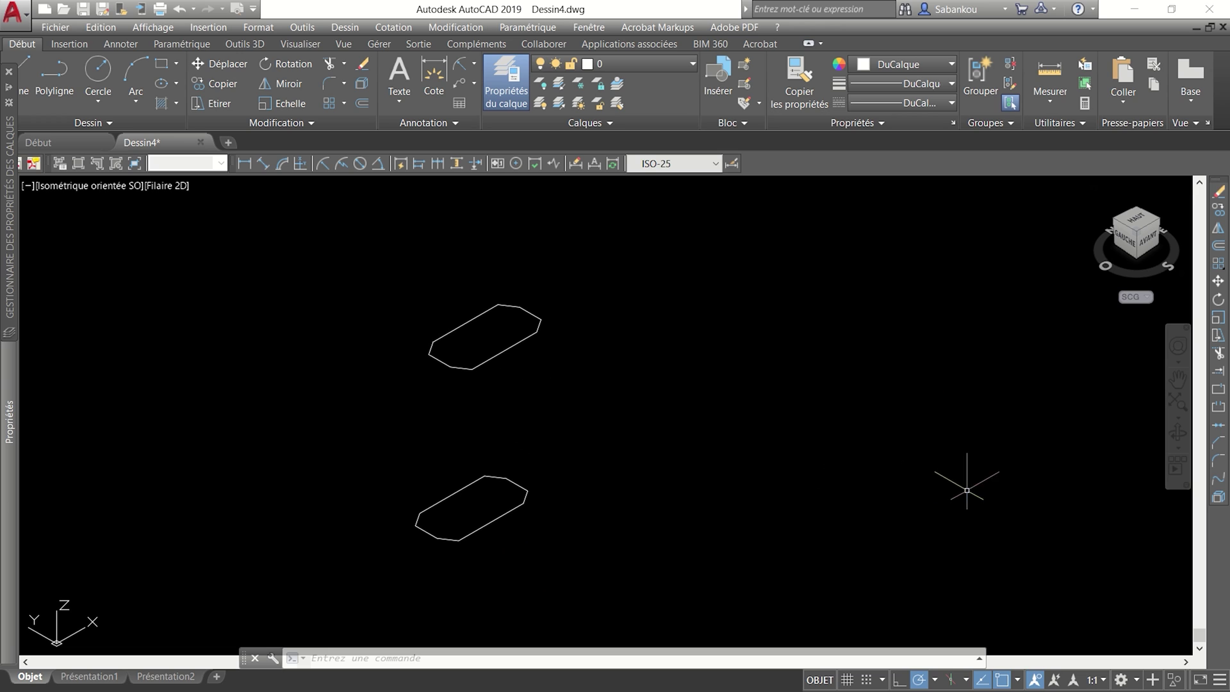
left_click(1179, 434)
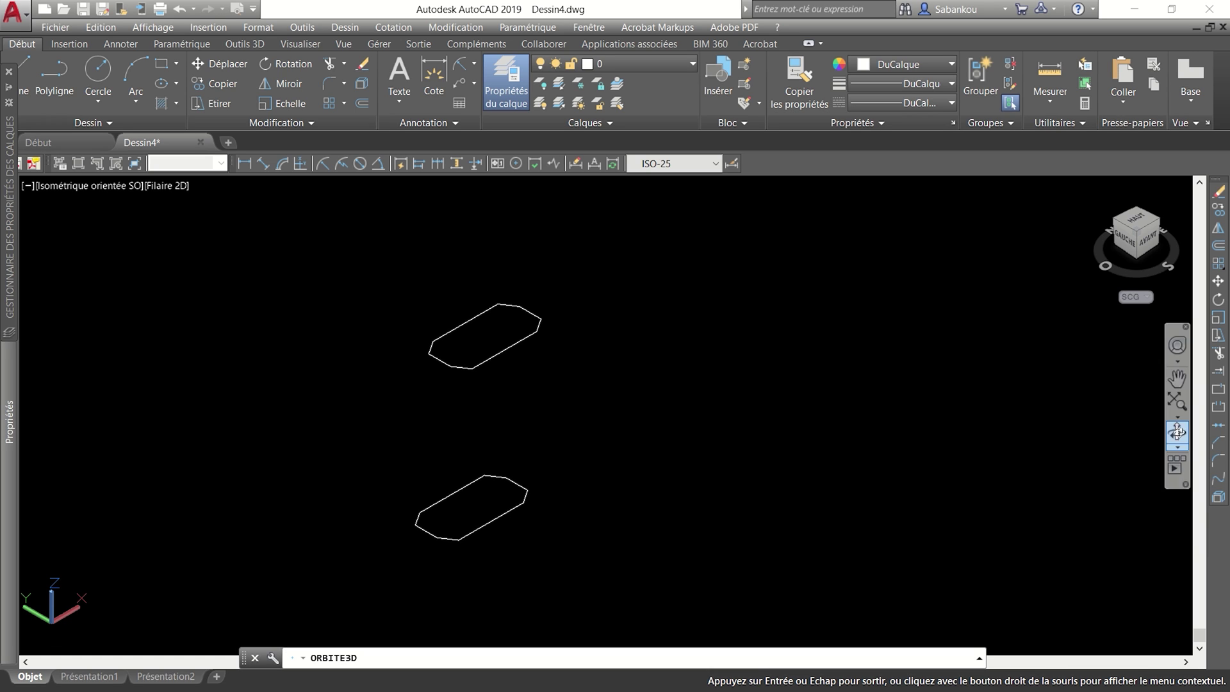
mouse_move(737, 481)
left_mouse_down()
mouse_move(742, 442)
mouse_move(795, 458)
mouse_move(533, 464)
mouse_move(521, 448)
mouse_move(537, 378)
mouse_move(579, 371)
mouse_move(598, 403)
mouse_move(552, 417)
mouse_move(509, 395)
mouse_move(560, 382)
mouse_move(541, 406)
mouse_move(552, 391)
mouse_move(582, 387)
left_mouse_up()
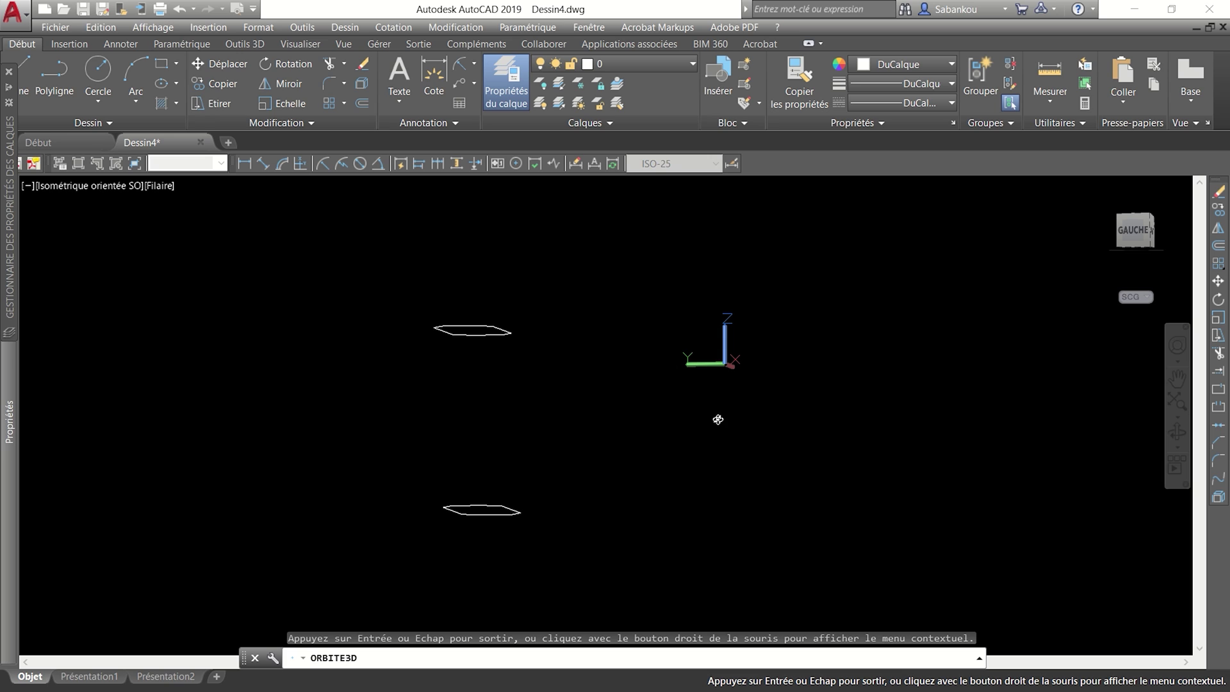
mouse_move(735, 389)
left_mouse_down()
mouse_move(670, 403)
mouse_move(714, 418)
mouse_move(651, 436)
mouse_move(860, 376)
mouse_move(871, 391)
left_mouse_up()
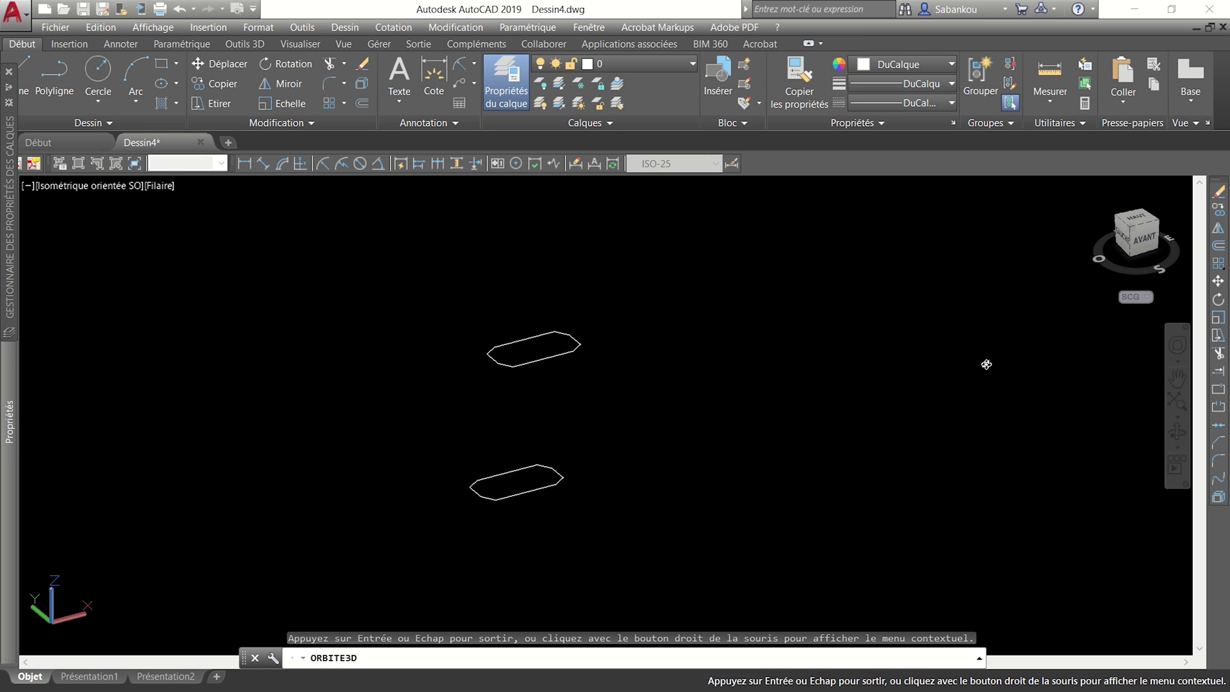
key("Escape")
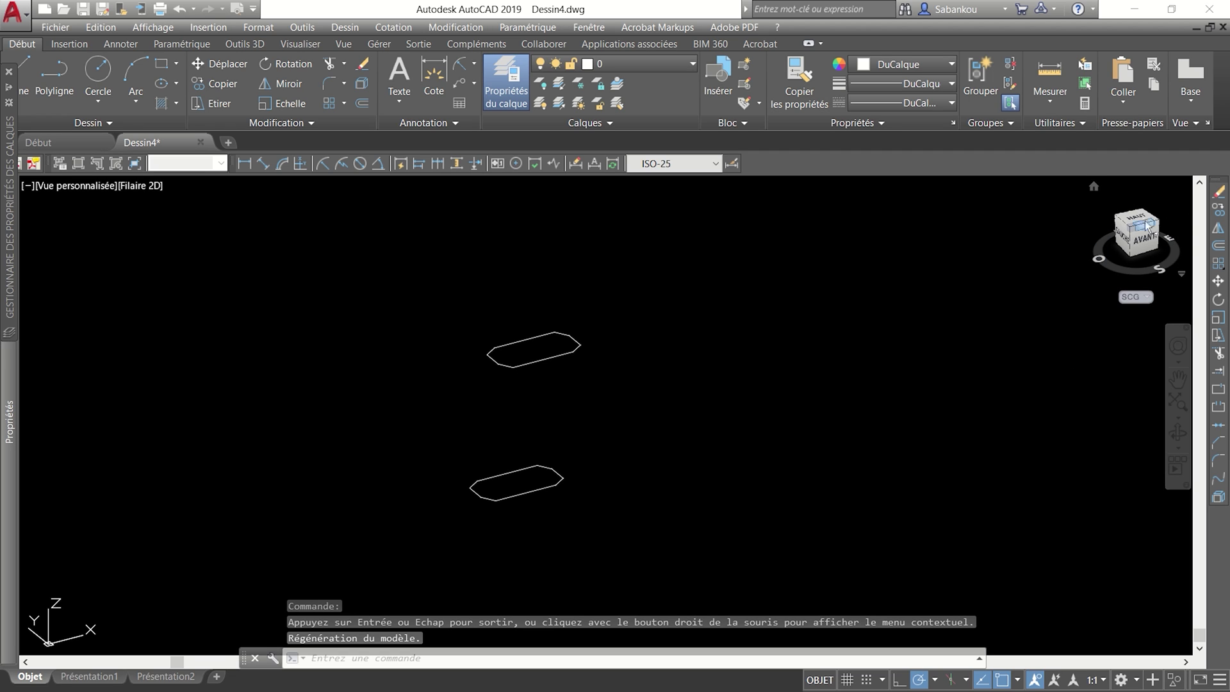
Return to Top view, centre both rectangles and window-select them.
left_click(1137, 223)
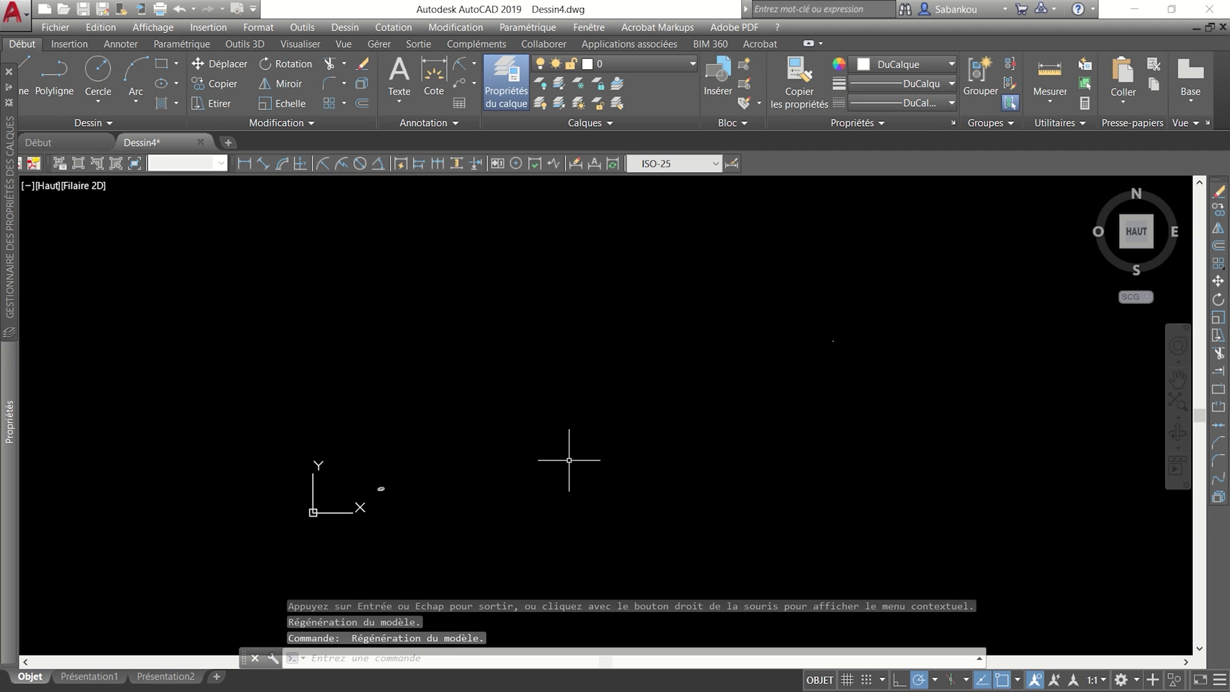
middle_click_drag(398, 435, 665, 535)
scroll(556, 479, "up", 4)
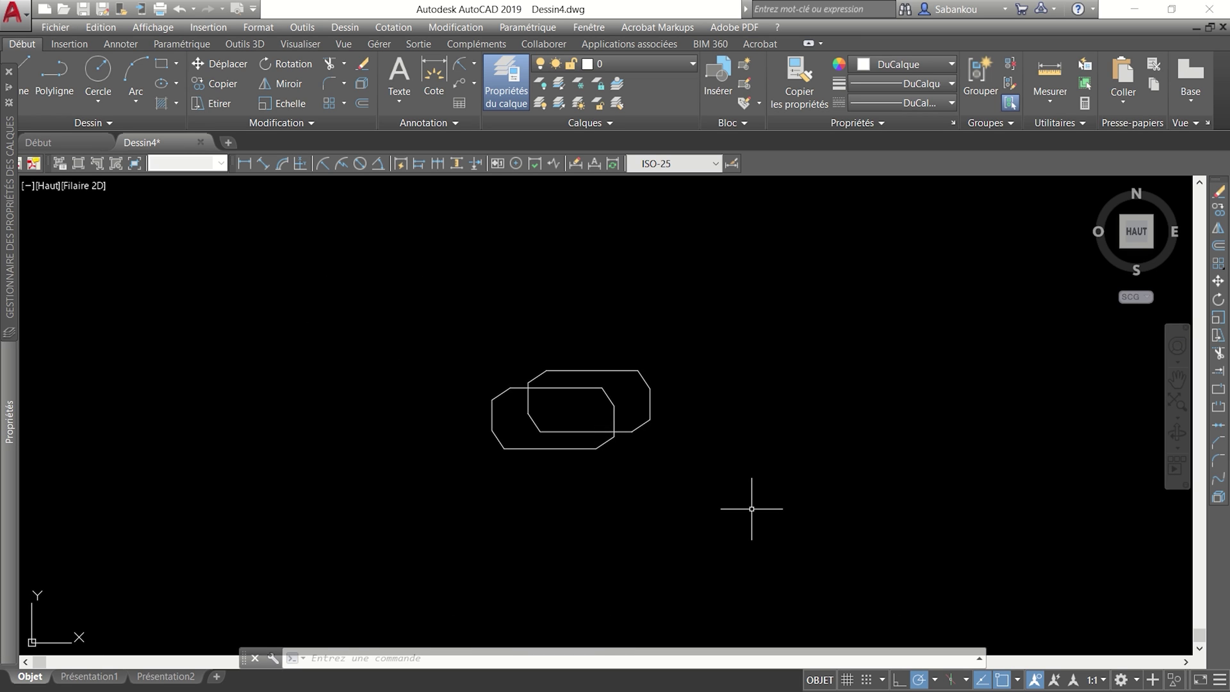
left_click(751, 509)
left_click(458, 359)
Erase the chamfered rectangles and start RECTANG with a fillet radius of 4.
key("Delete")
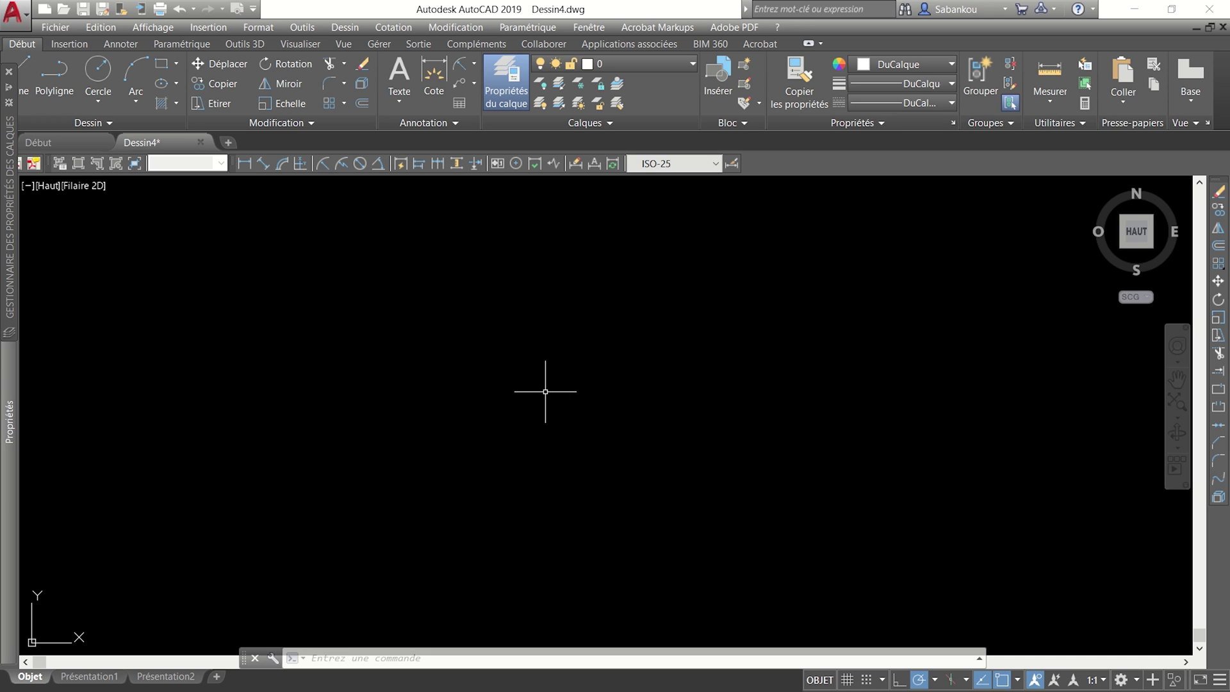
type("REC")
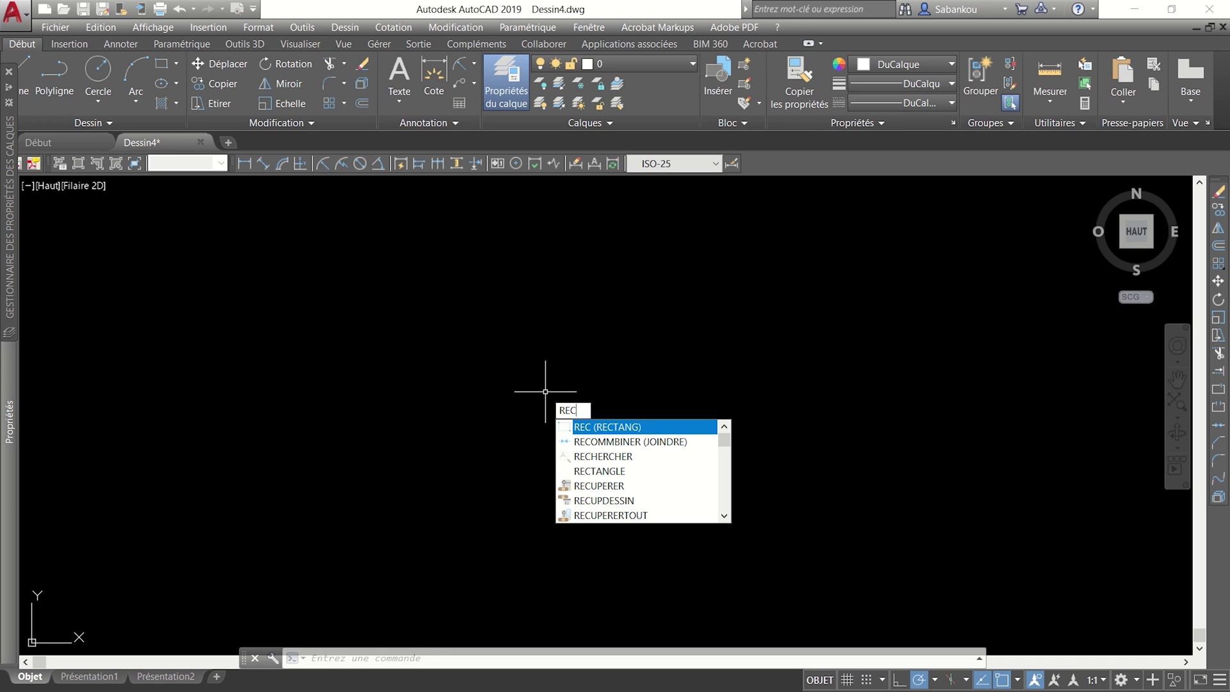
key("Return")
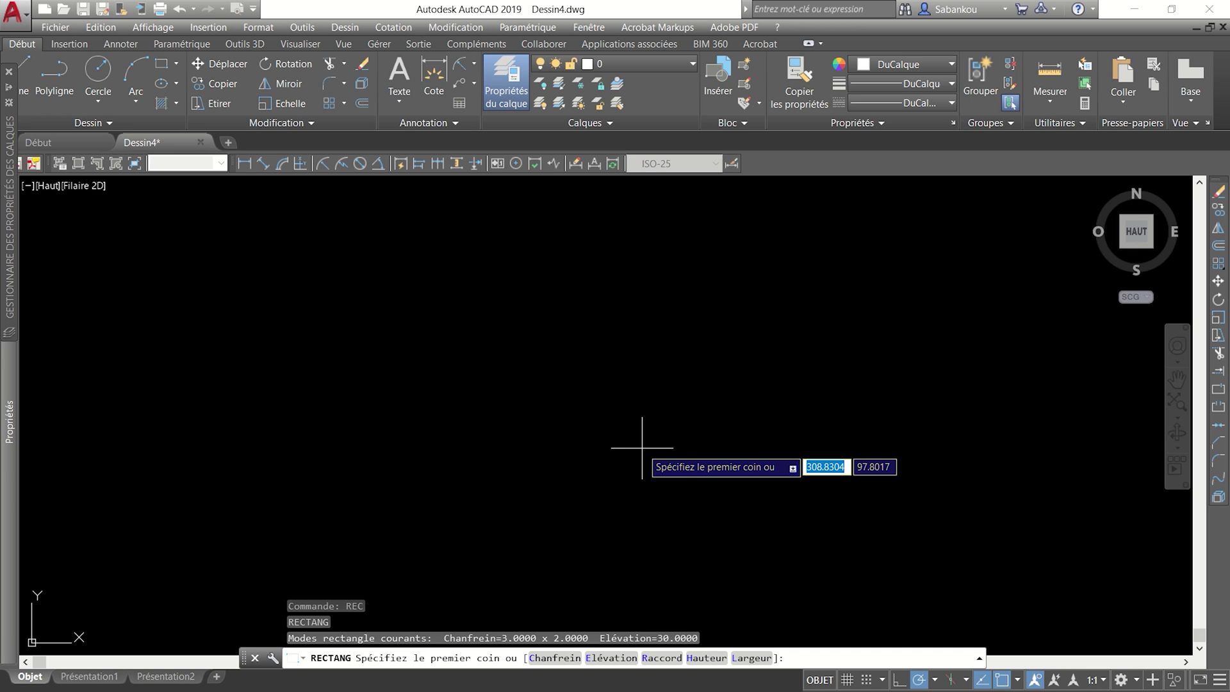
left_click(662, 660)
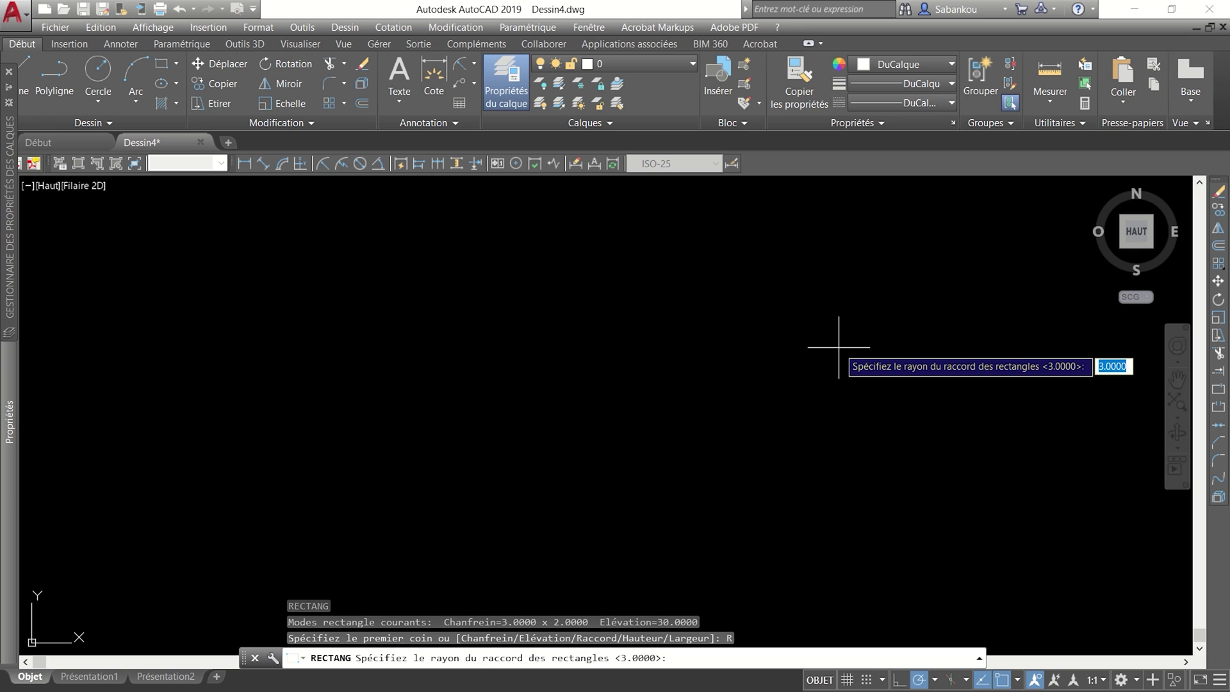
type("4")
key("Return")
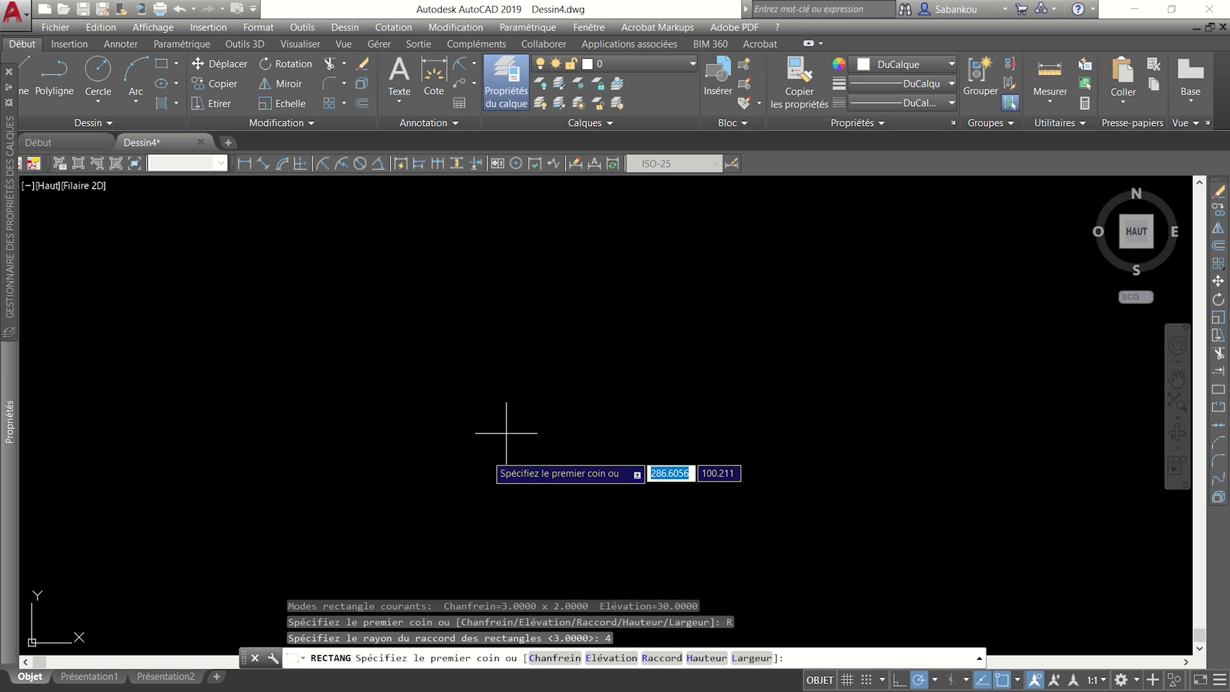
Place the 20 by 10 rounded rectangle and centre it in view.
left_click(398, 509)
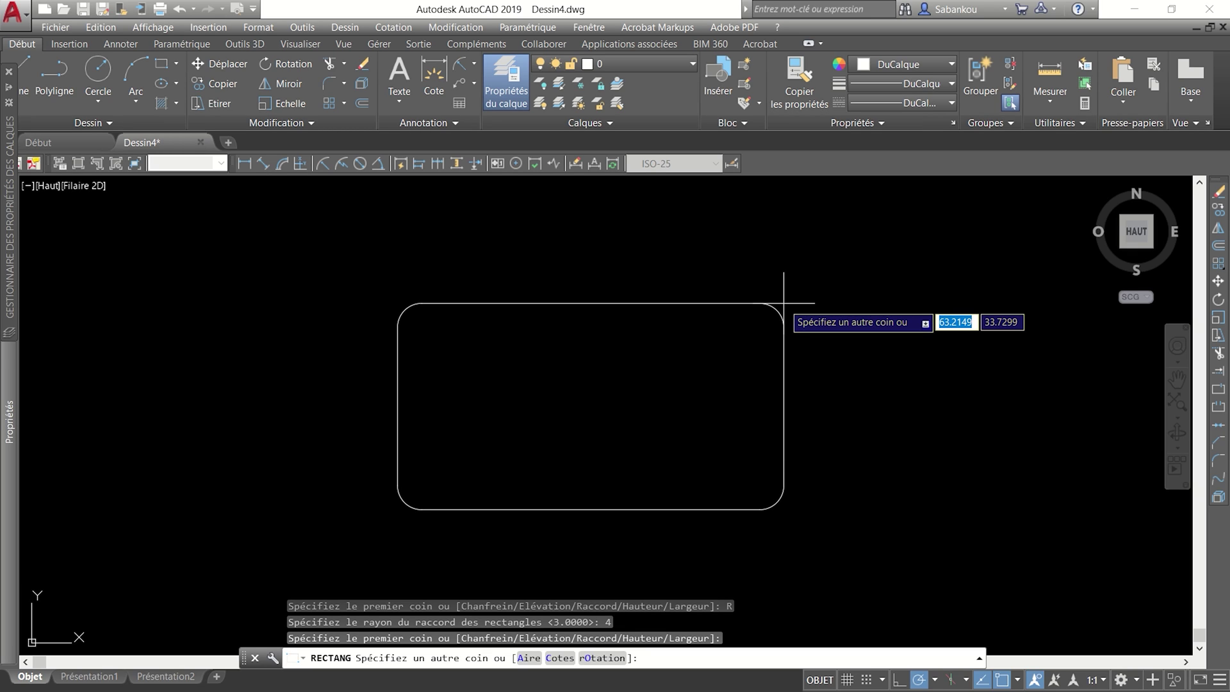
type("20")
key("Tab")
type("10")
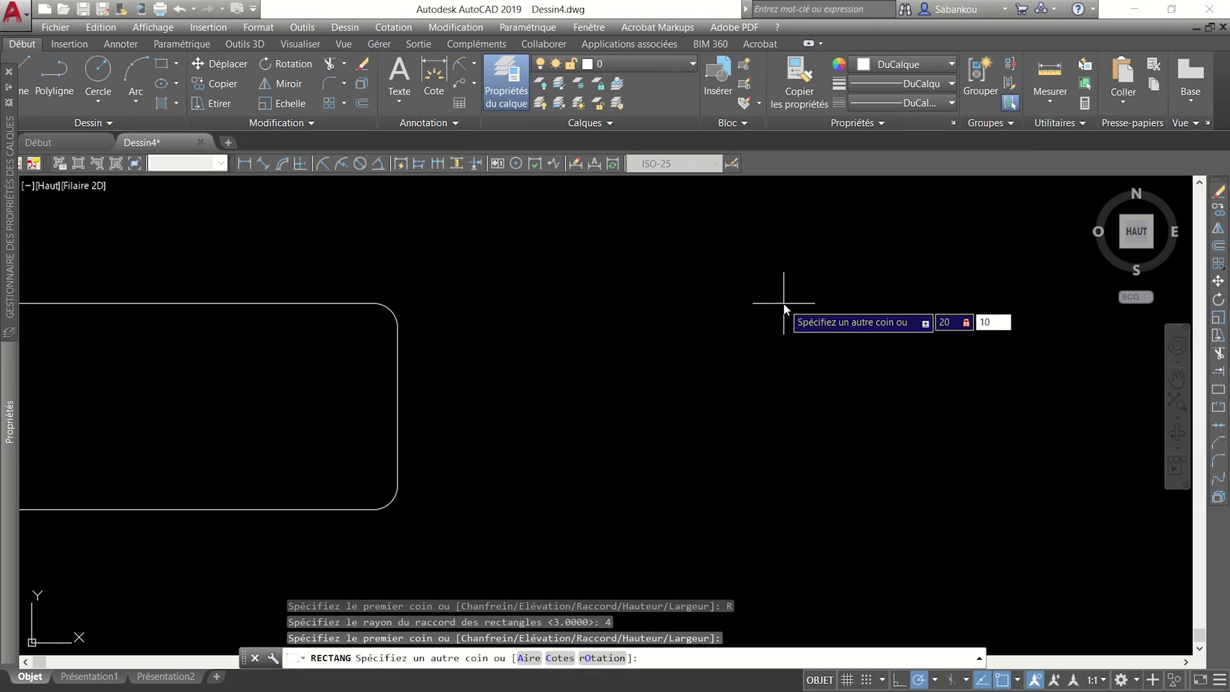
key("Return")
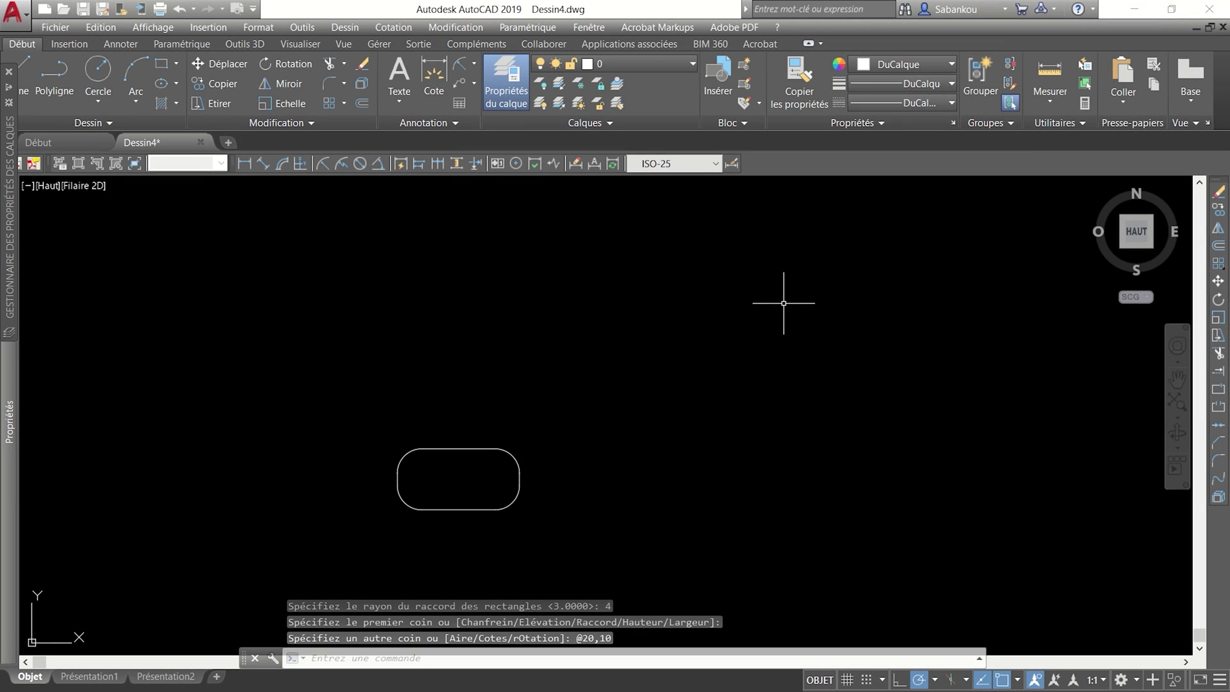
scroll(425, 480, "up", 4)
scroll(508, 447, "up", 2)
middle_click_drag(598, 453, 645, 355)
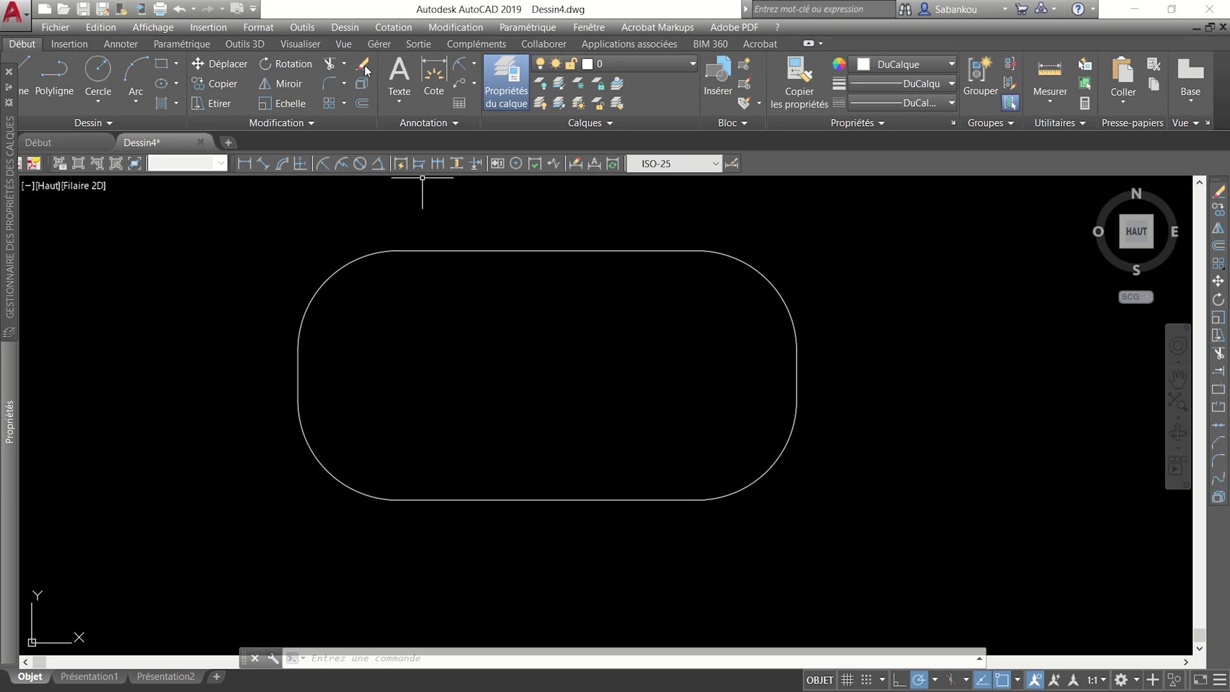
Add an R4 radius dimension to a rounded corner.
left_click(475, 65)
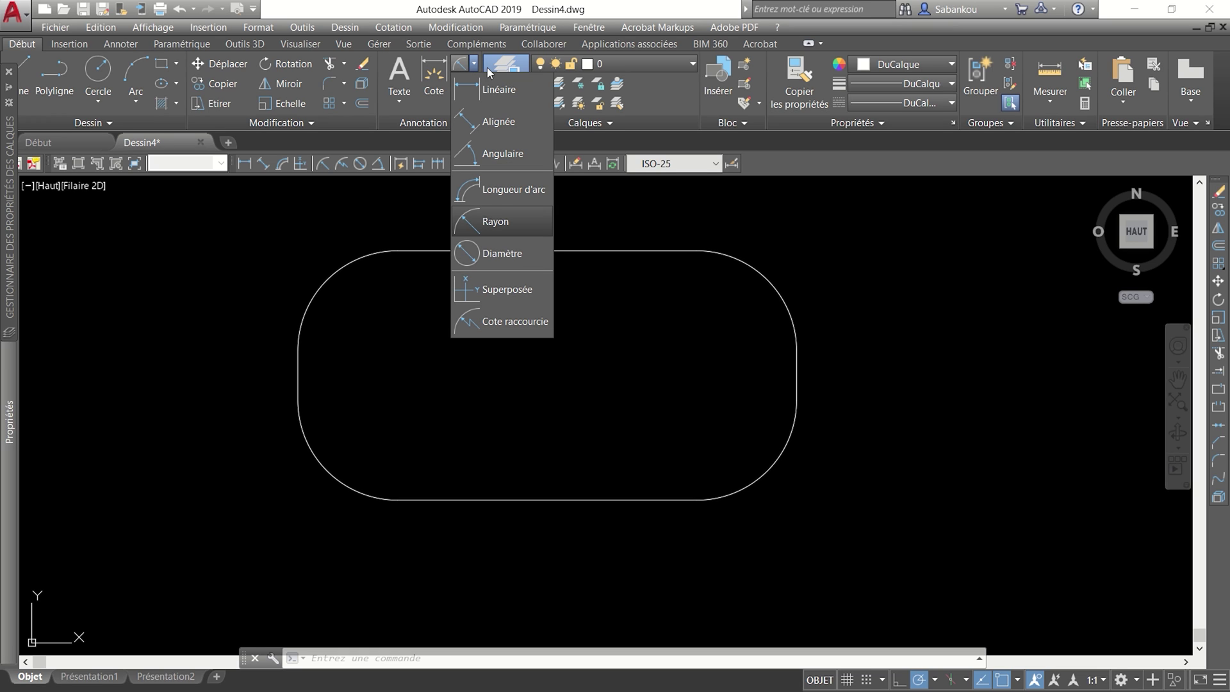
left_click(514, 220)
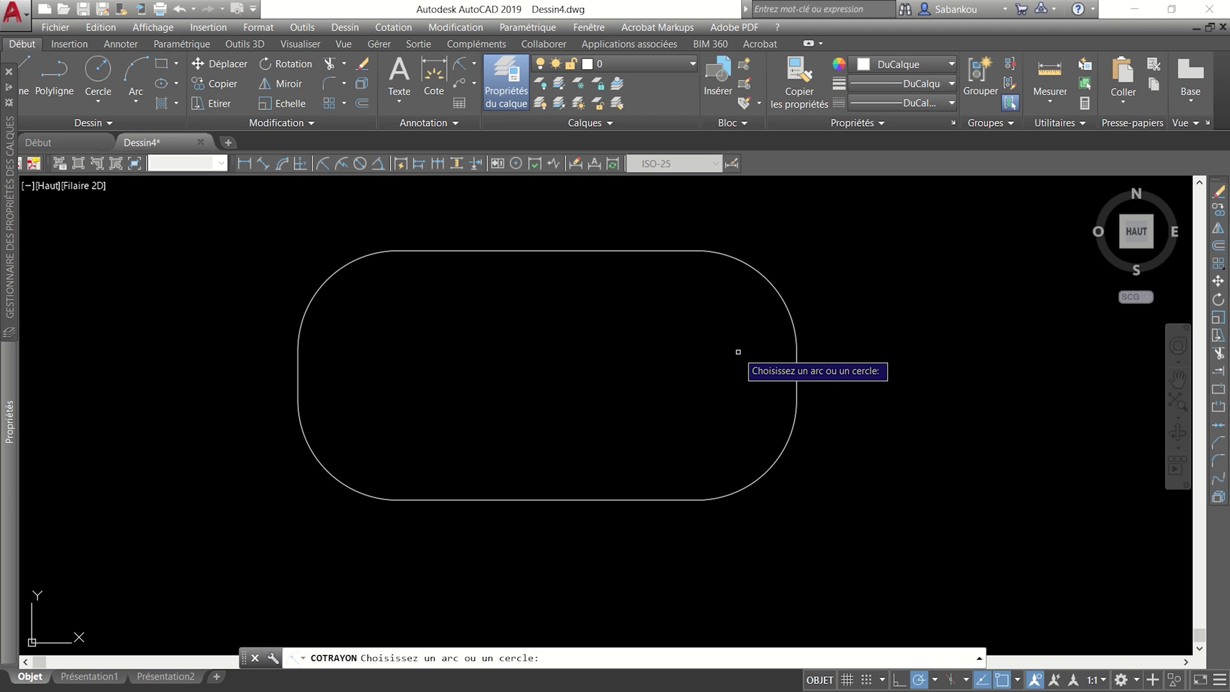
left_click(763, 276)
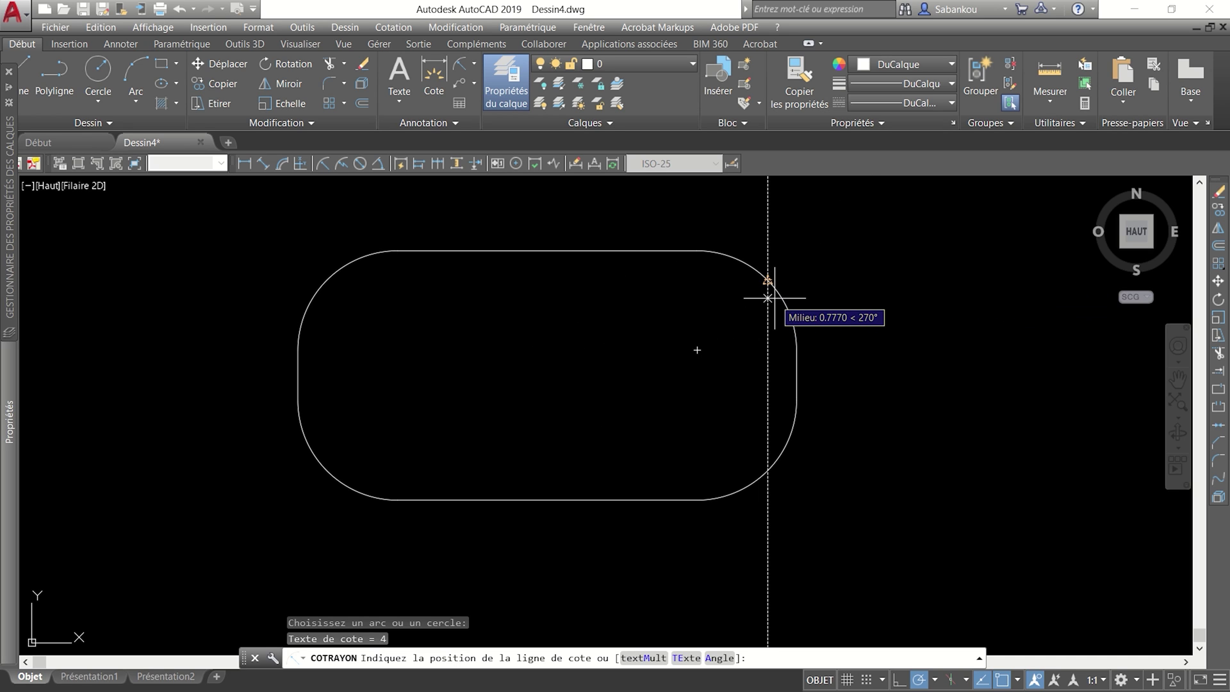
left_click(768, 295)
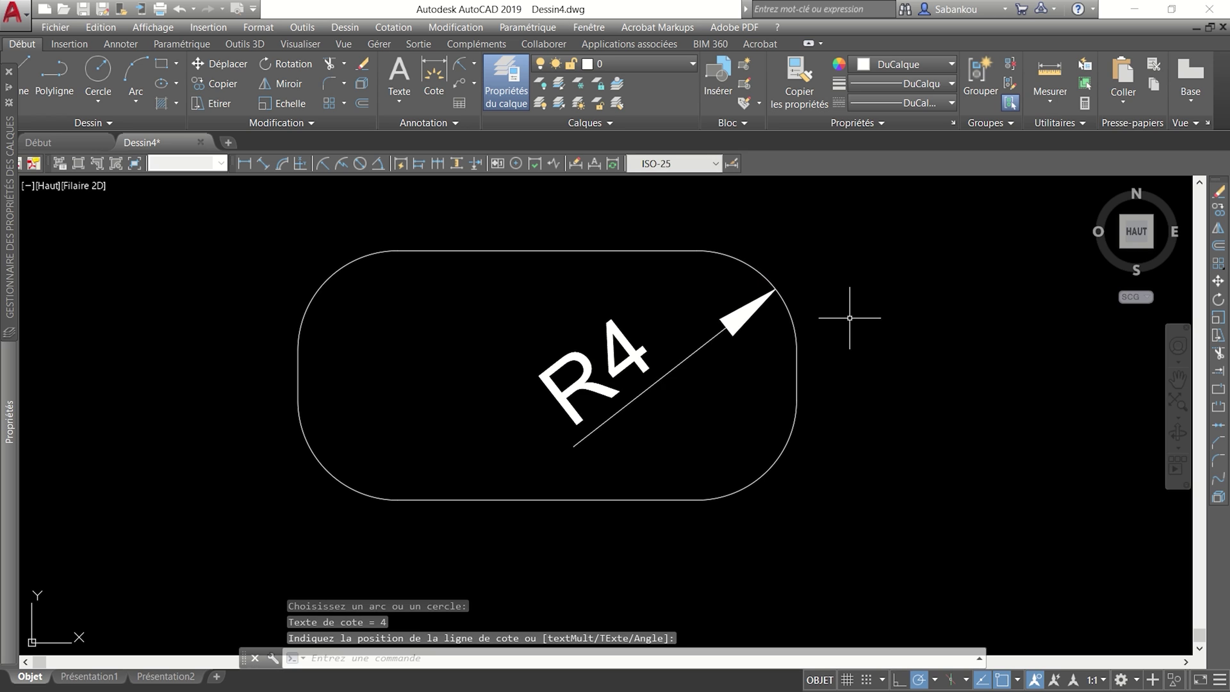
Window-select the rectangle and its R4 dimension and delete them.
left_click(883, 546)
left_click(141, 214)
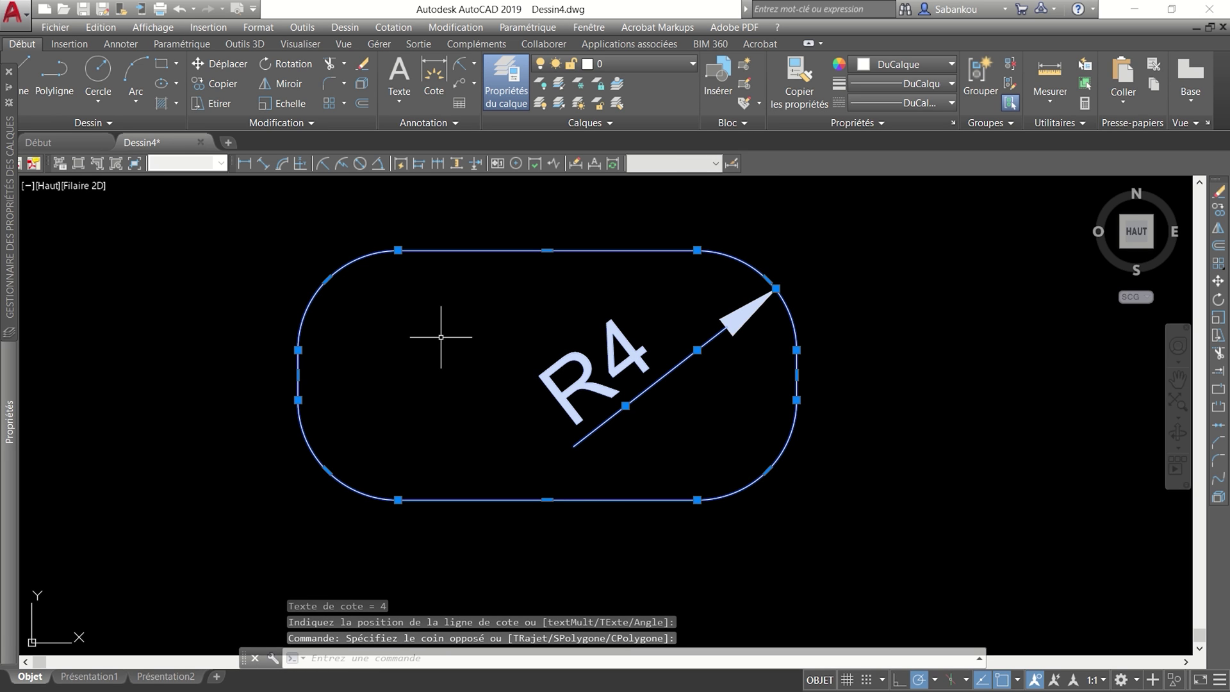
key("Delete")
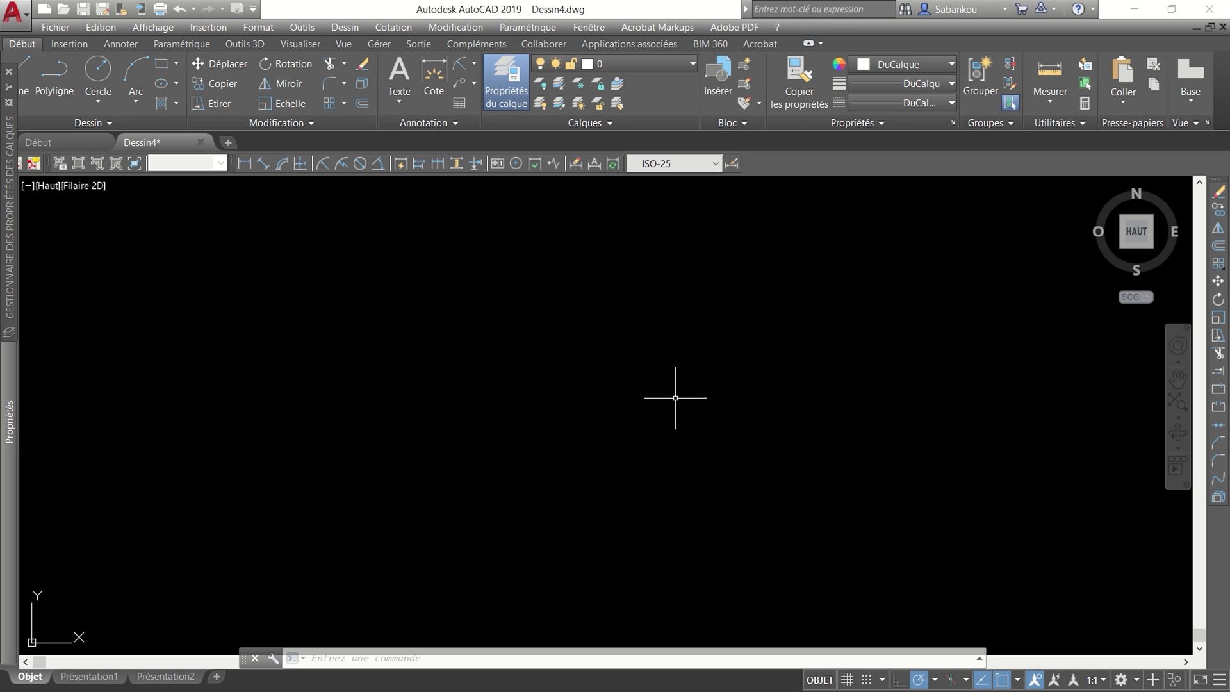
Start a REC rectangle with its Hauteur (thickness) set to 30.
type("r")
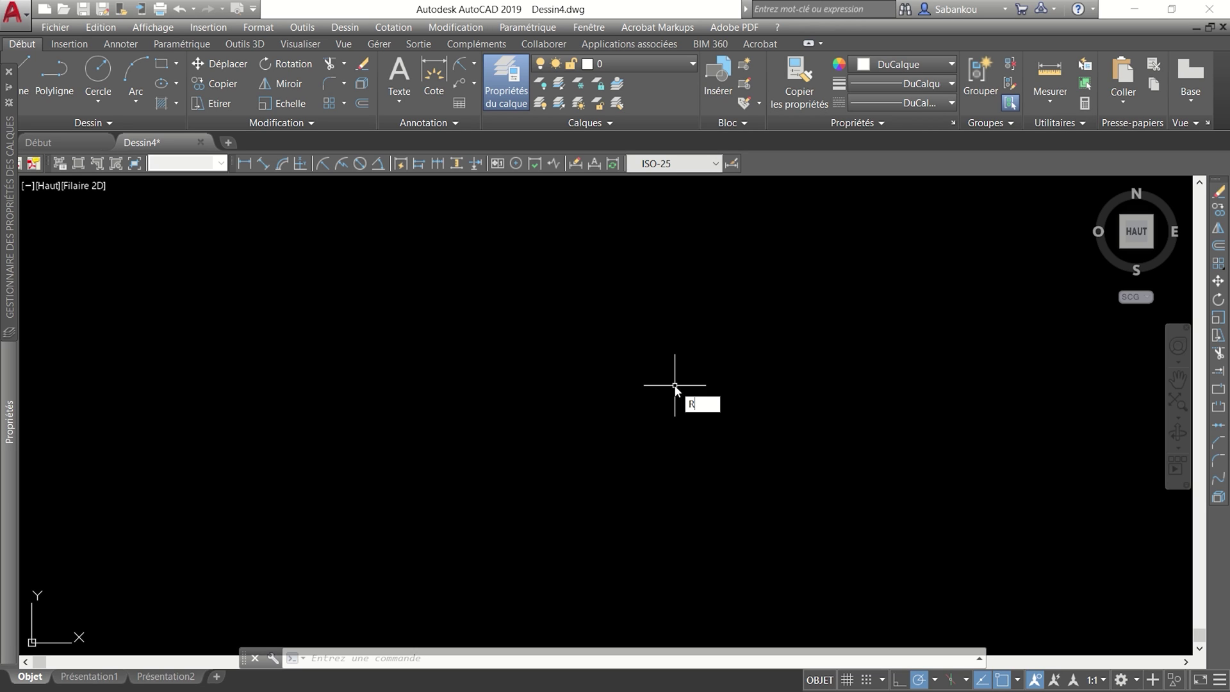
type("ec")
key("Escape")
key("Return")
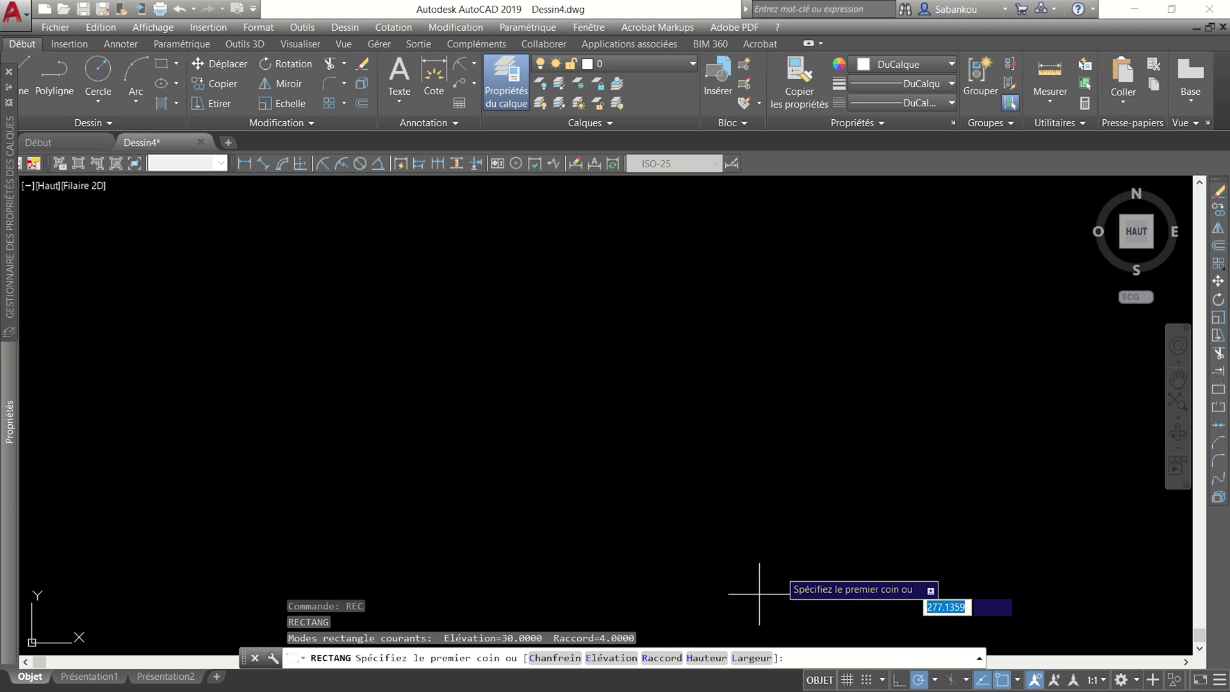
left_click(703, 664)
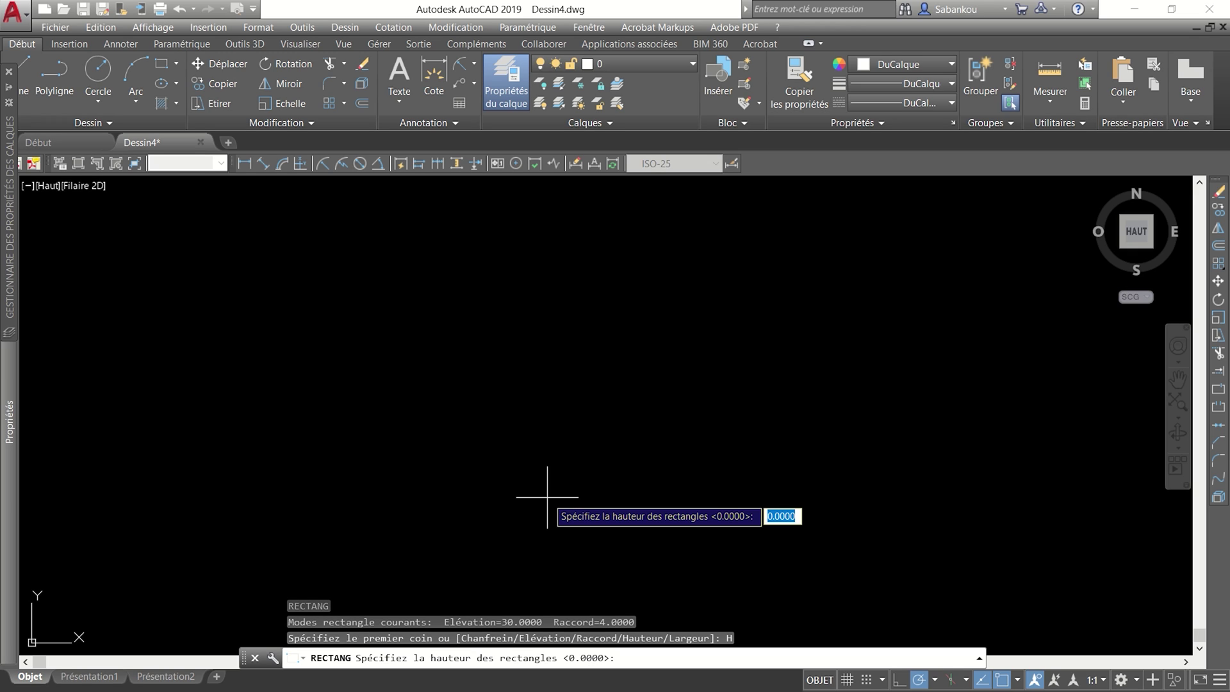
type("30")
key("Return")
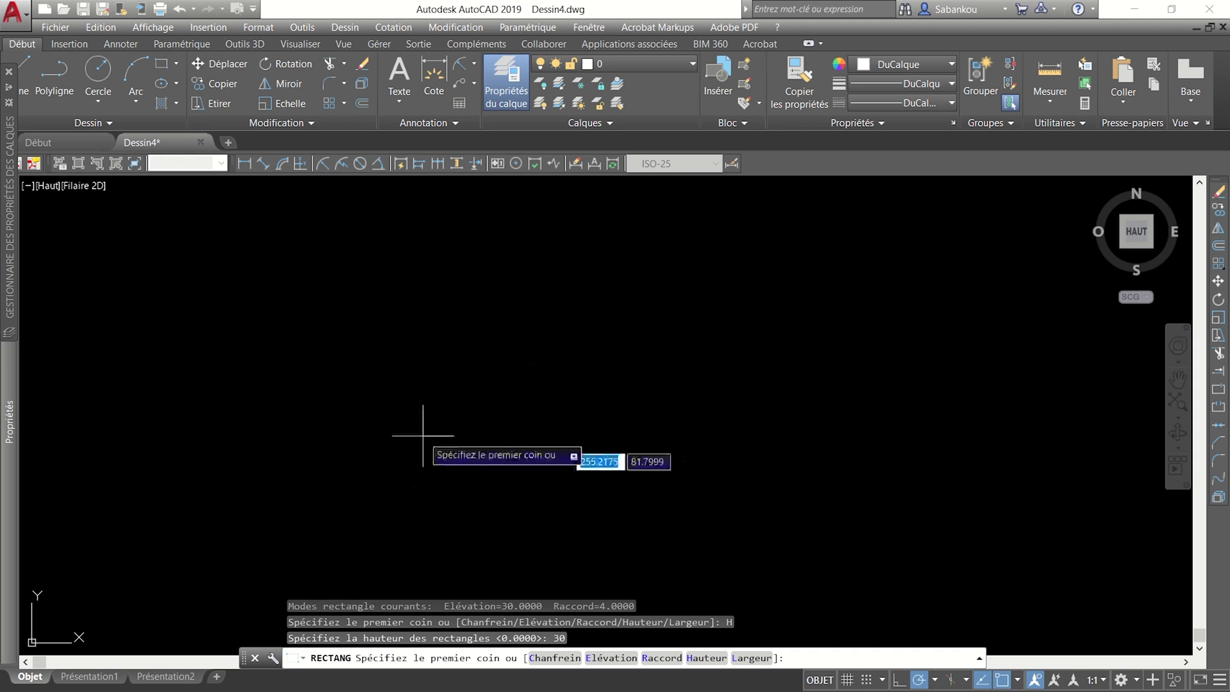
Draw the 20 by 10 rectangle from a lower-left corner and centre it in view.
left_click(388, 523)
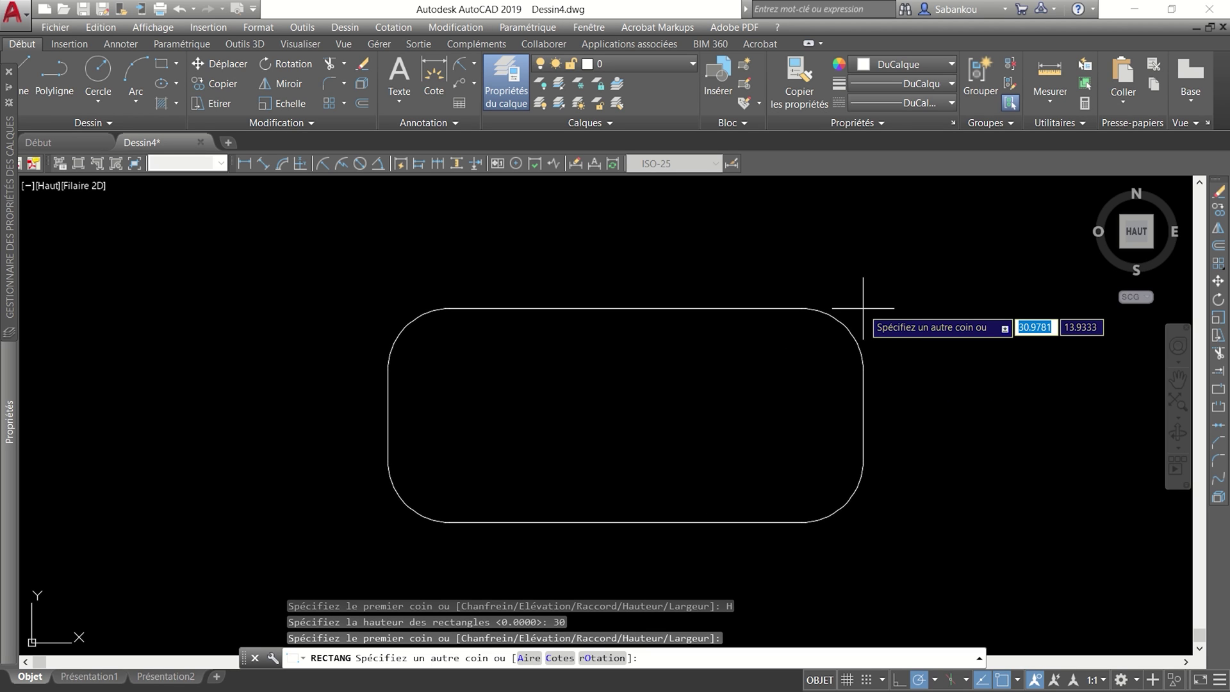
type("20")
key("Tab")
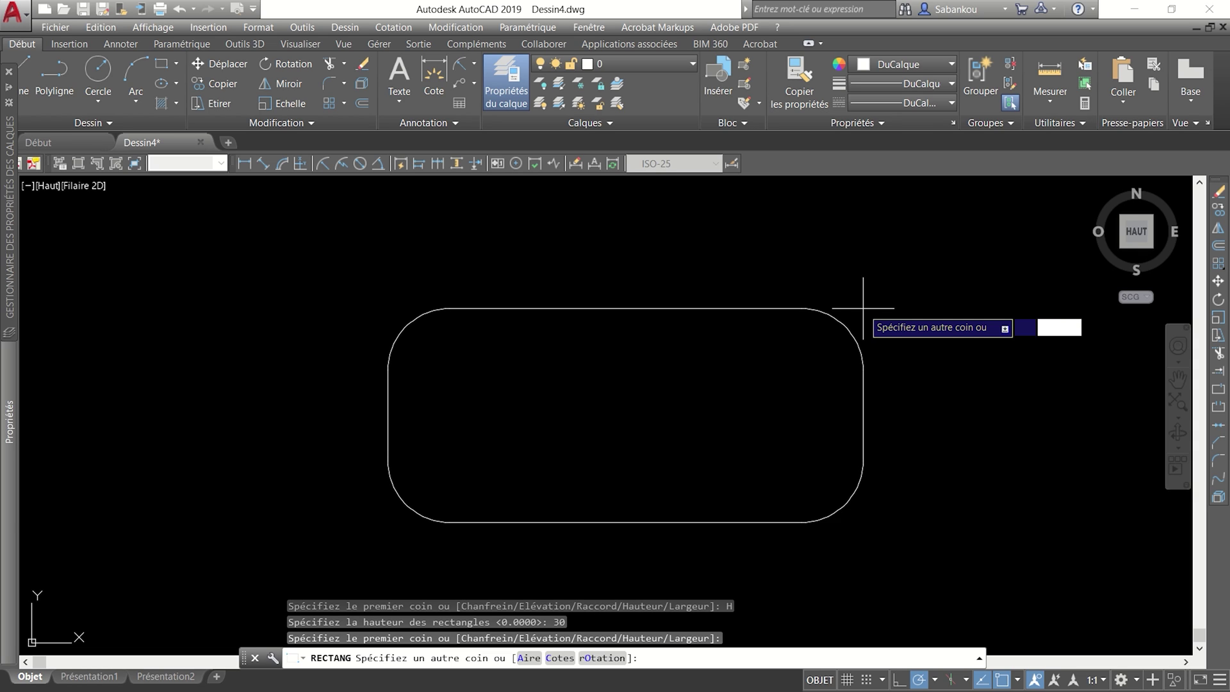
type("10")
key("Return")
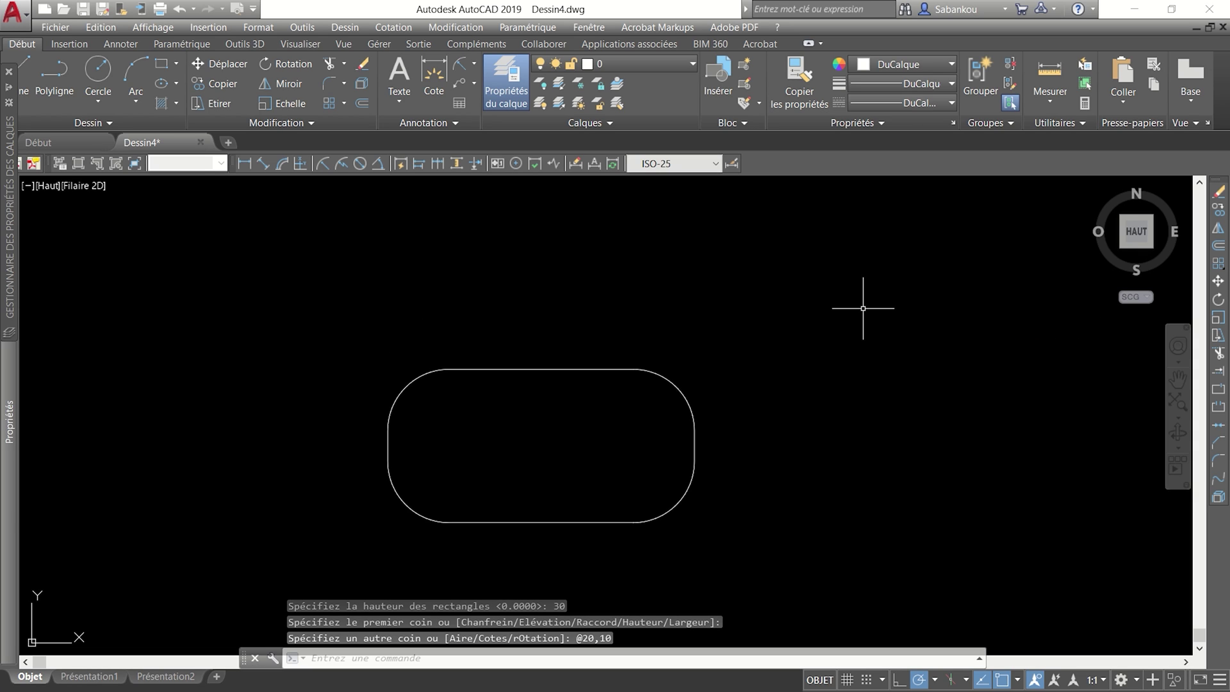
scroll(522, 439, "up", 2)
mouse_move(639, 431)
middle_mouse_down()
mouse_move(661, 431)
mouse_move(681, 350)
mouse_move(685, 368)
middle_mouse_up()
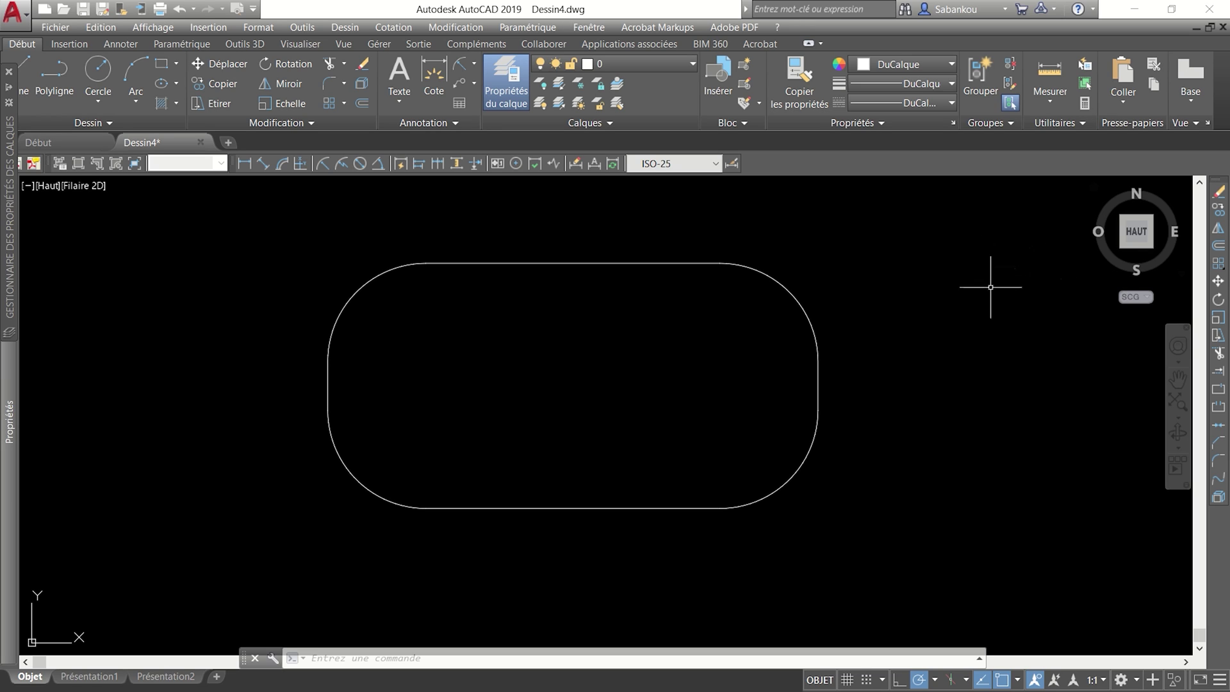
mouse_move(1132, 240)
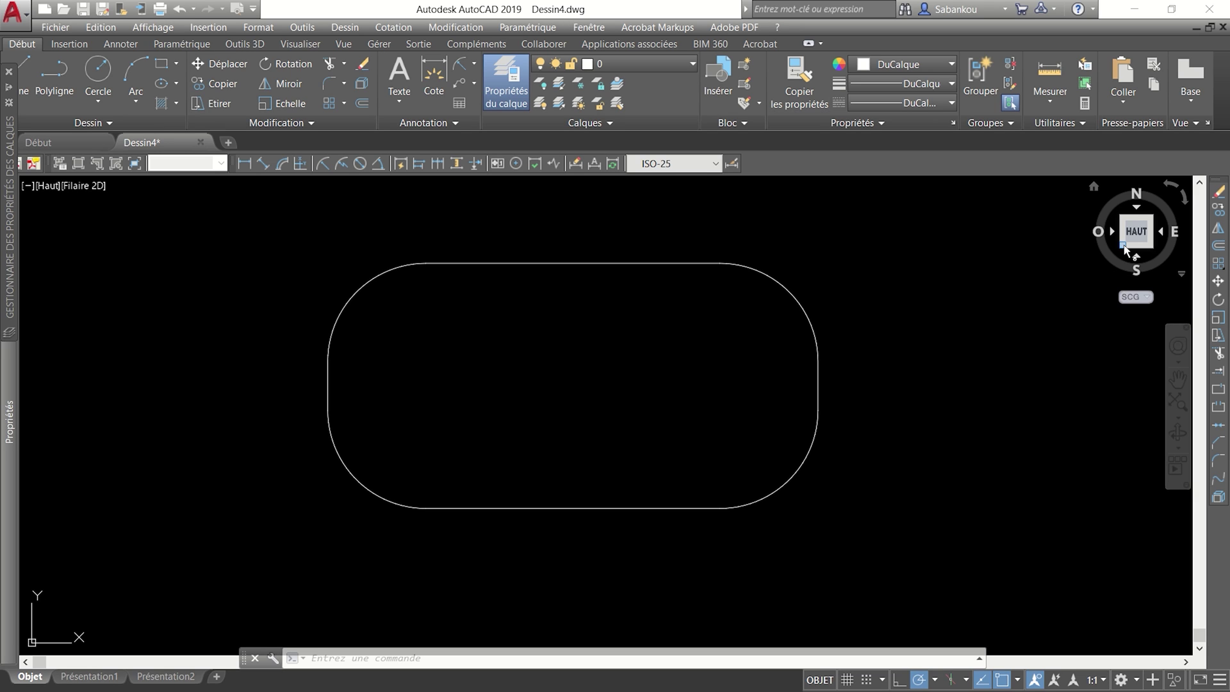
View the extruded rectangle in southwest isometric with the Nuances de gris (grey) visual style.
left_click(1125, 245)
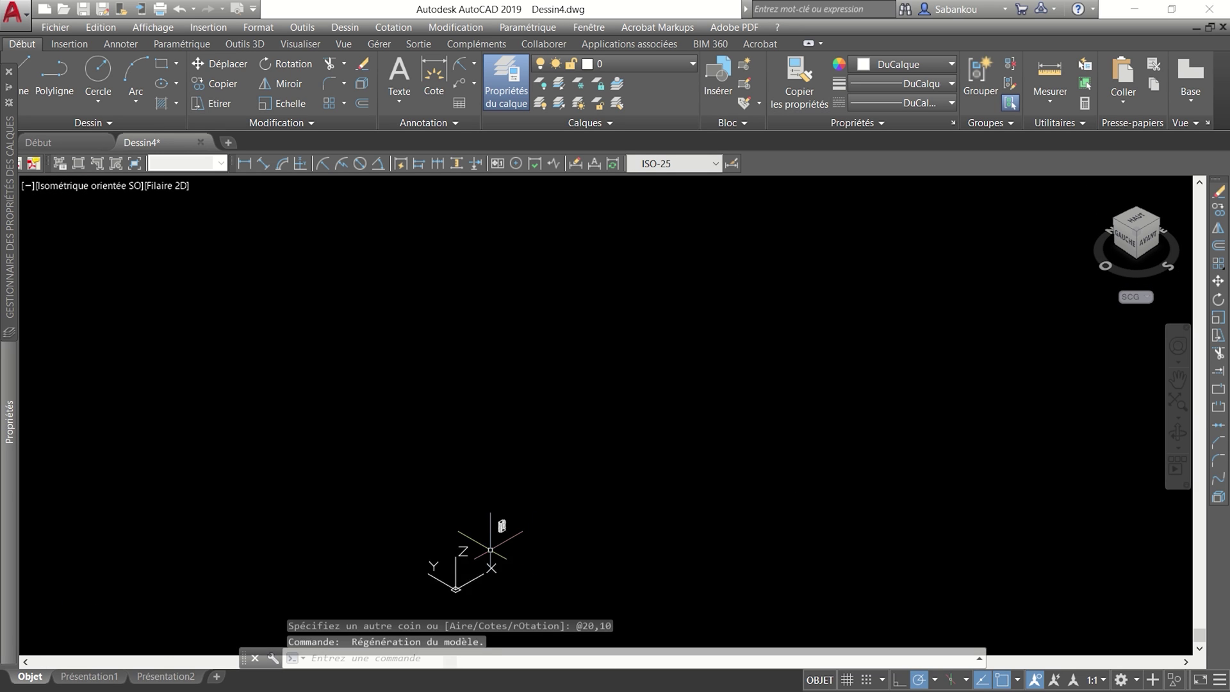
scroll(563, 500, "up", 6)
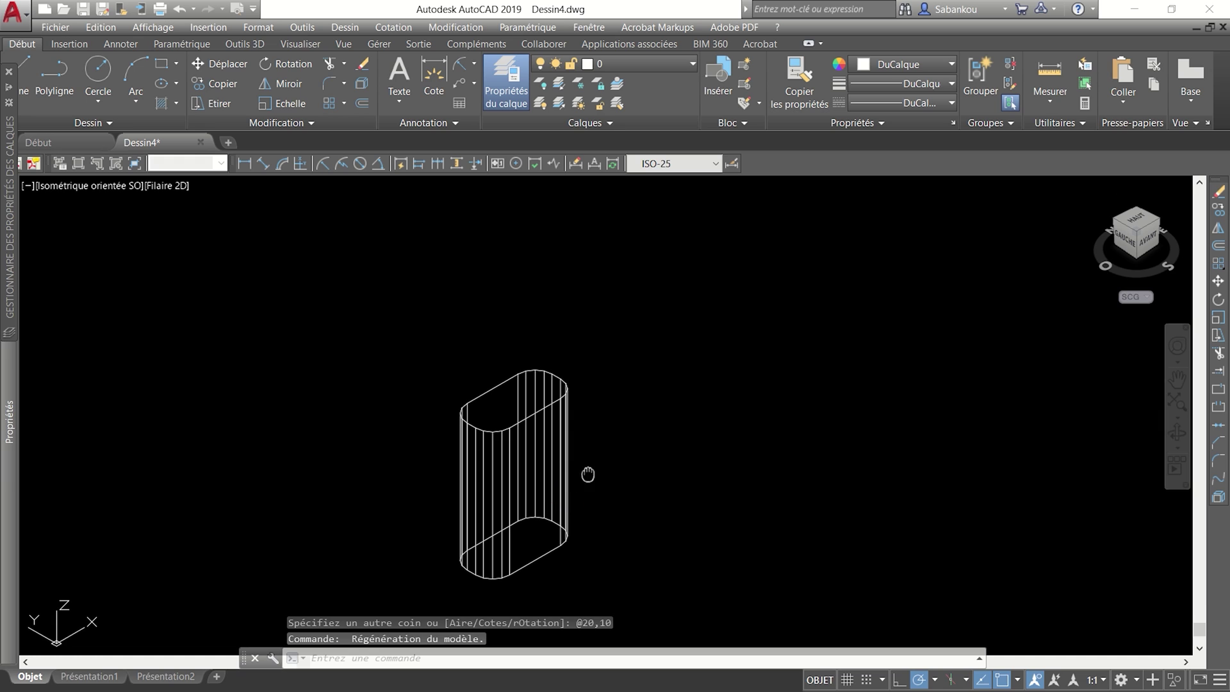
middle_click_drag(585, 472, 687, 397)
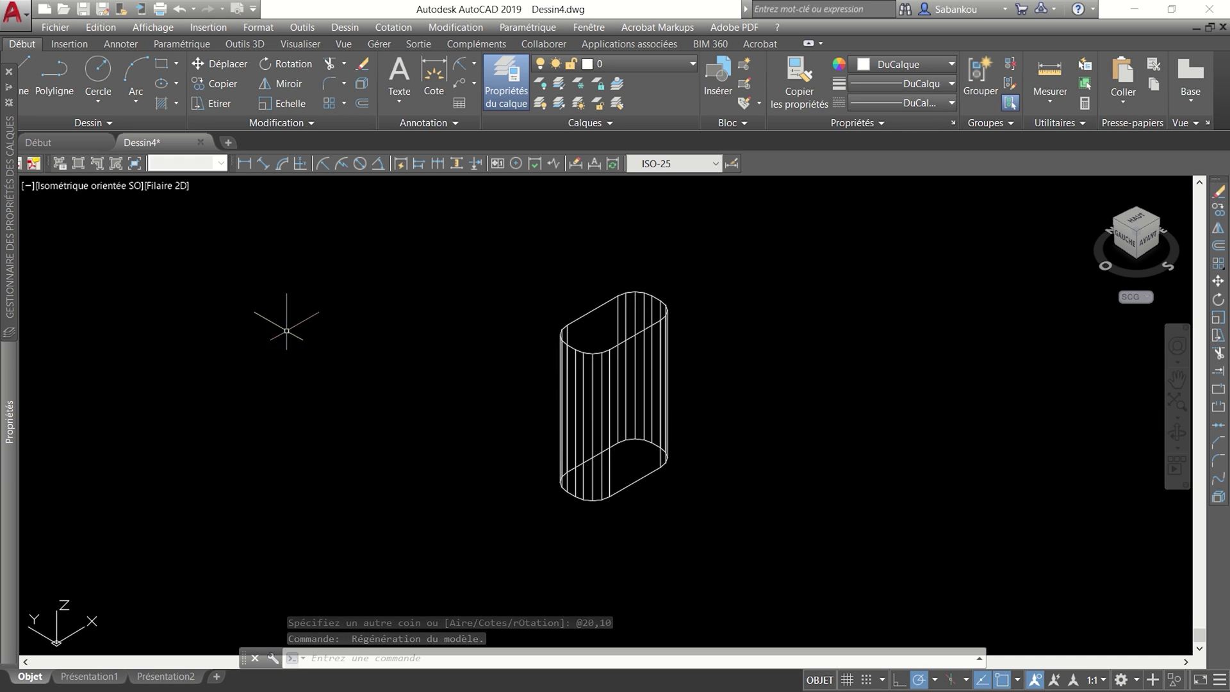
left_click(172, 190)
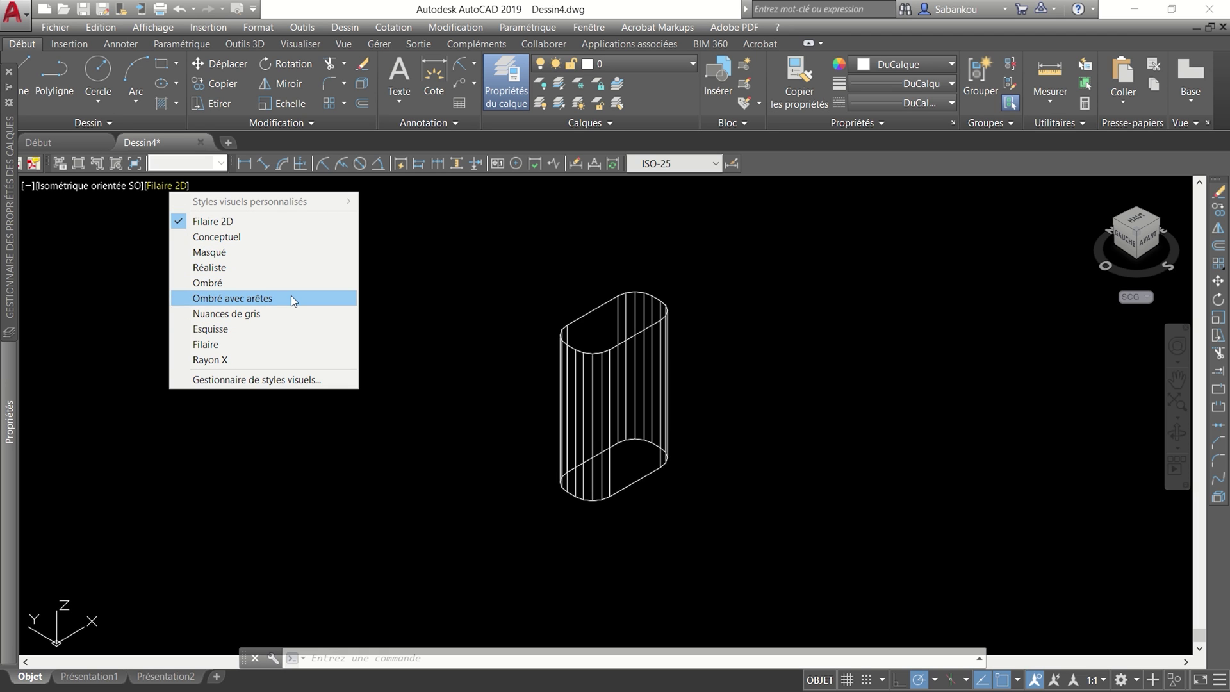
left_click(280, 314)
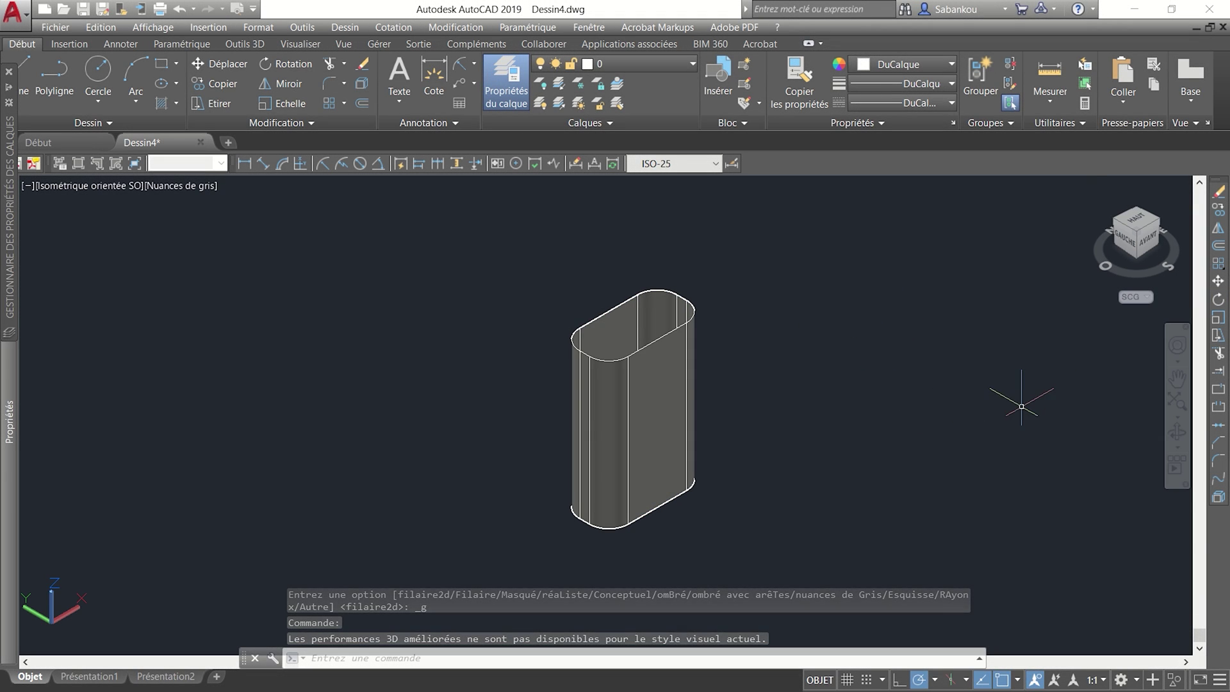
Orbit around the solid, then return to the top view with north up.
left_click(1178, 441)
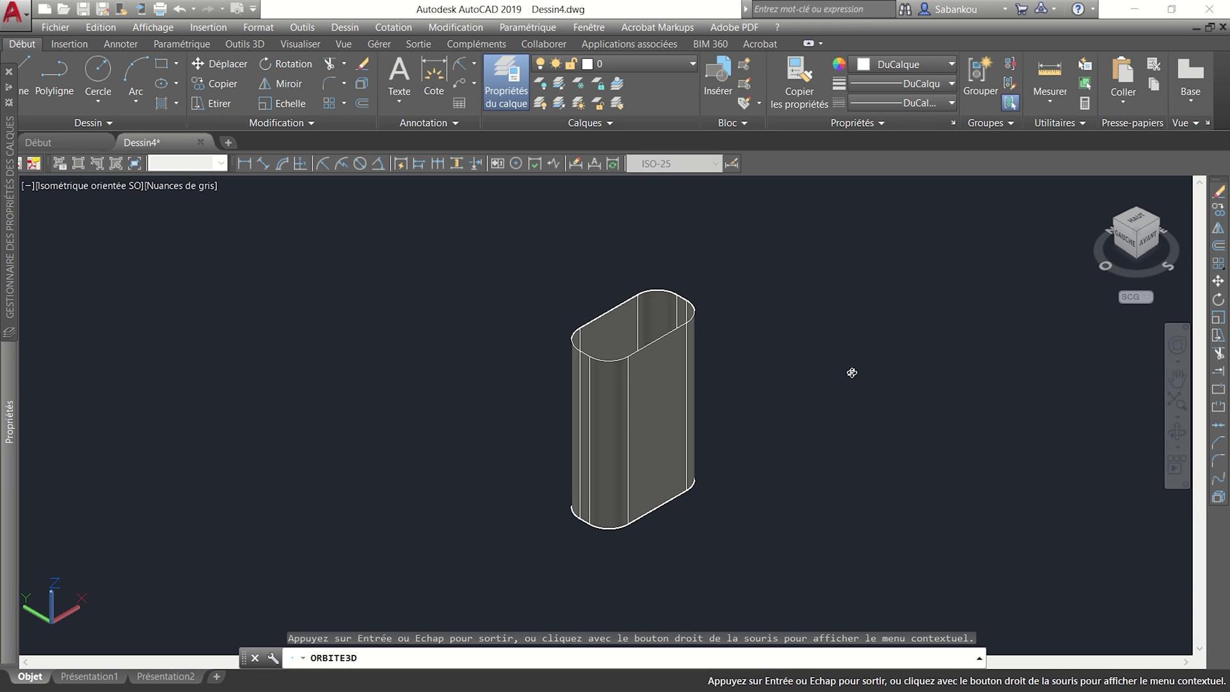
left_click_drag(851, 372, 768, 328)
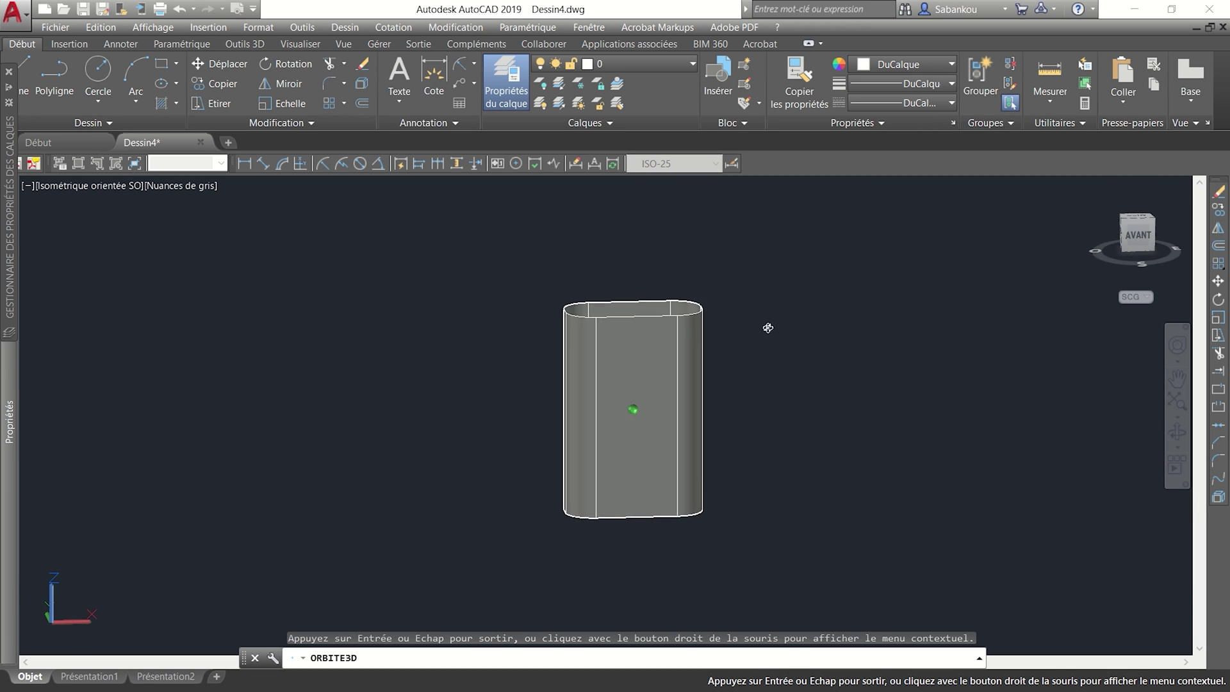
mouse_move(777, 511)
left_mouse_down()
mouse_move(794, 297)
mouse_move(687, 382)
mouse_move(585, 434)
mouse_move(788, 359)
mouse_move(737, 439)
mouse_move(662, 487)
mouse_move(648, 439)
mouse_move(736, 420)
left_mouse_up()
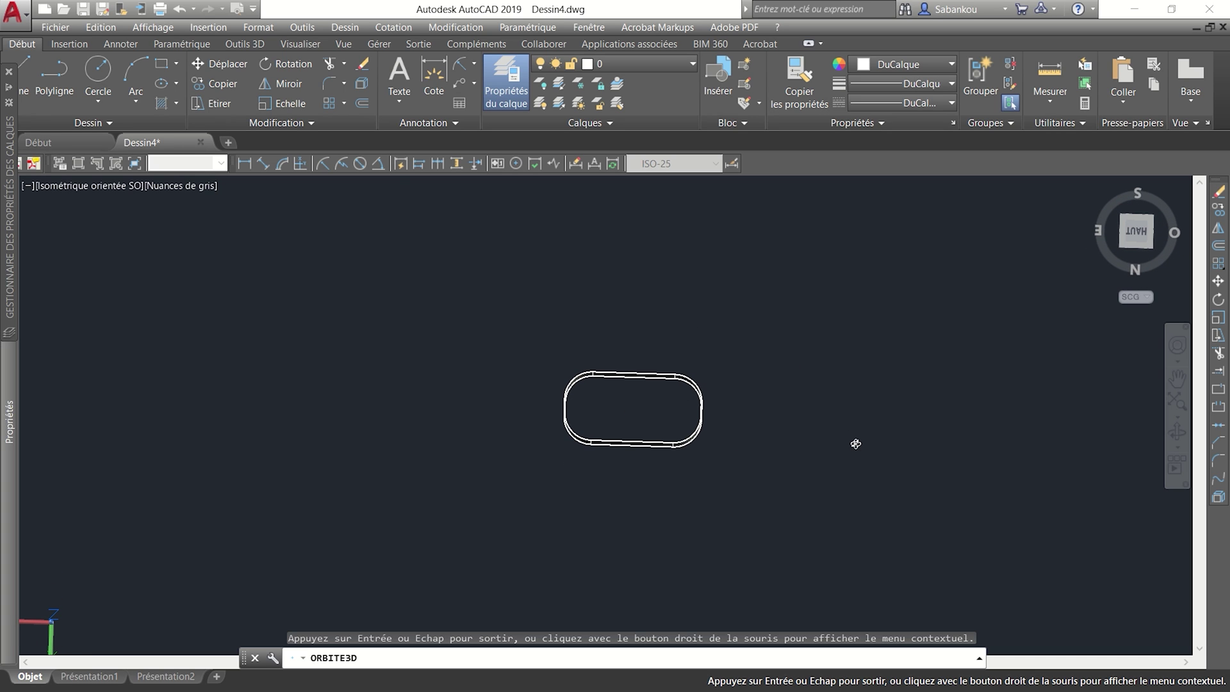
key("Escape")
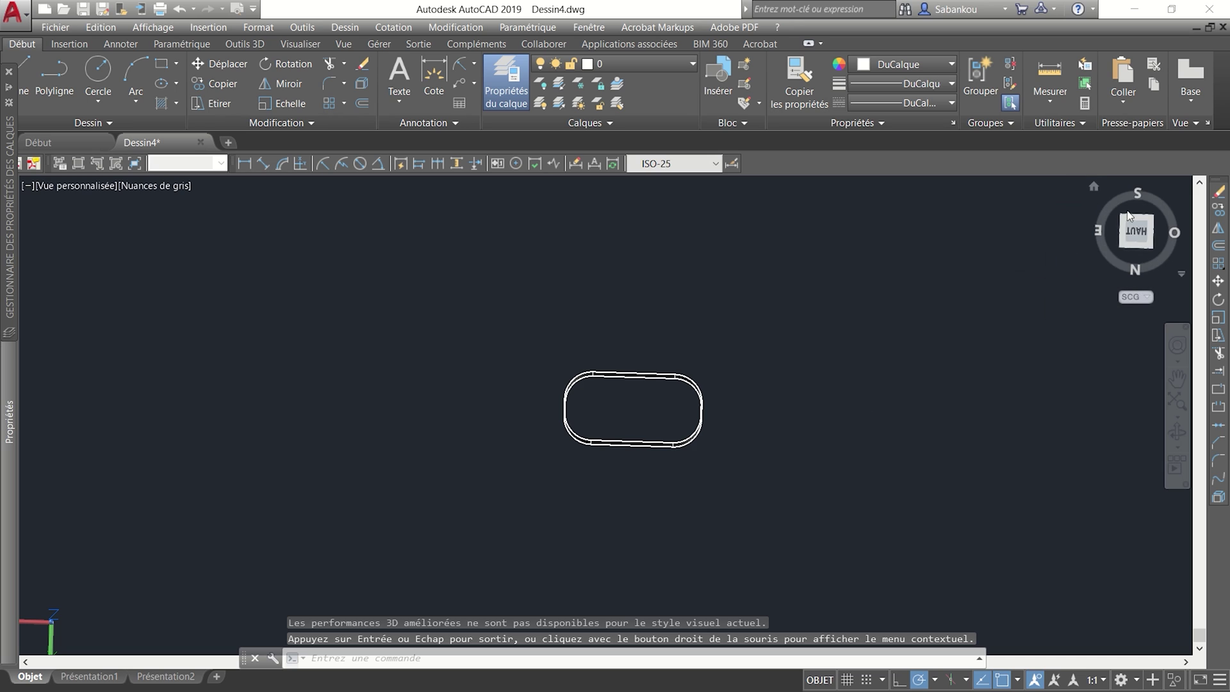
left_click(1134, 232)
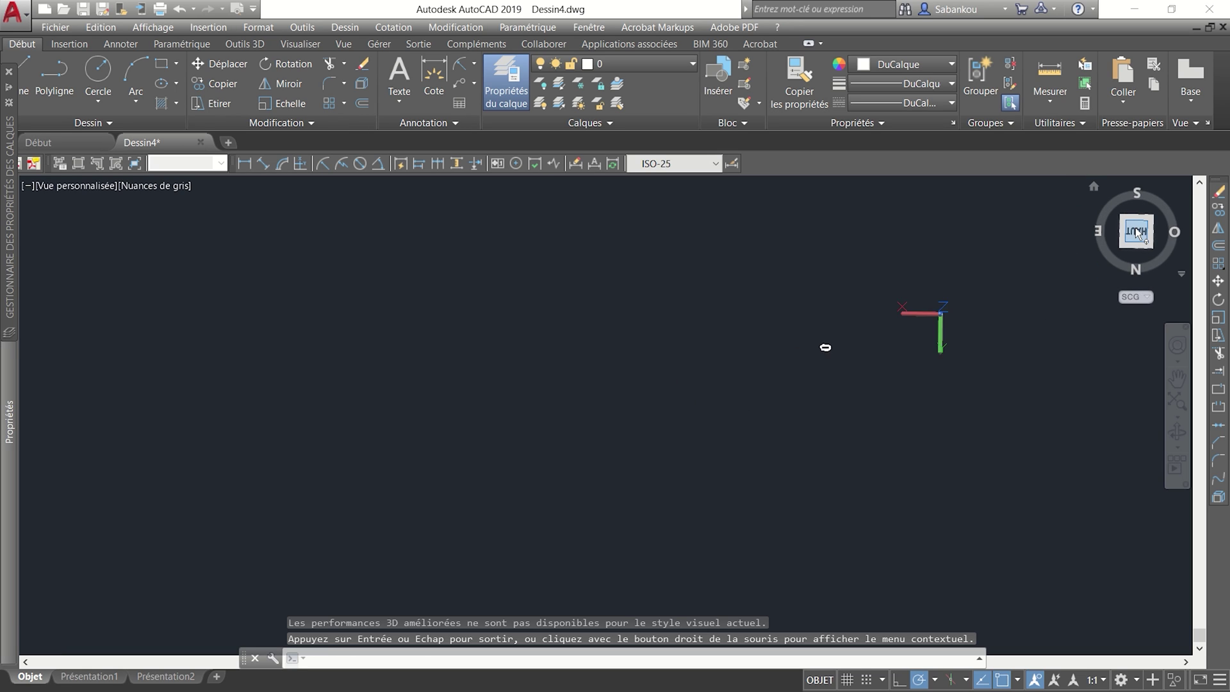
left_click(1179, 195)
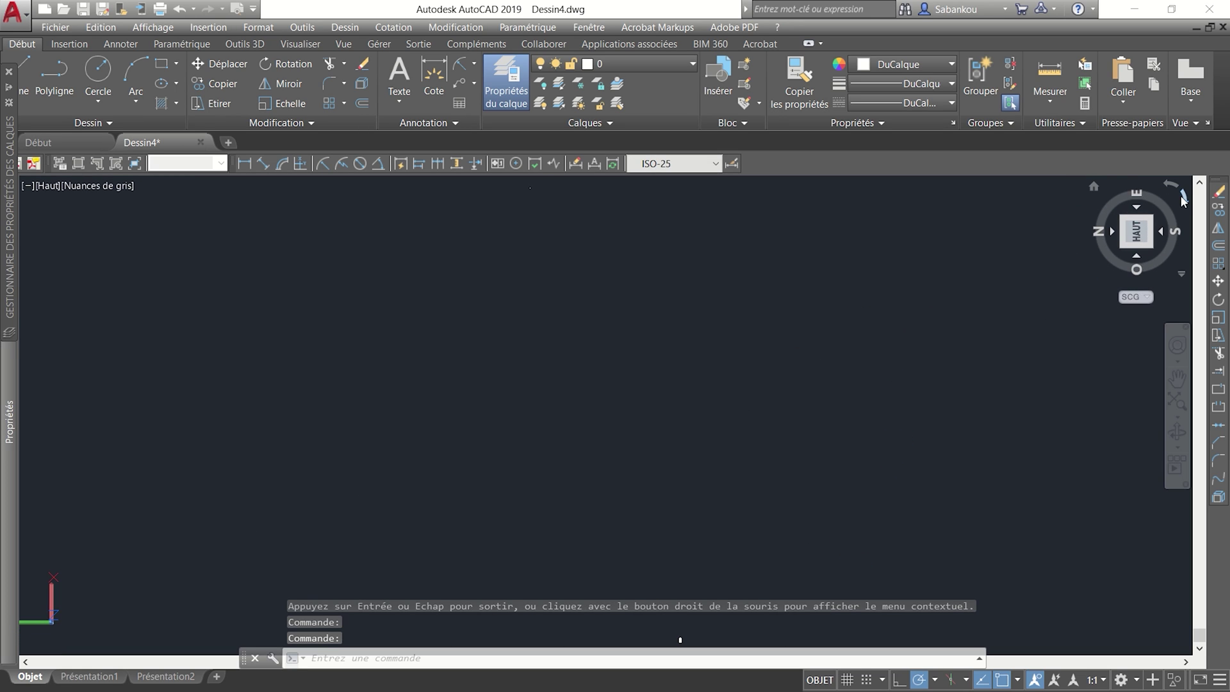
left_click(1184, 198)
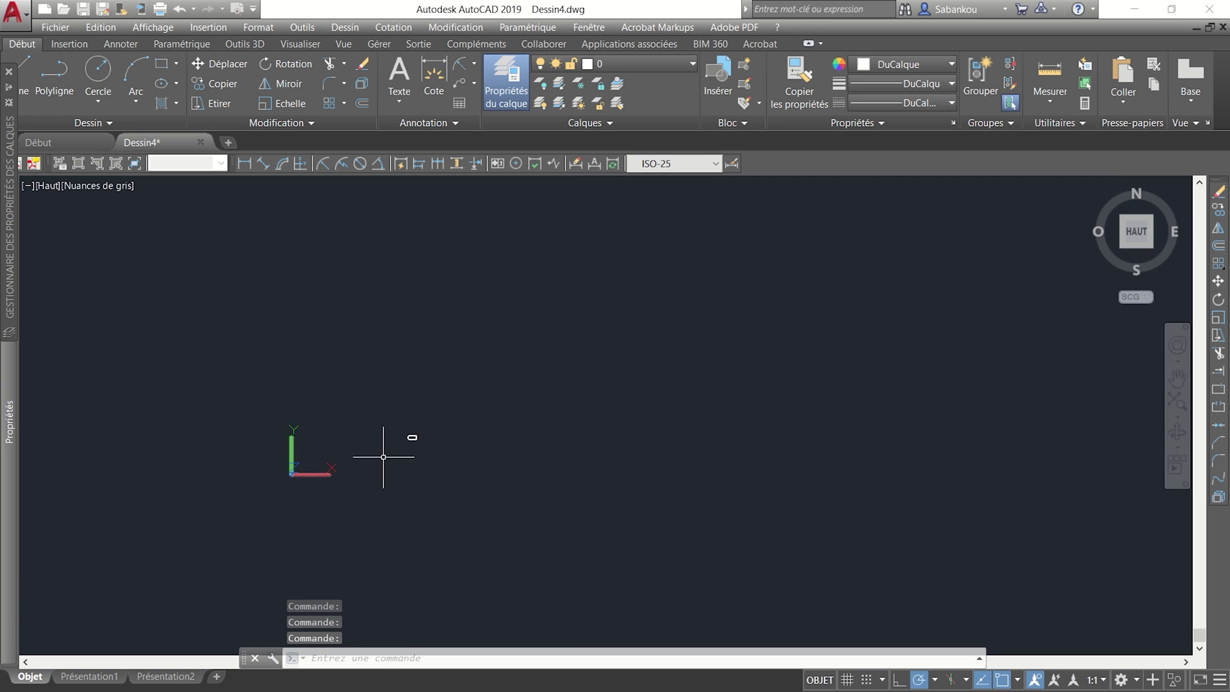
Window-select the rounded solid and erase it.
scroll(602, 420, "up", 2)
left_click(617, 431)
left_click(300, 260)
left_click(359, 339)
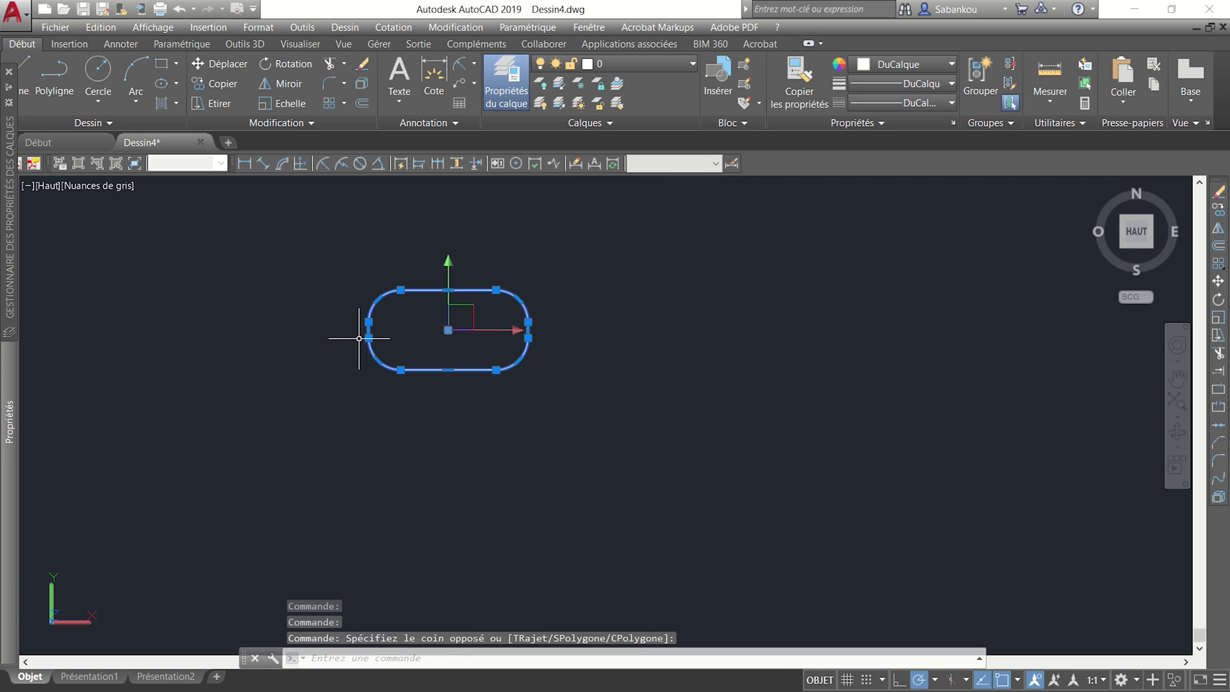
key("Delete")
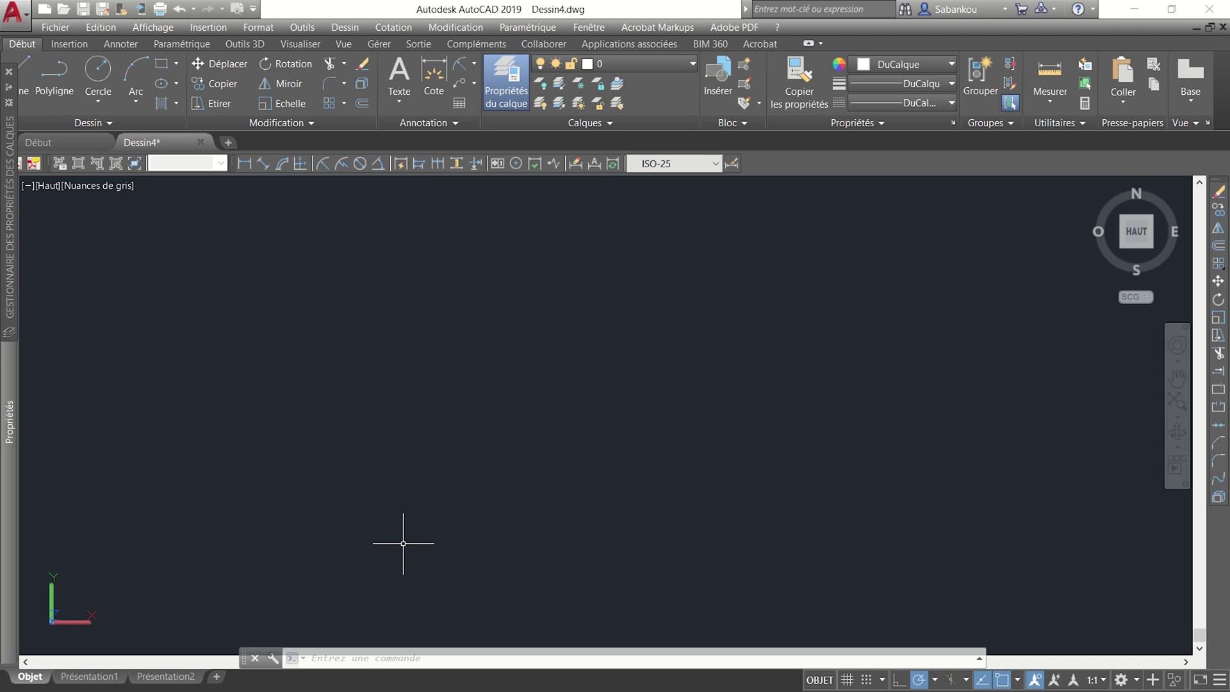
Start a REC rectangle with its Largeur (line width) set to 3.
type("rec")
key("Escape")
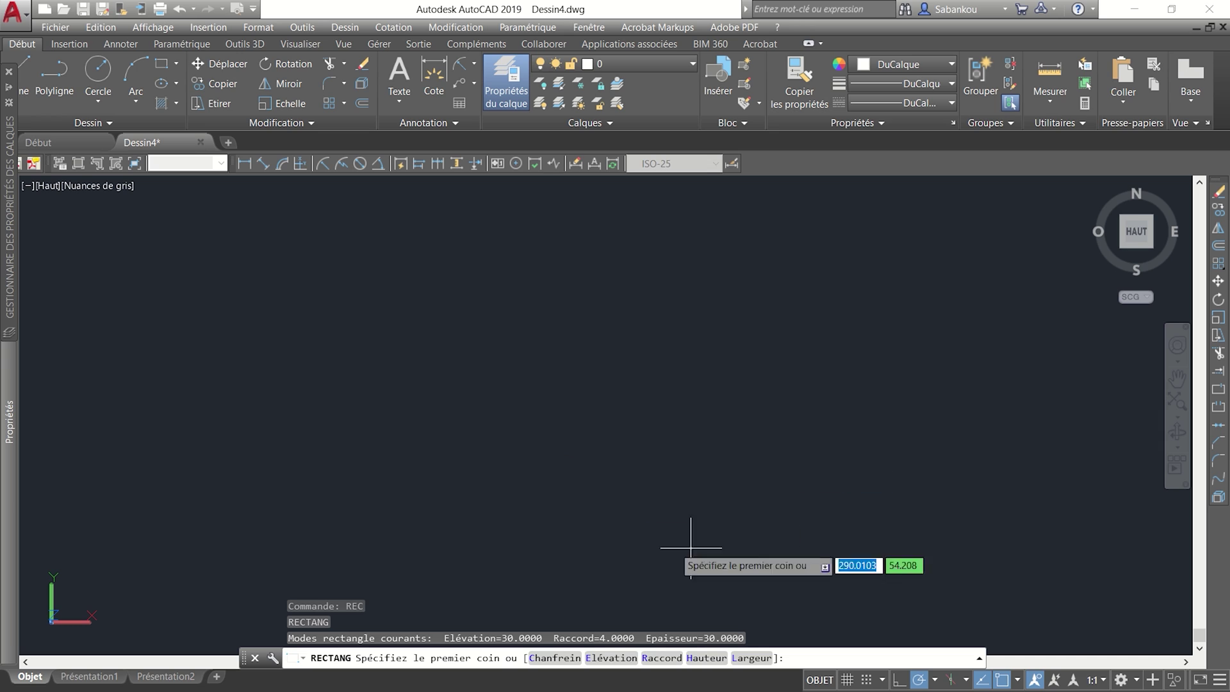
left_click(753, 658)
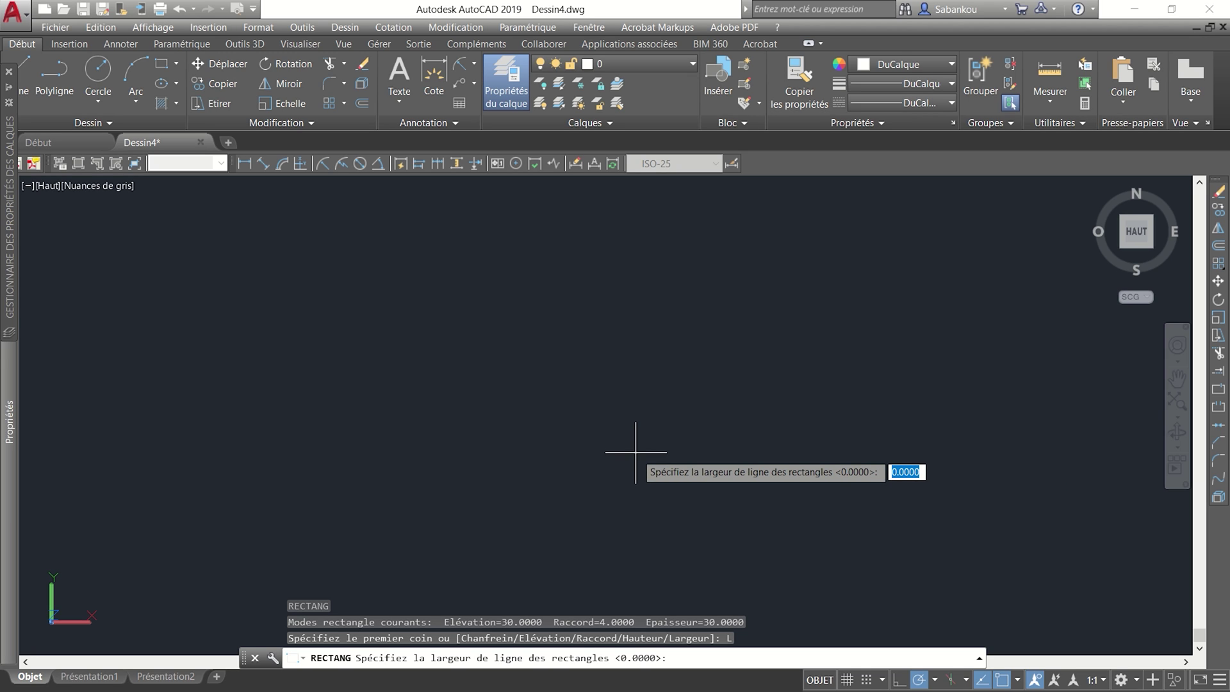
type("3")
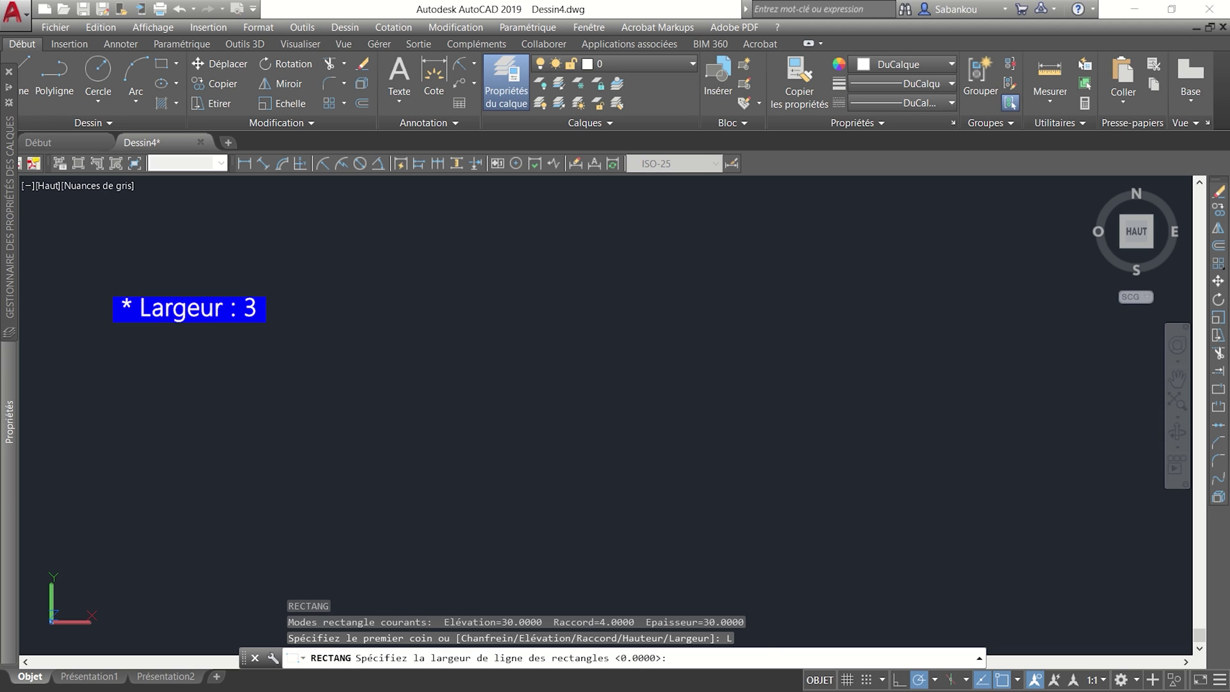
key("Return")
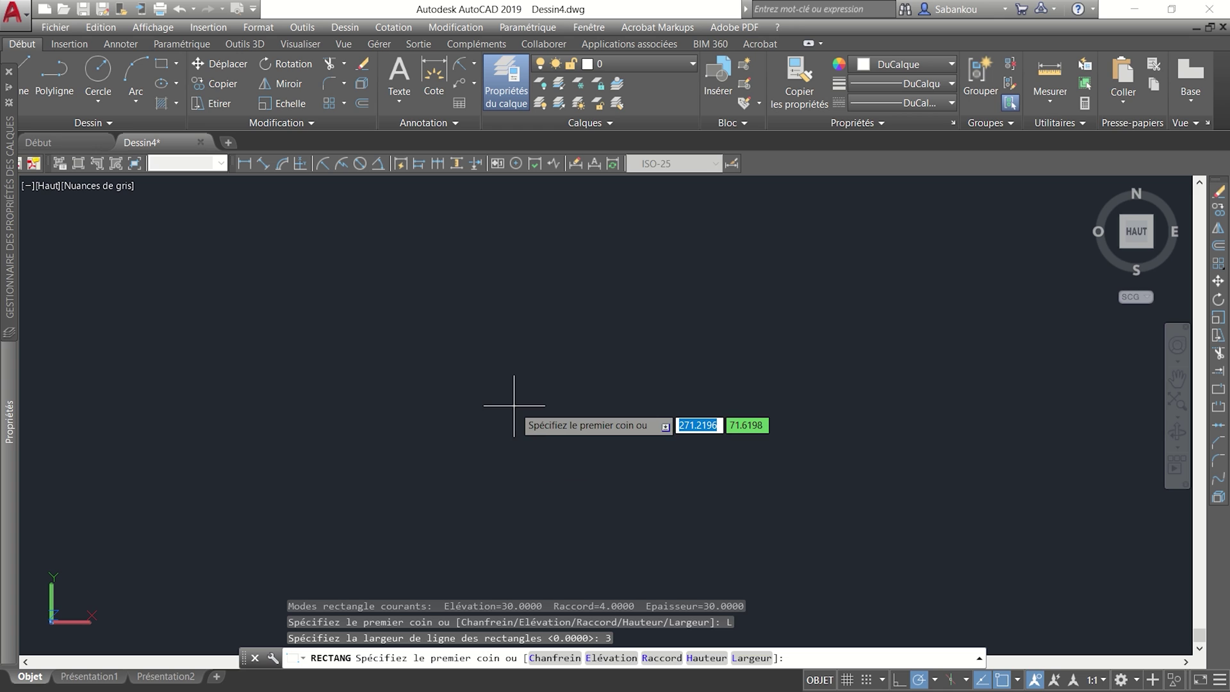
Draw the 20 by 10 wide-line rectangle and centre the ring in view.
left_click(396, 513)
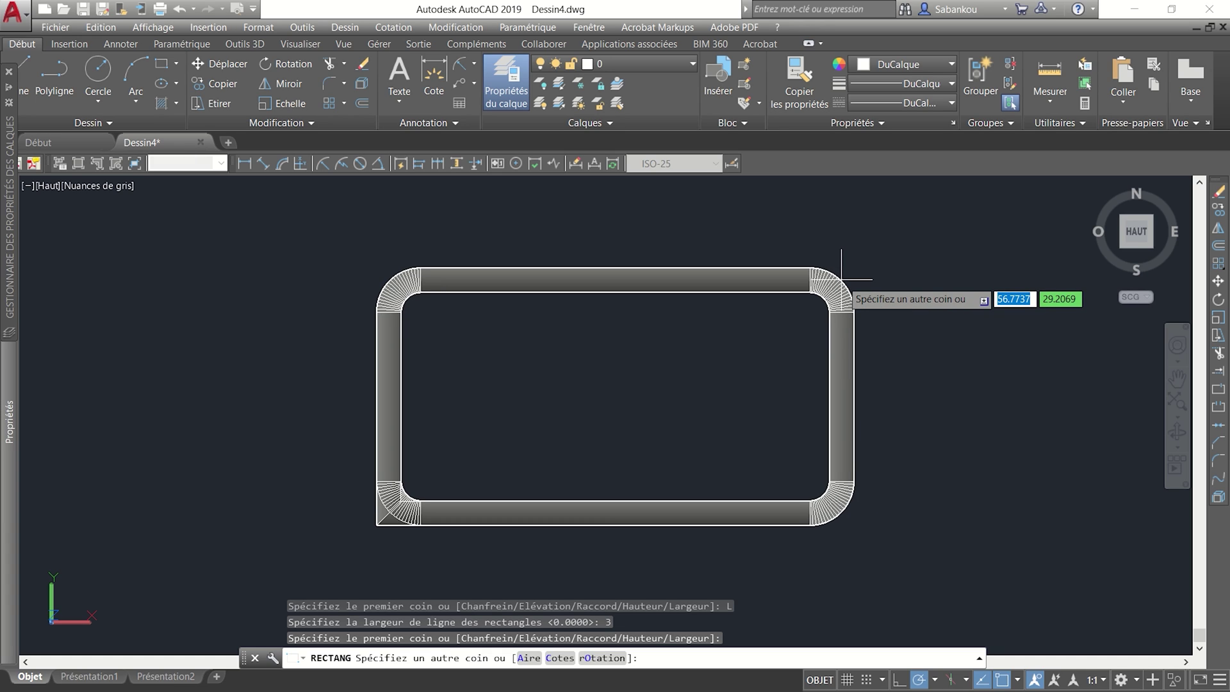
type("20")
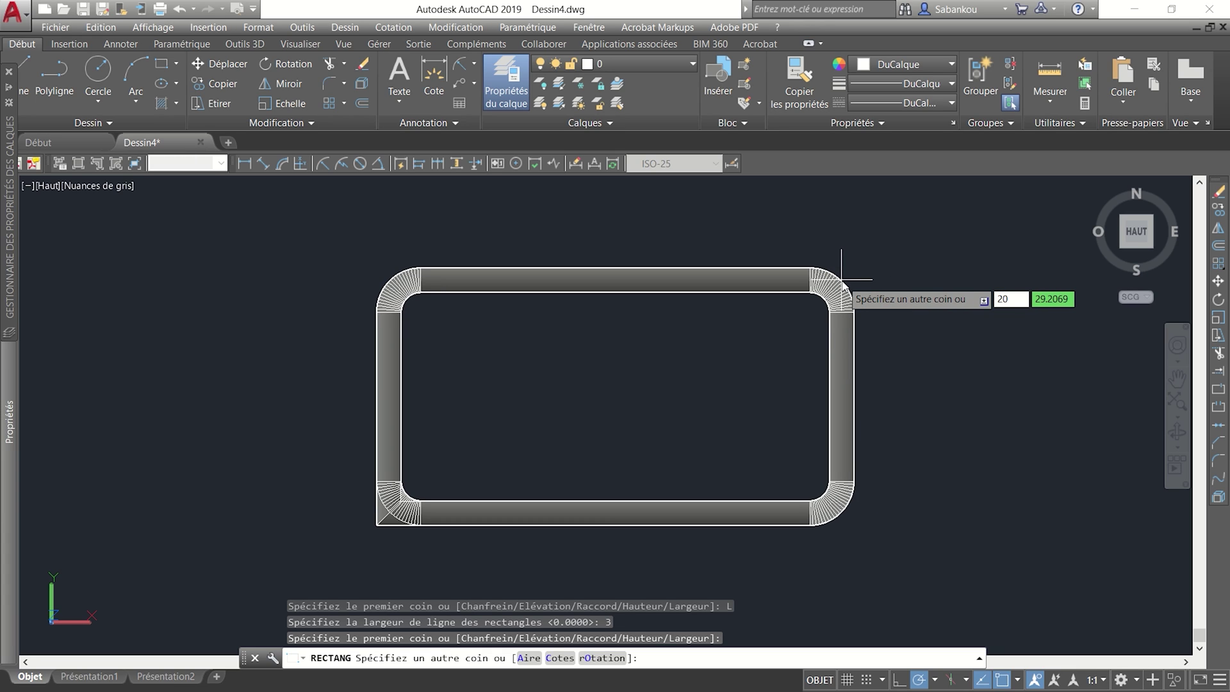
key("Tab")
type("10")
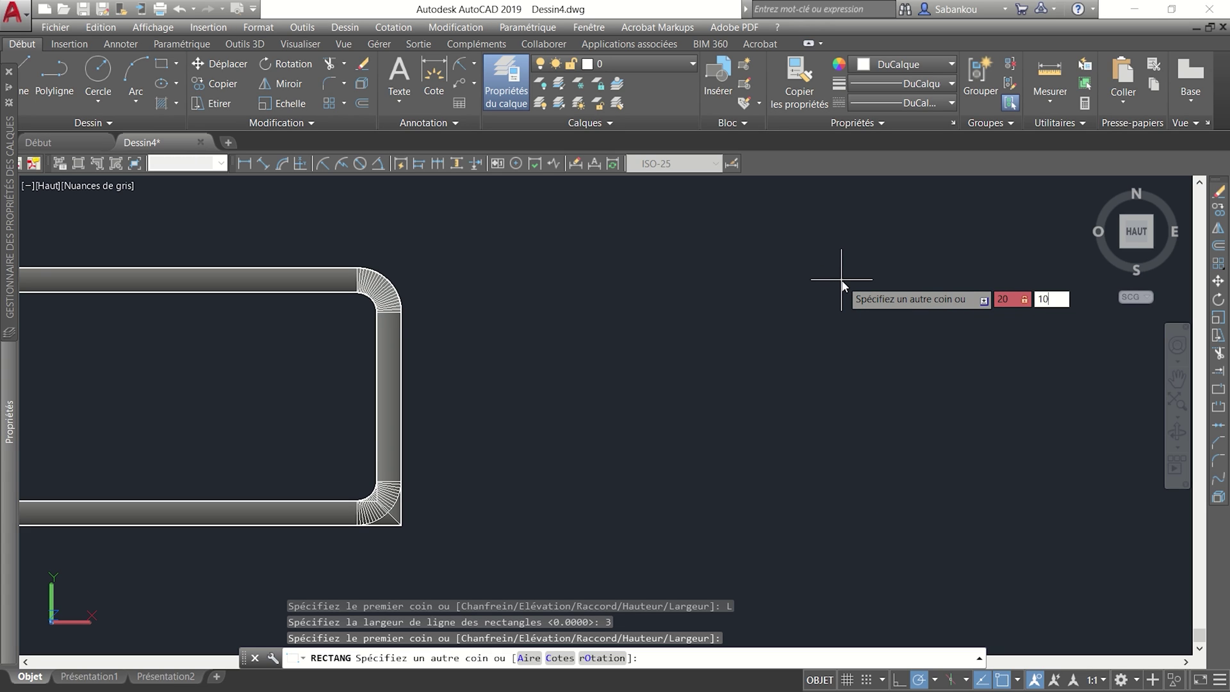
key("Return")
scroll(826, 275, "down", 5)
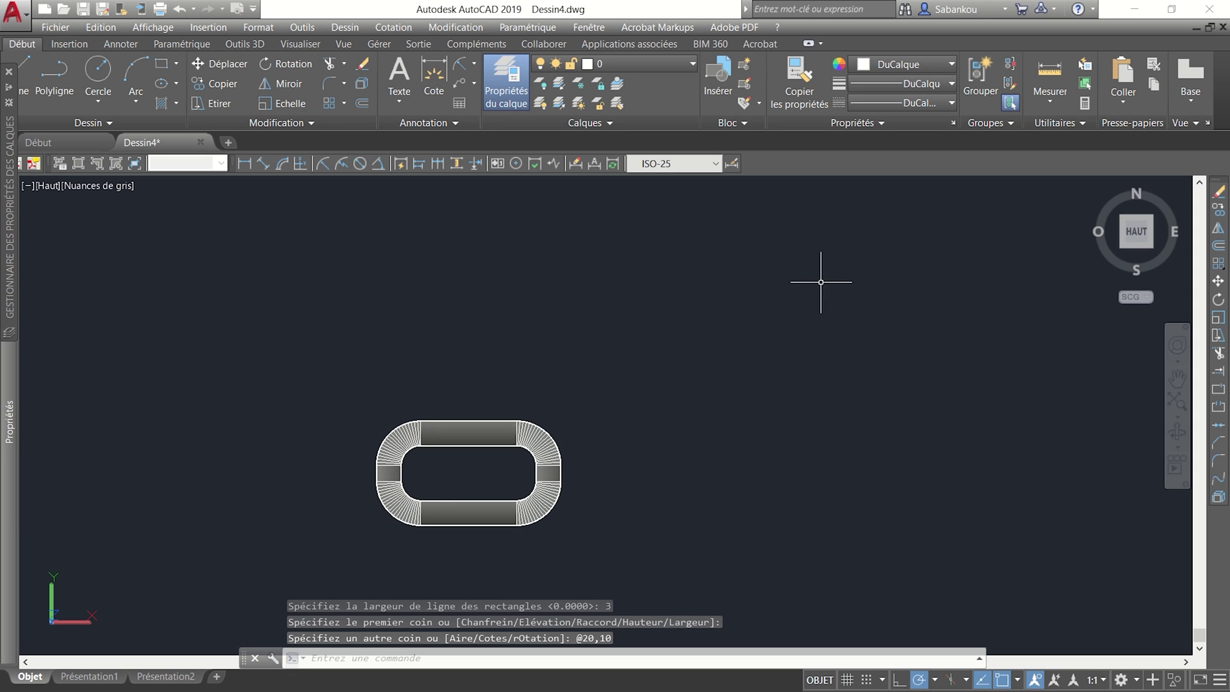
scroll(478, 472, "up", 2)
scroll(478, 471, "up", 2)
middle_click_drag(478, 471, 556, 372)
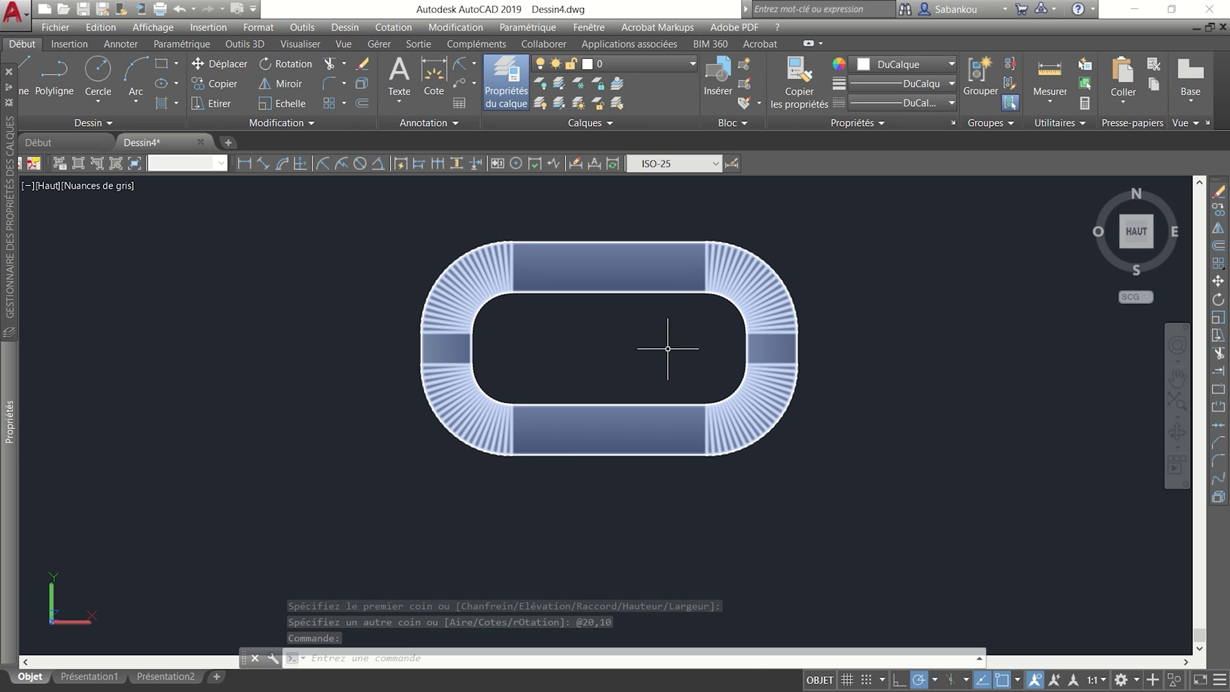
middle_click_drag(665, 351, 665, 394)
scroll(665, 394, "up", 2)
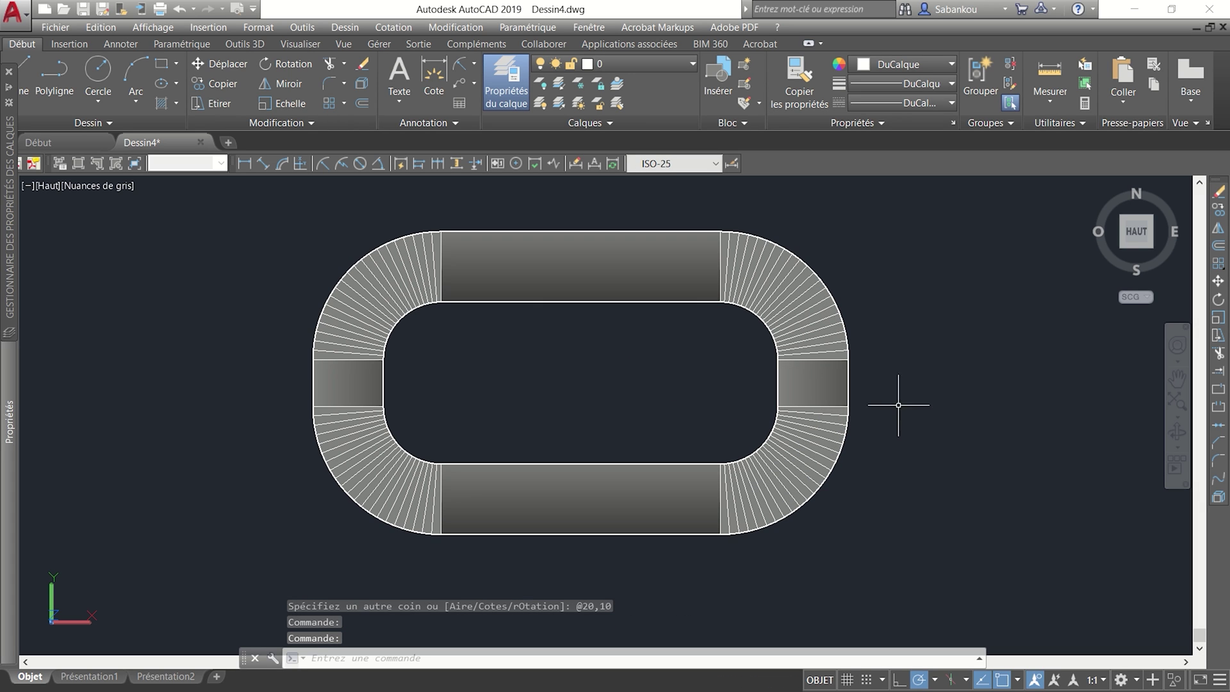
Switch the visual style to Filaire 2D and zoom out to see the whole filled ring.
left_click(99, 186)
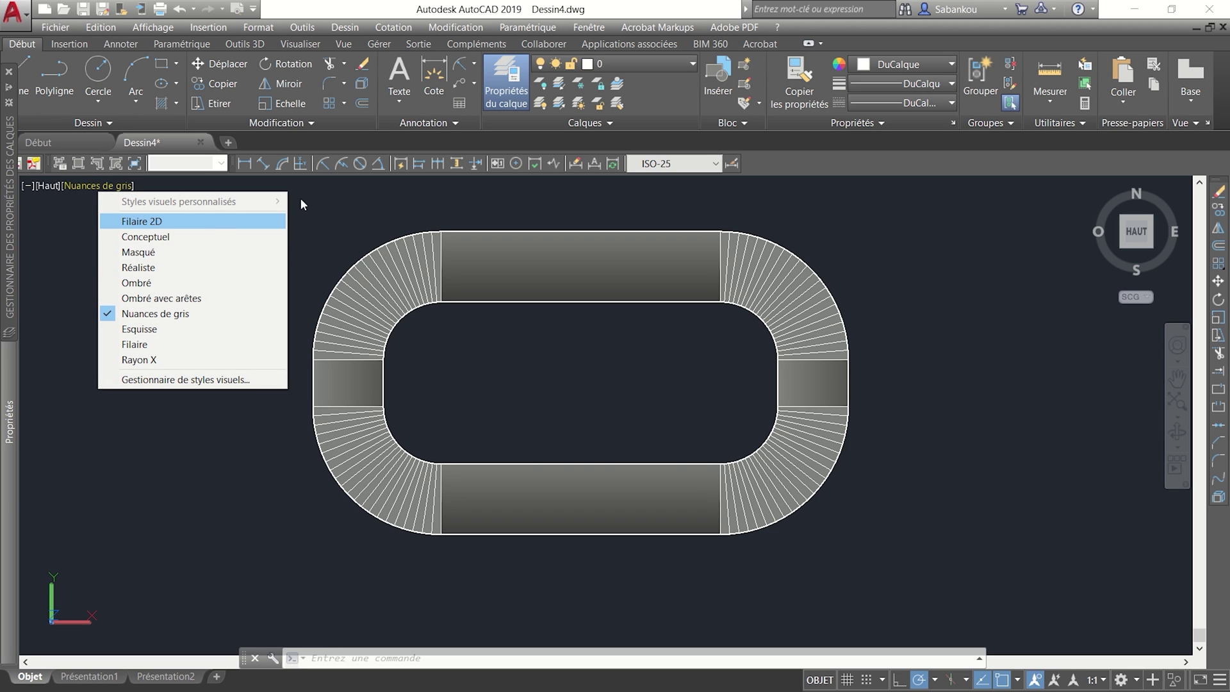
left_click(209, 222)
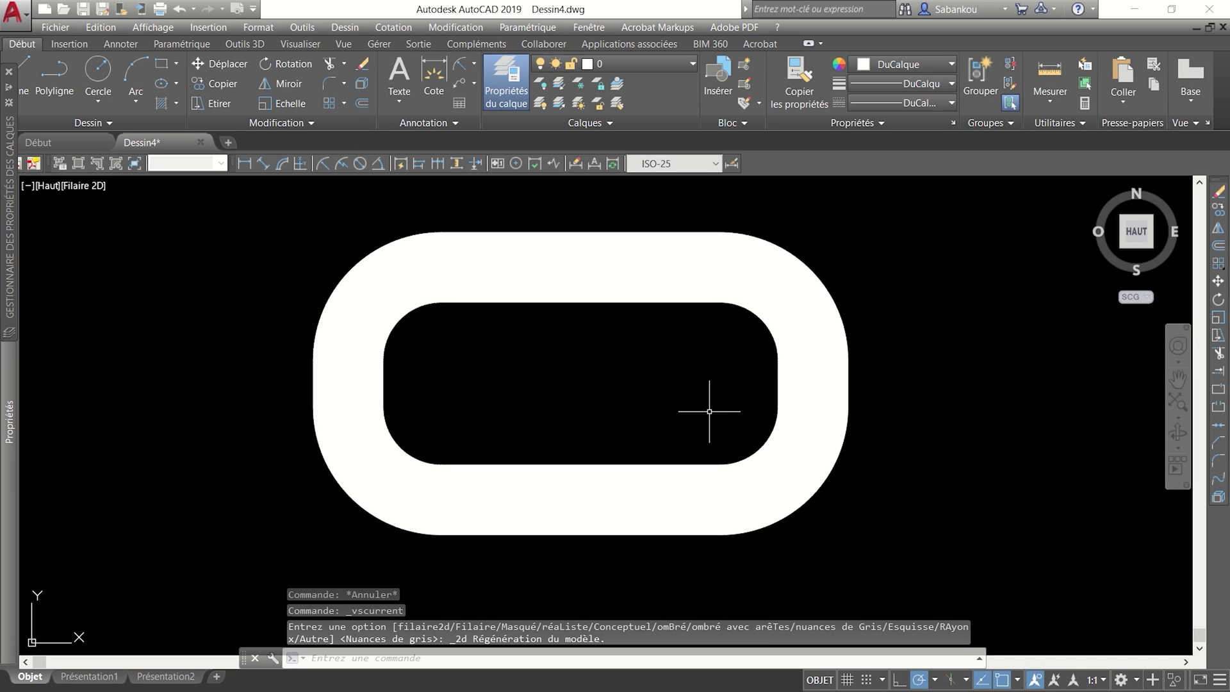
mouse_move(709, 412)
middle_mouse_down()
mouse_move(736, 393)
mouse_move(697, 430)
middle_mouse_up()
scroll(736, 392, "down", 3)
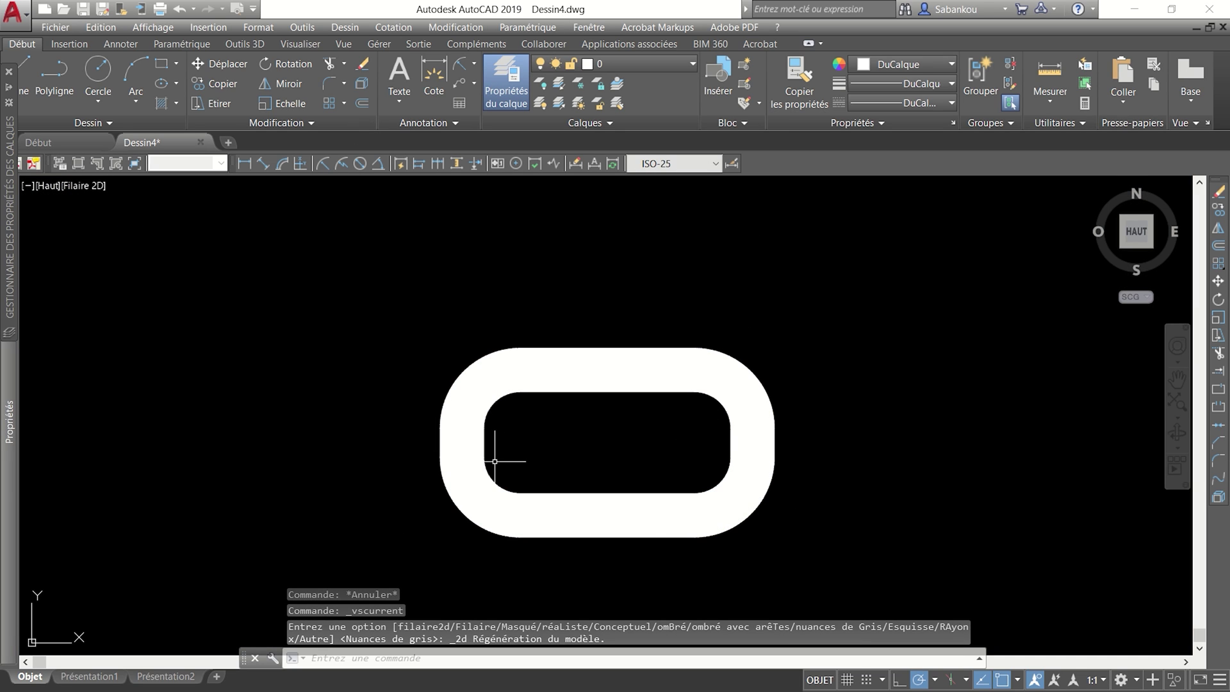